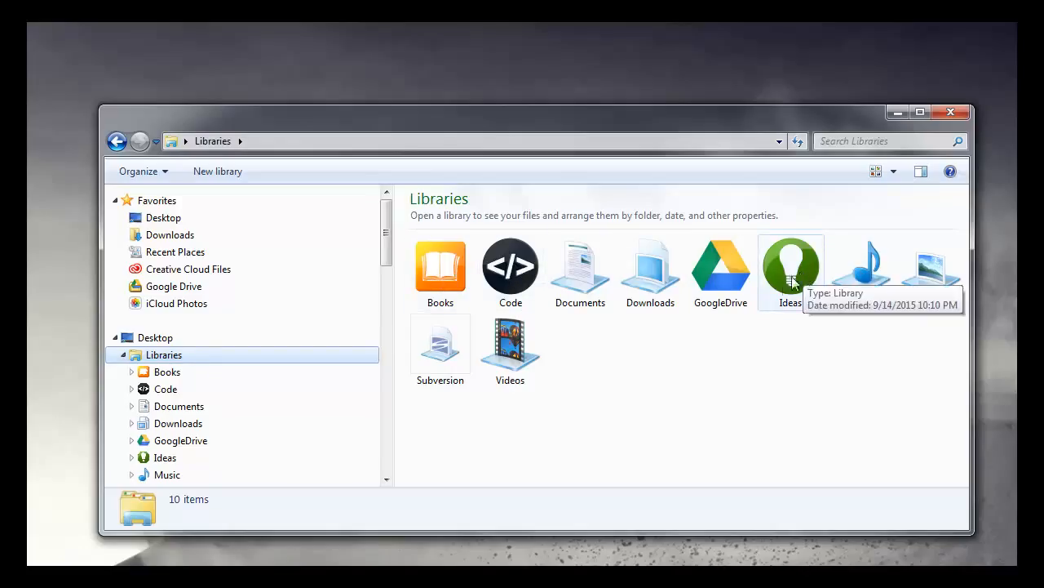
# Step: Create a new library with the default name in the Libraries folder
pyautogui.rightClick(626, 342)
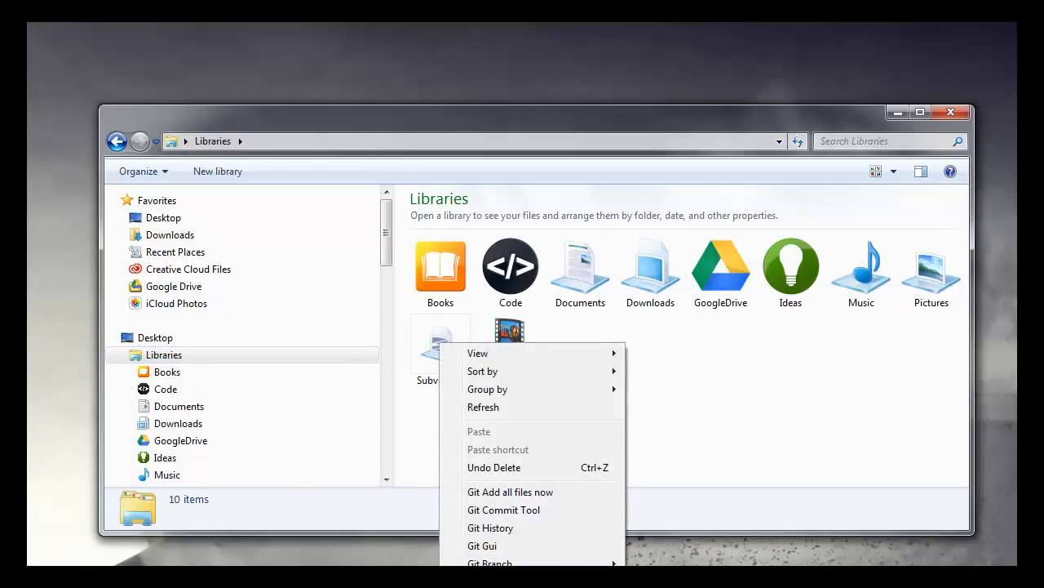
pyautogui.click(626, 439)
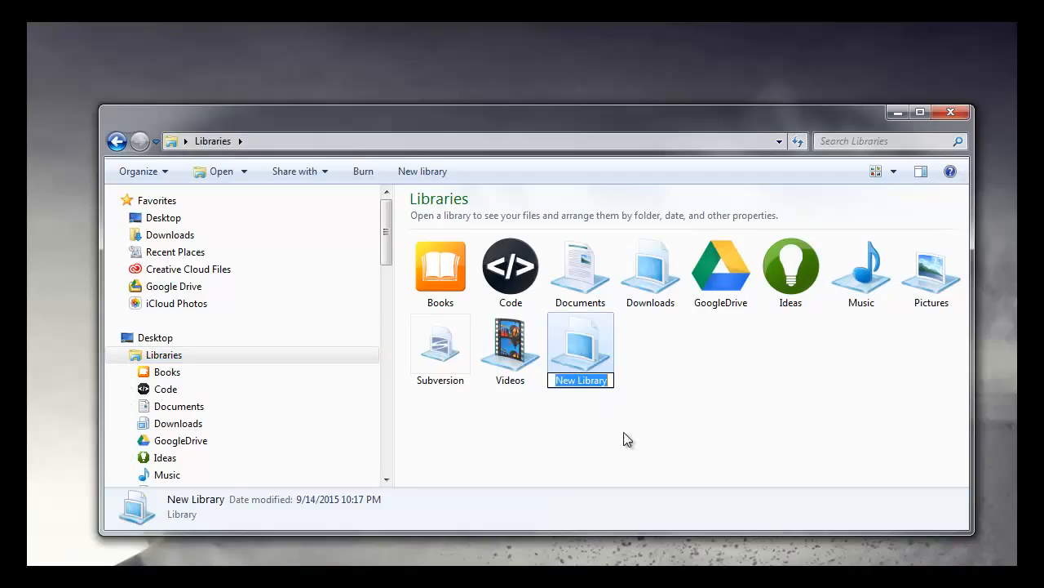
pyautogui.rightClick(671, 335)
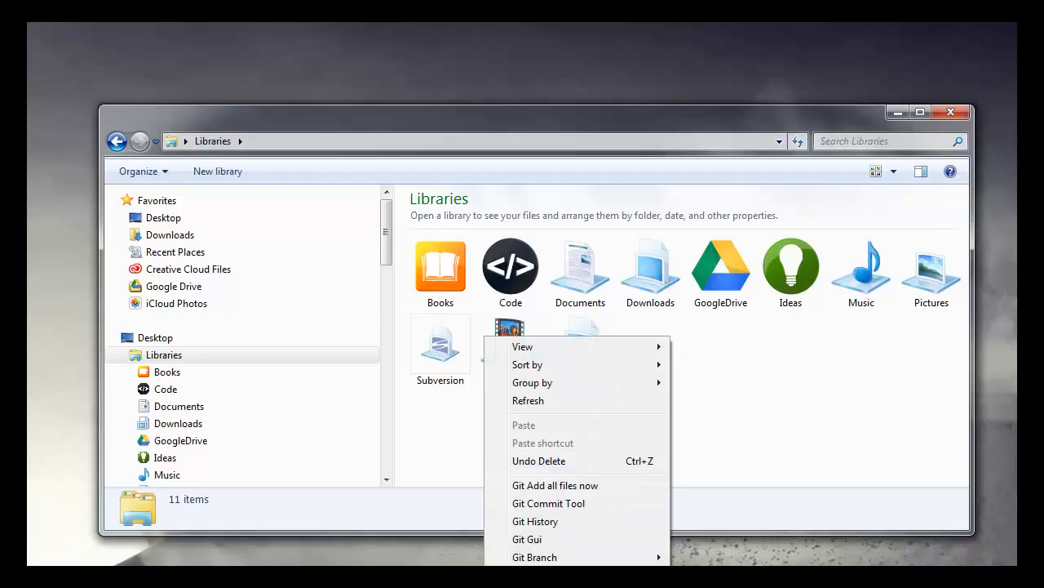
pyautogui.click(757, 363)
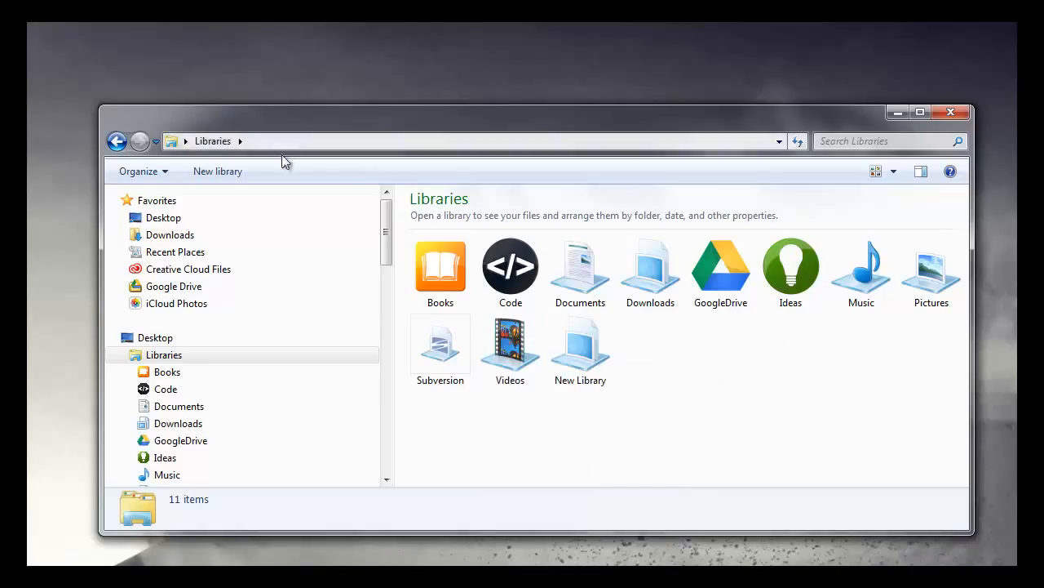
# Step: Delete the newly created library named New Library
pyautogui.click(589, 377)
pyautogui.press('Delete')
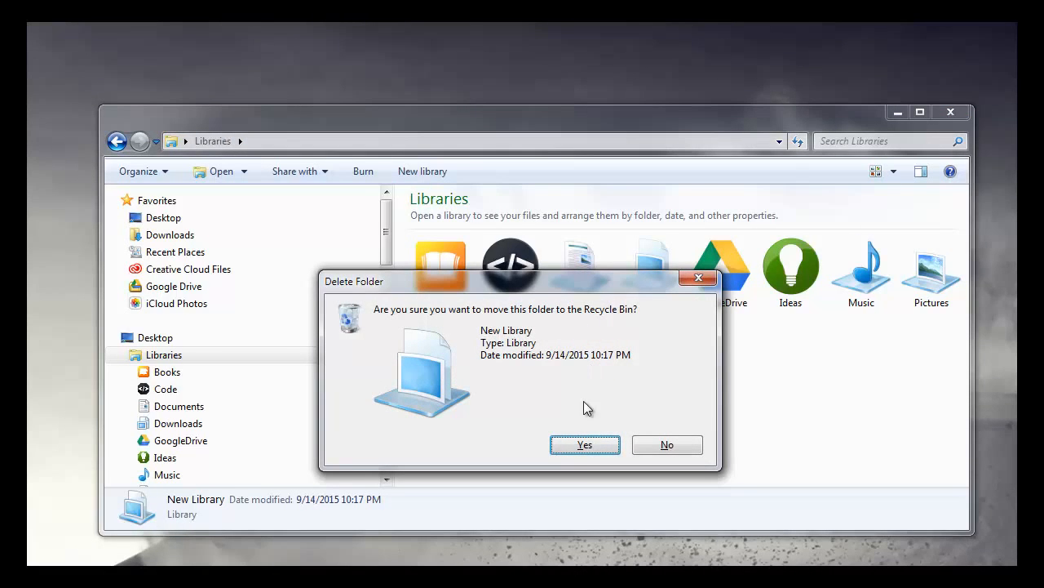
pyautogui.click(586, 447)
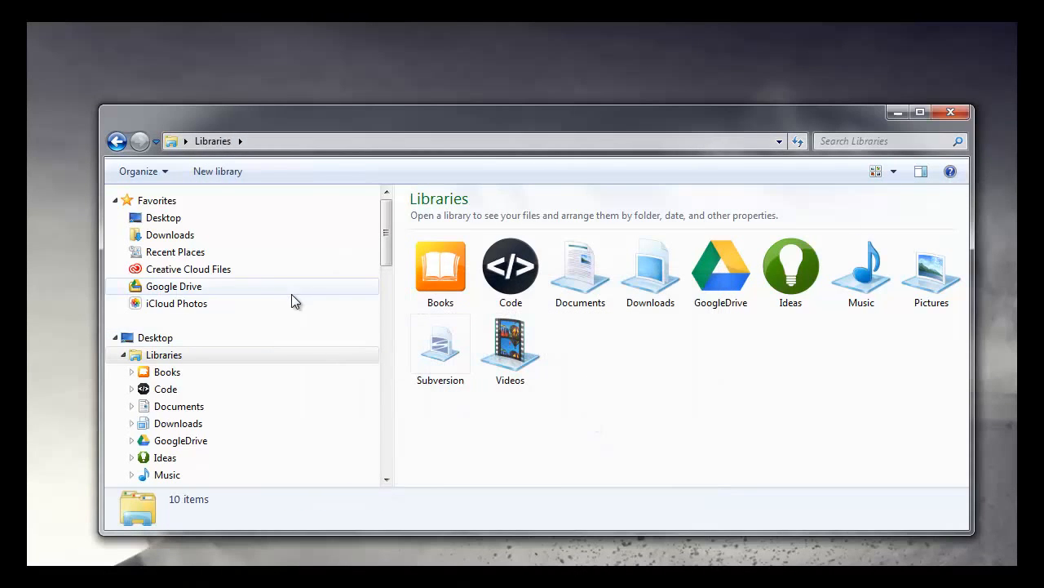
# Step: Go to the Desktop folder and create two new folders there, keeping their default names
pyautogui.click(182, 219)
pyautogui.rightClick(442, 392)
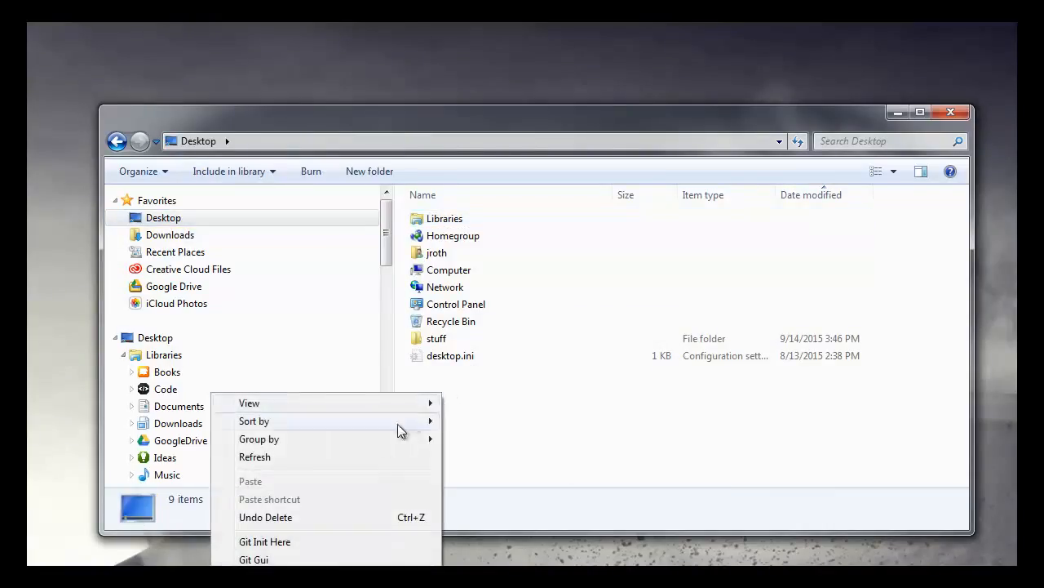
pyautogui.moveTo(269, 583)
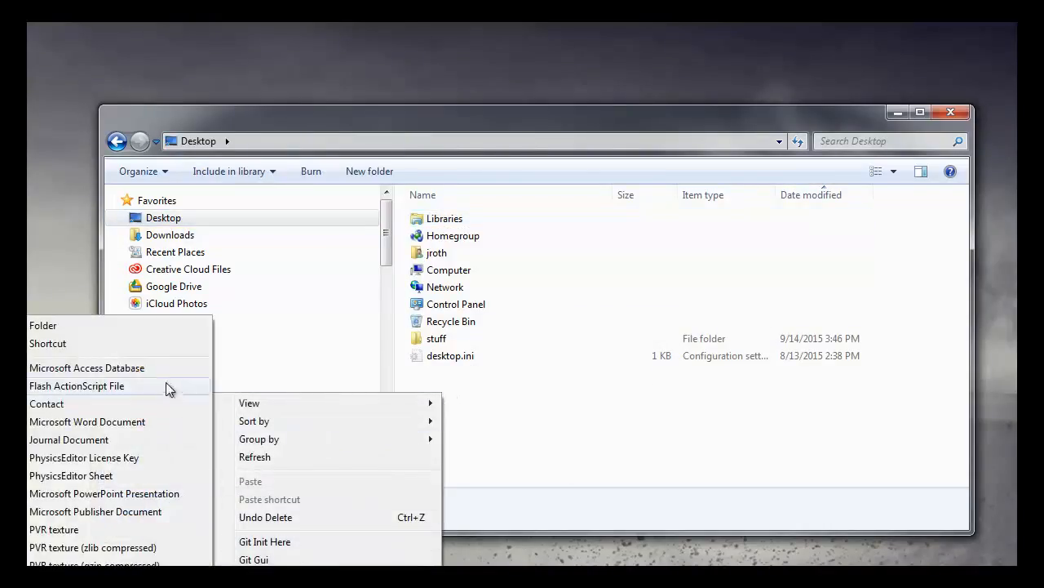
pyautogui.click(133, 327)
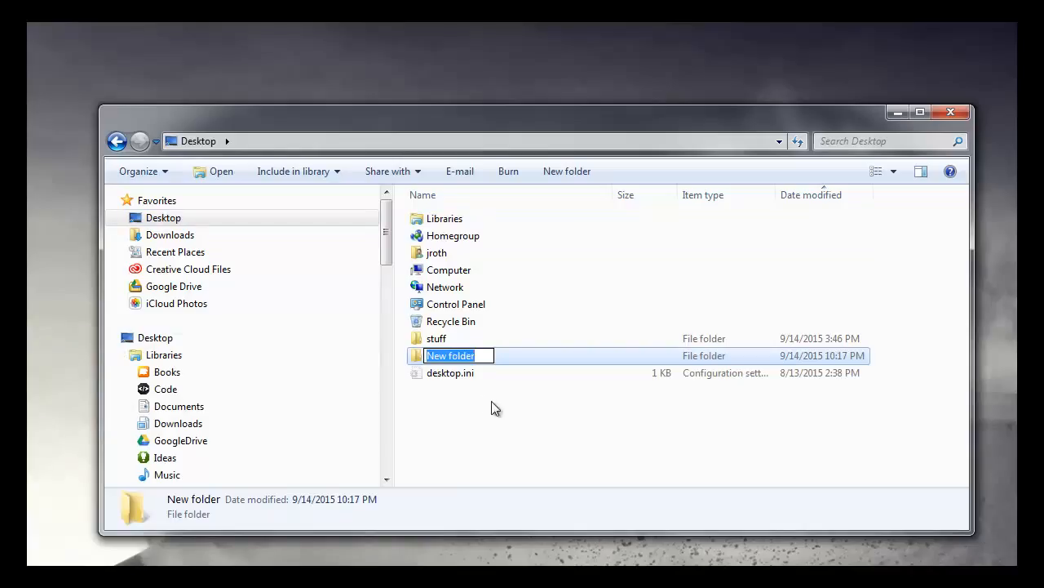
pyautogui.press('Return')
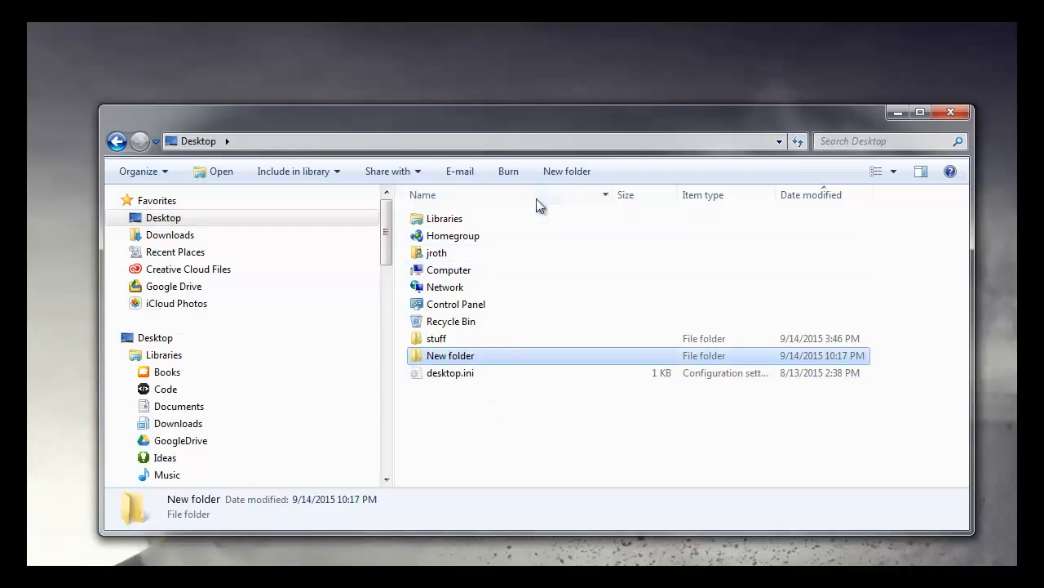
pyautogui.click(567, 170)
# Step: Delete both newly created default-named folders from the Desktop
pyautogui.keyDown('ctrl'); pyautogui.click(431, 356); pyautogui.keyUp('ctrl')
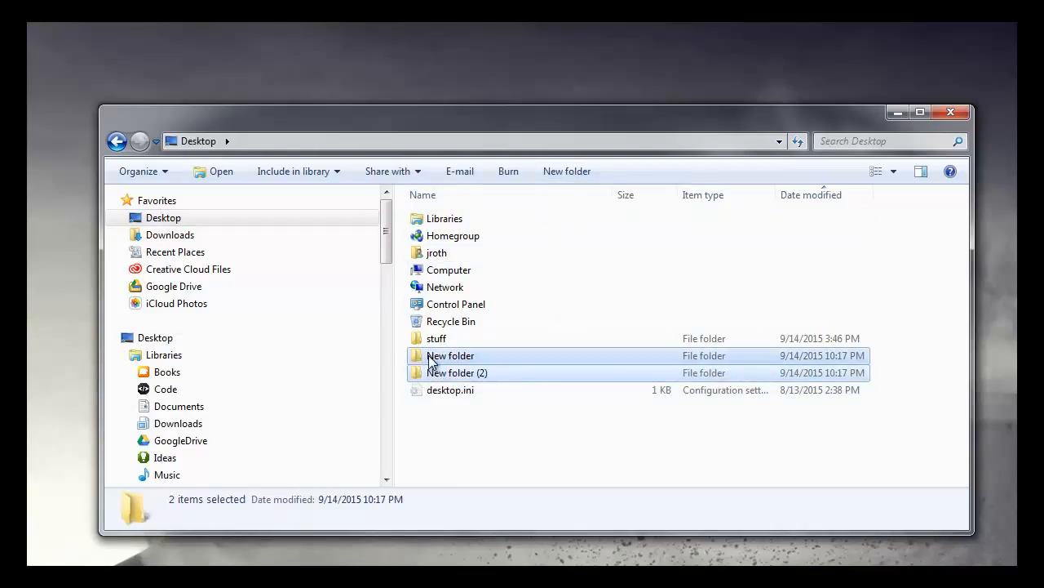
pyautogui.press('Delete')
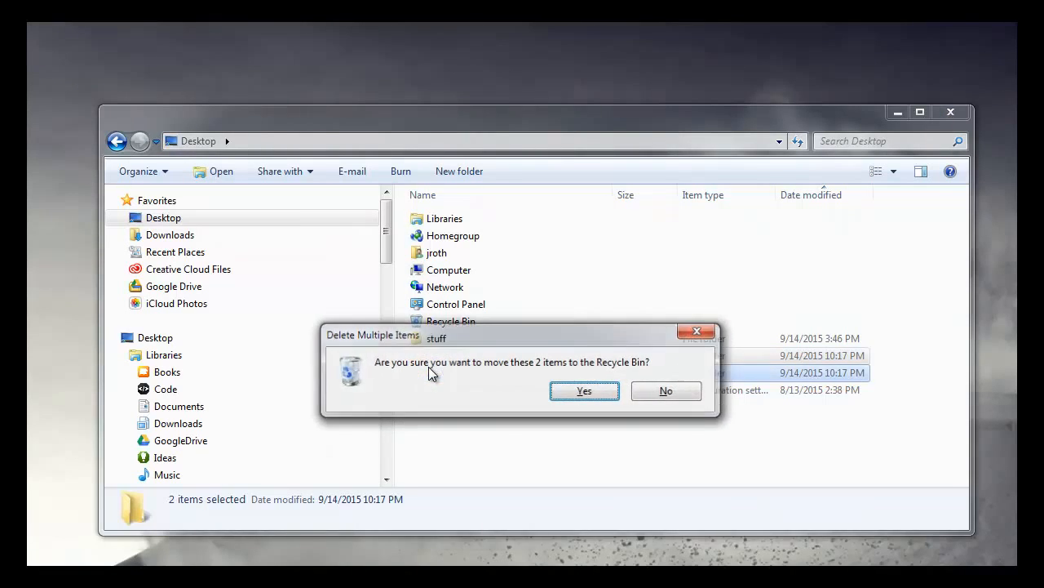
pyautogui.press('Return')
# Step: Create a new folder named Recipes on the Desktop
pyautogui.click(391, 171)
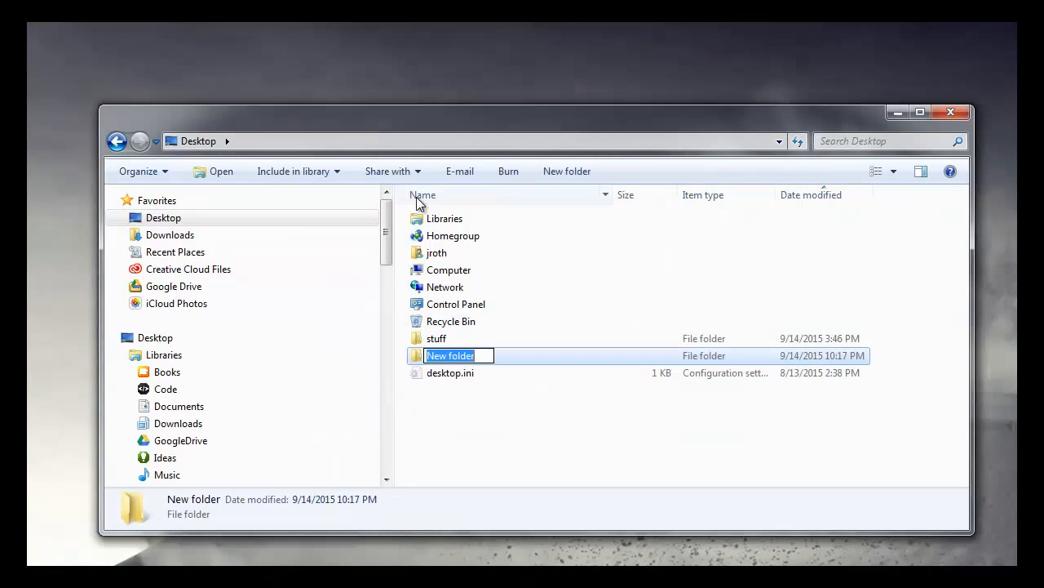
pyautogui.write('Recipes')
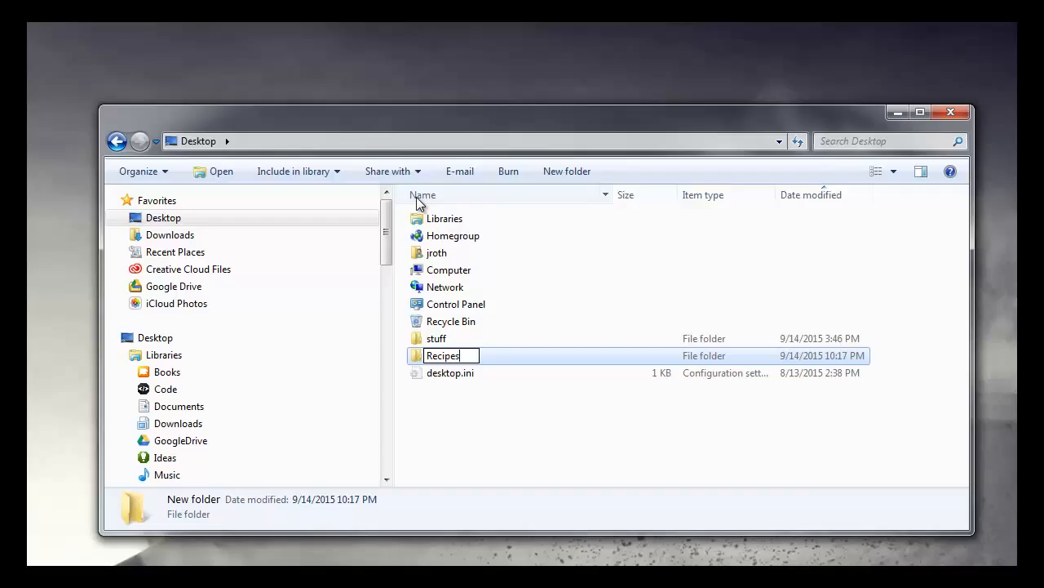
pyautogui.press('Return')
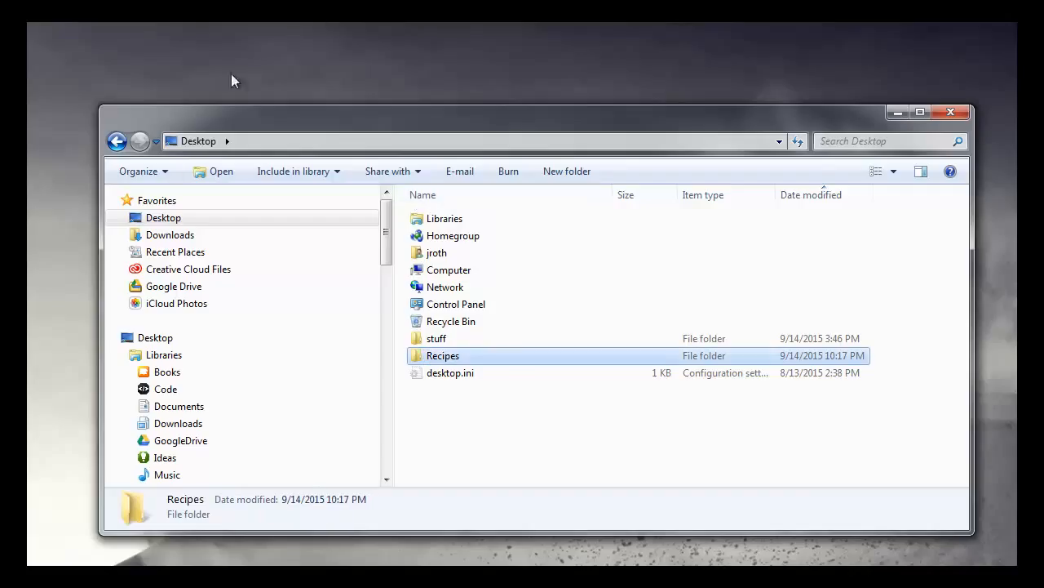
# Step: Return to Libraries and create a new library named Recipes
pyautogui.click(163, 356)
pyautogui.rightClick(631, 364)
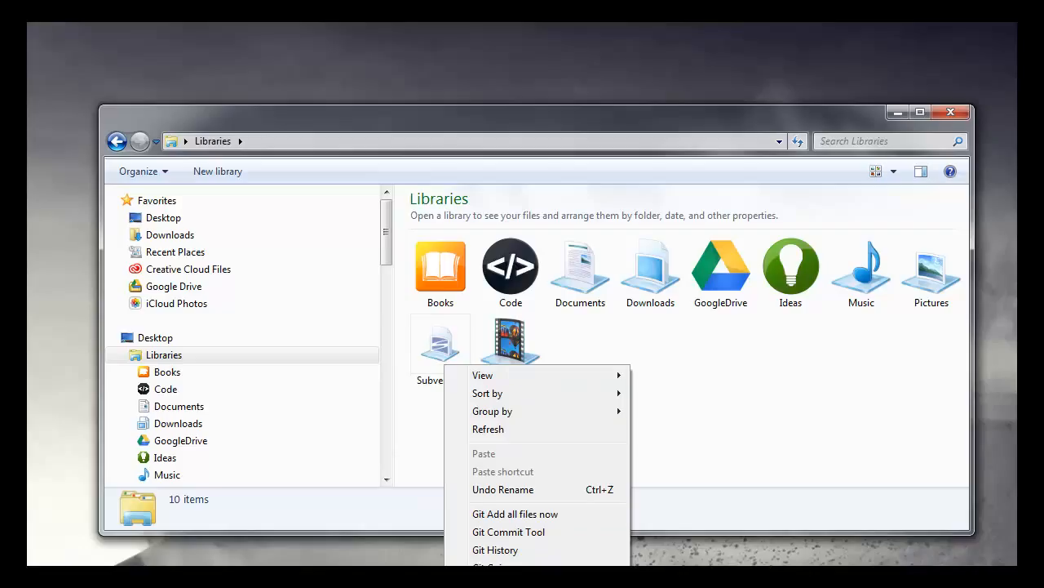
pyautogui.click(670, 374)
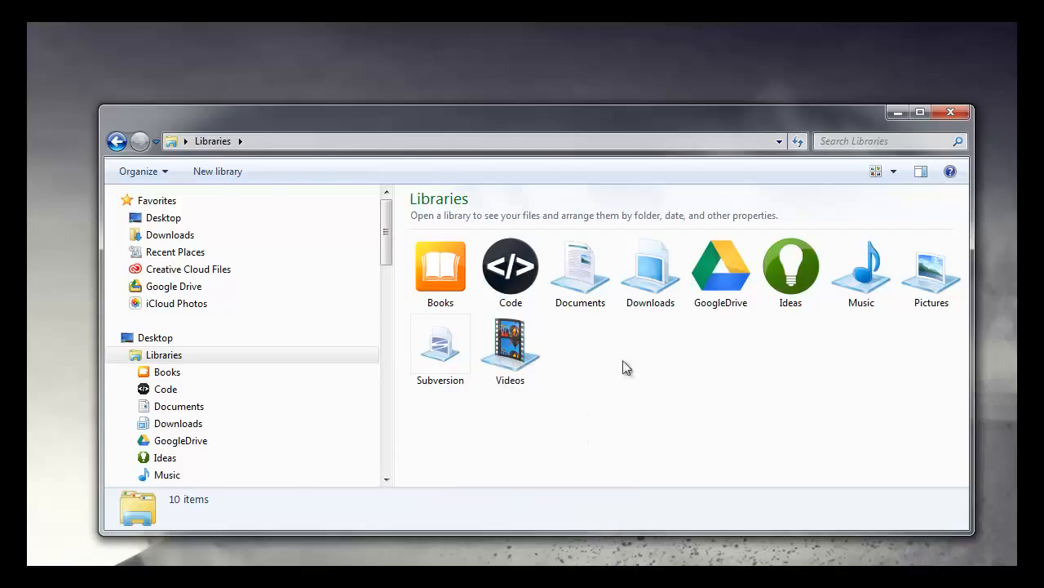
pyautogui.click(221, 173)
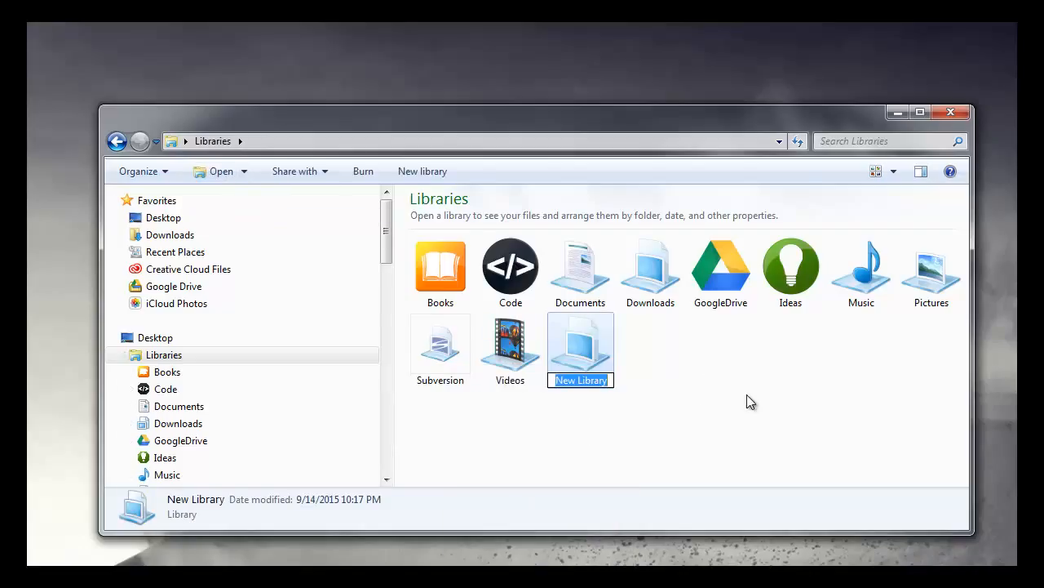
pyautogui.write('Rec')
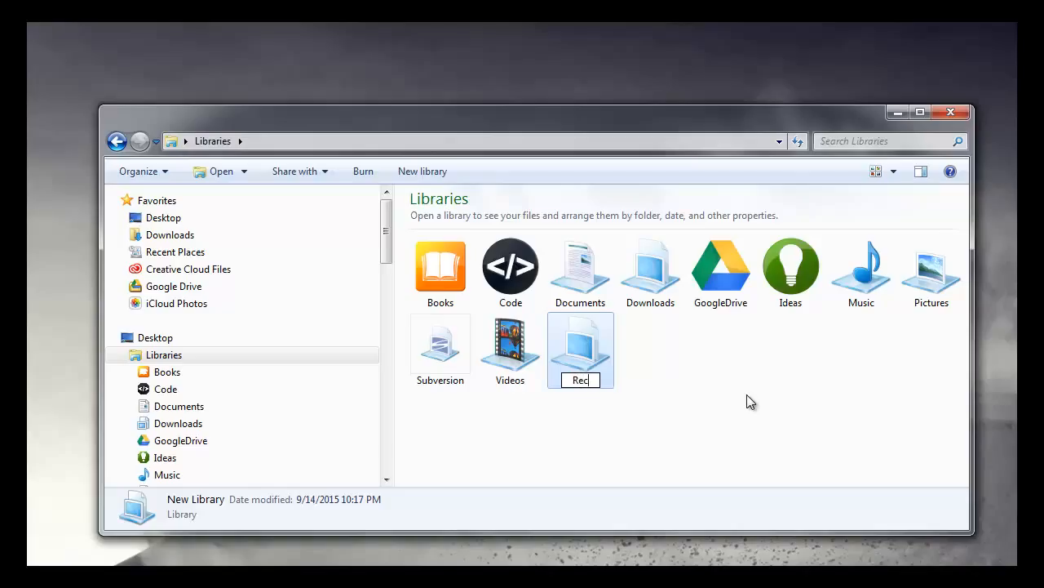
pyautogui.write('ipes')
pyautogui.click(711, 383)
# Step: Open the Recipes library and include the Recipes folder from the Desktop in it
pyautogui.click(576, 351)
pyautogui.rightClick(575, 350)
pyautogui.doubleClick(596, 349)
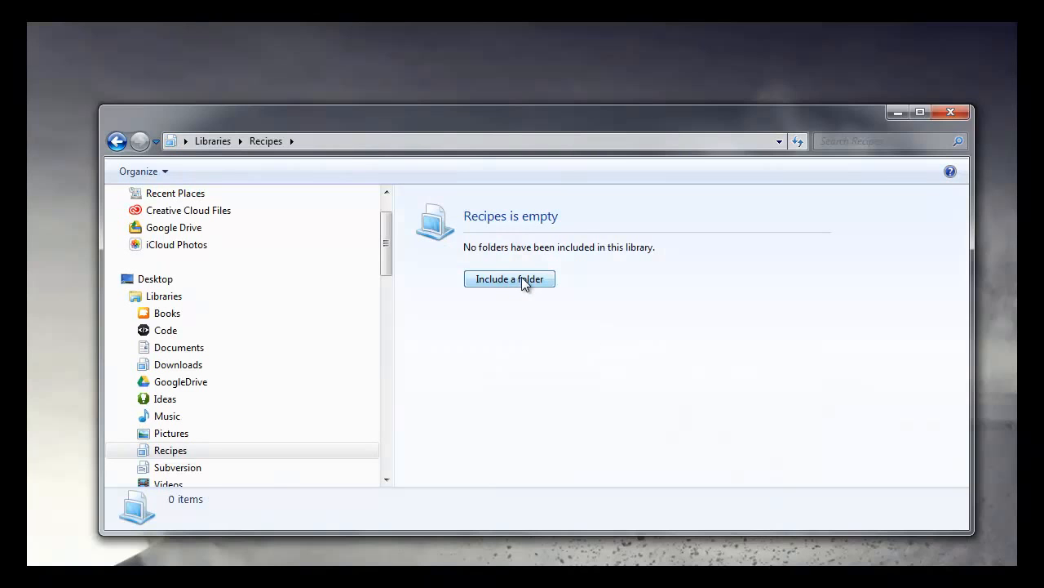
pyautogui.click(521, 279)
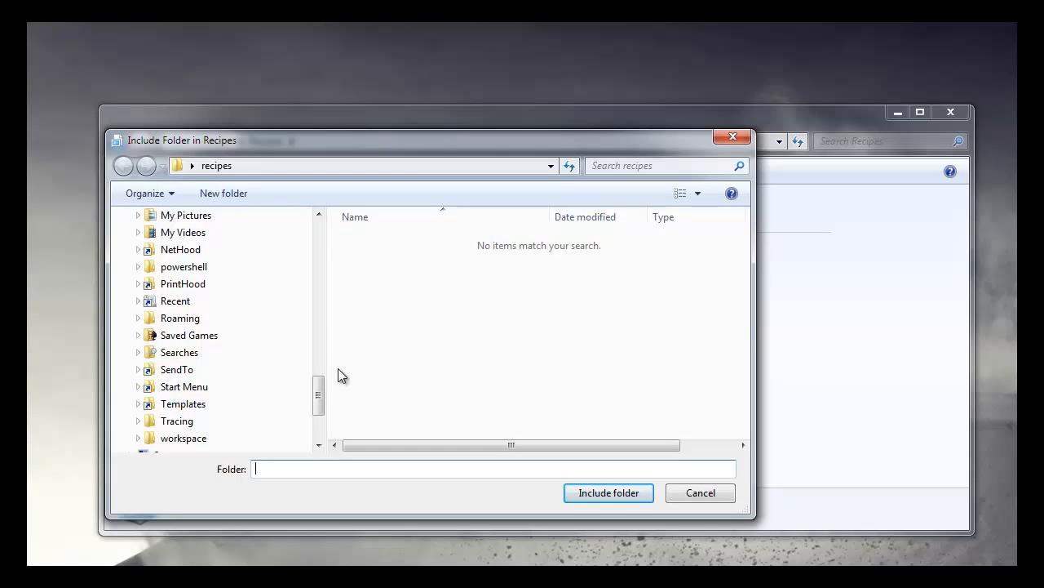
pyautogui.scroll(10, 322, 283)
pyautogui.click(186, 276)
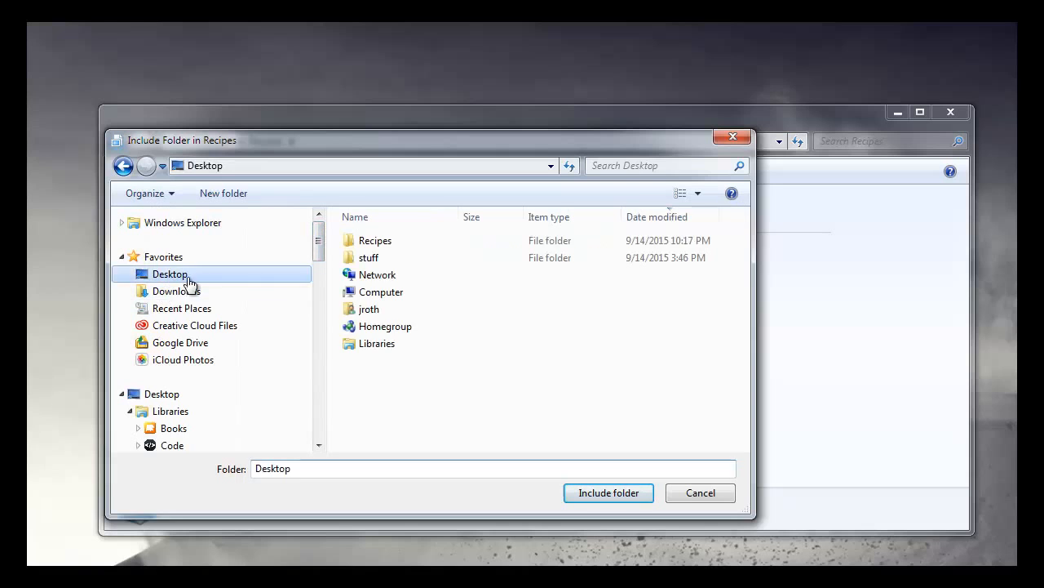
pyautogui.click(375, 243)
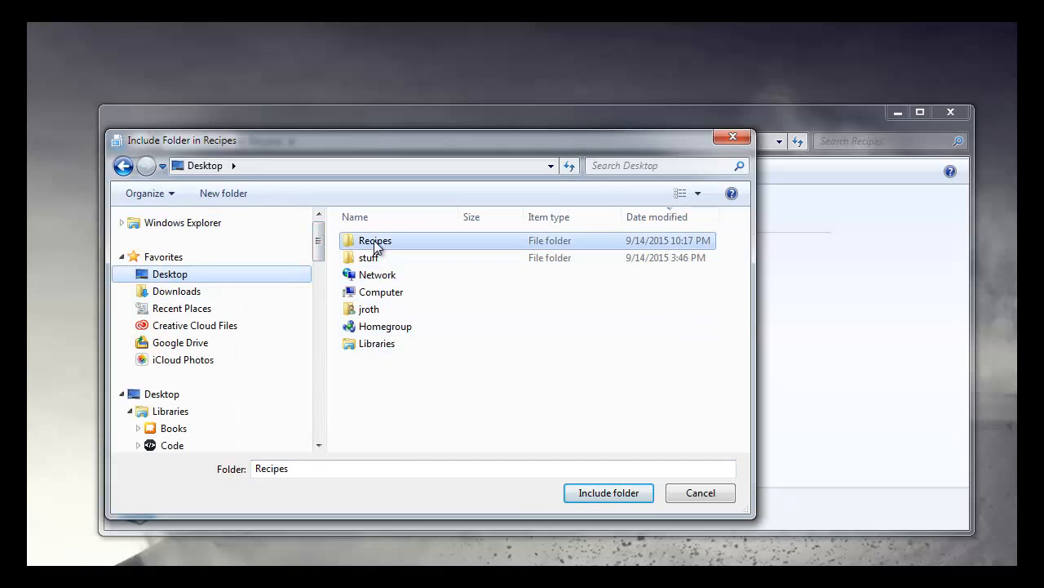
pyautogui.doubleClick(374, 239)
pyautogui.click(607, 492)
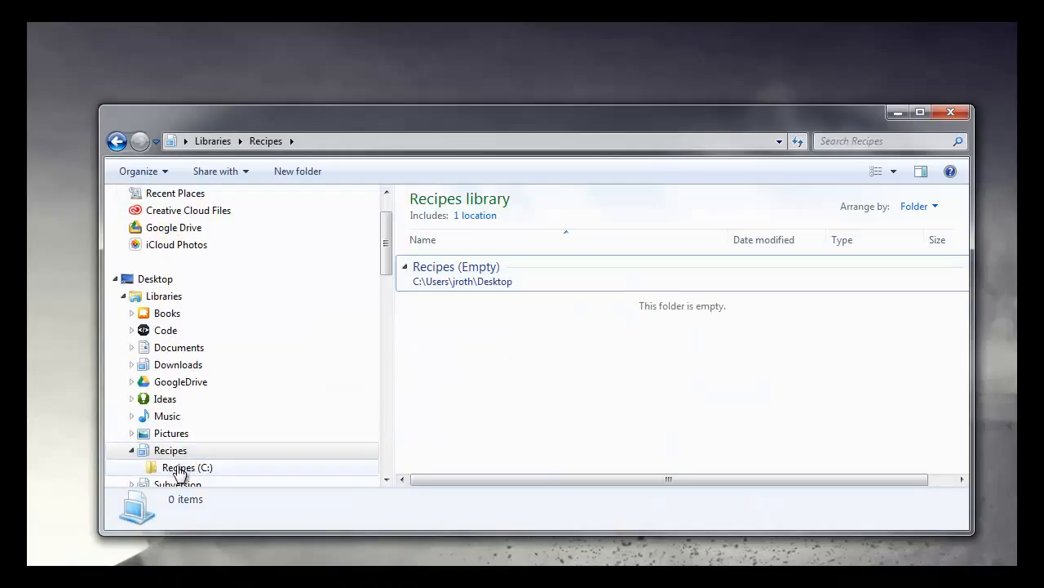
# Step: Open the Recipes folder on the Desktop and create a text document named Chocolate Cake.txt in it
pyautogui.scroll(1, 386, 275)
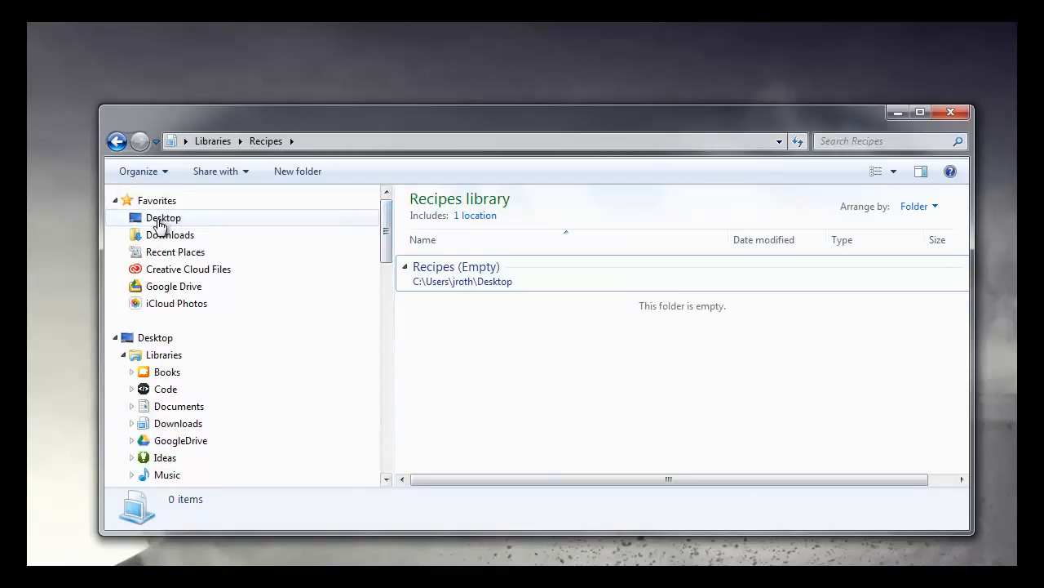
pyautogui.click(159, 221)
pyautogui.doubleClick(438, 352)
pyautogui.rightClick(450, 347)
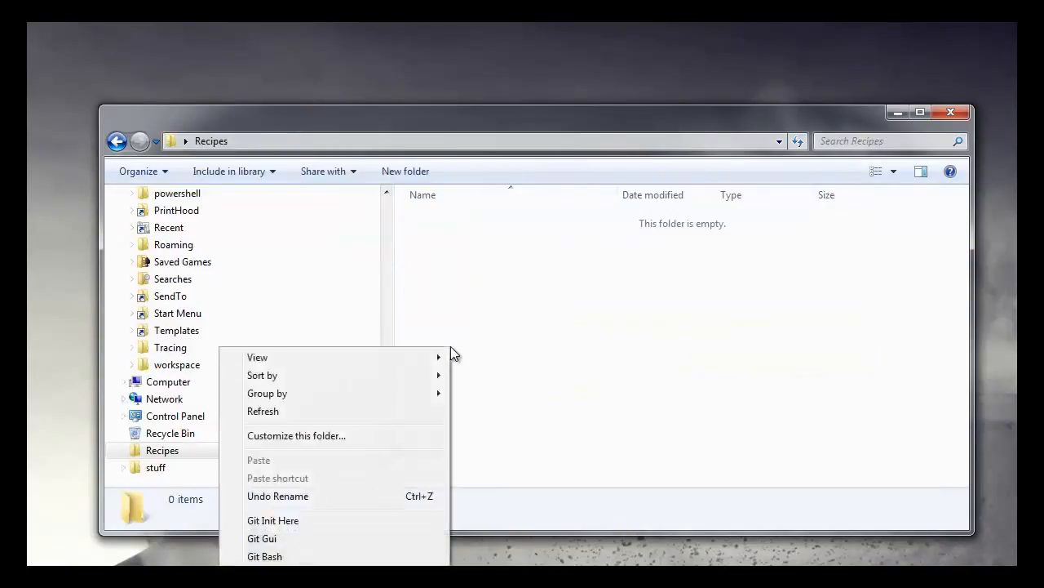
pyautogui.moveTo(359, 581)
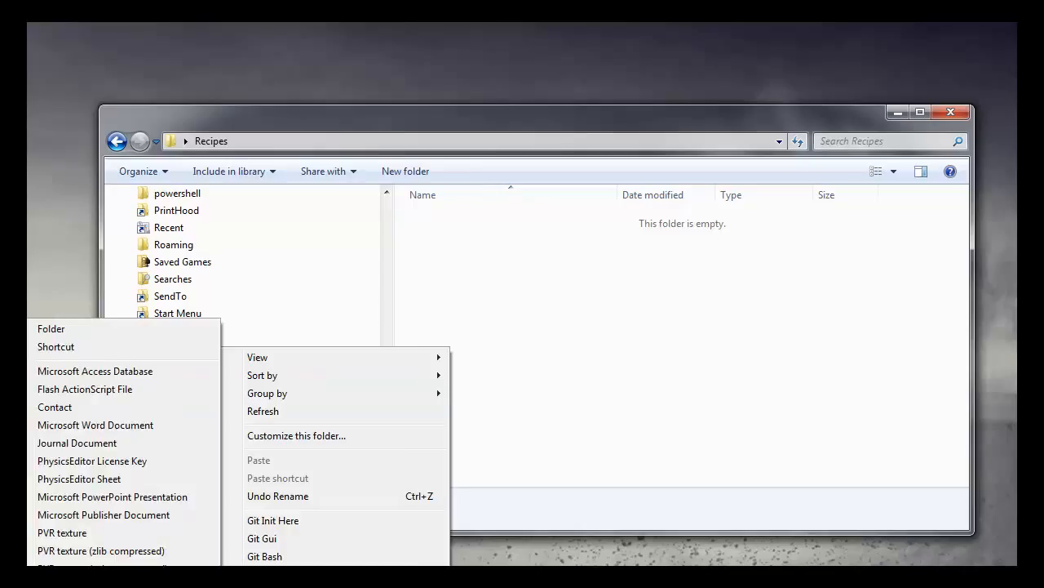
pyautogui.click(69, 585)
pyautogui.write('Cho')
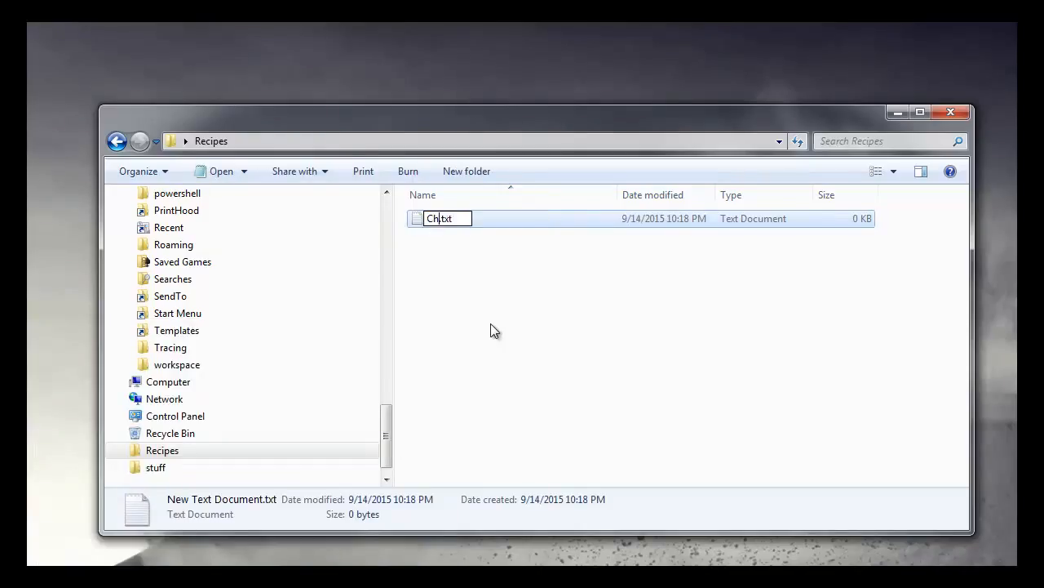
pyautogui.write('colate')
pyautogui.write(' Cake')
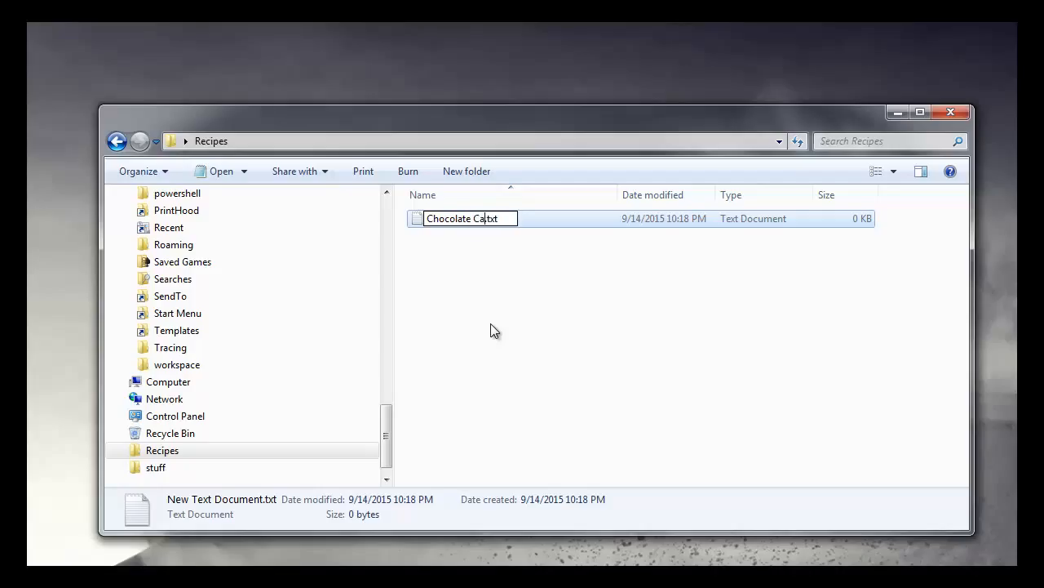
pyautogui.press('Return')
pyautogui.press('Return')
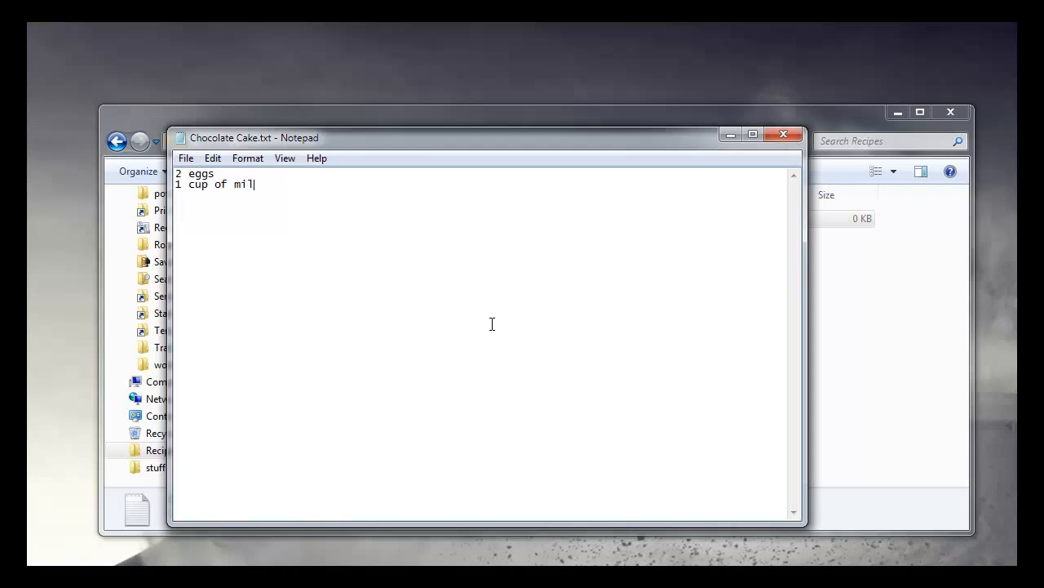
# Step: Open Chocolate Cake.txt, enter the lines "2 eggs" and "1 cup of milk", and close it with the changes saved
pyautogui.click(782, 135)
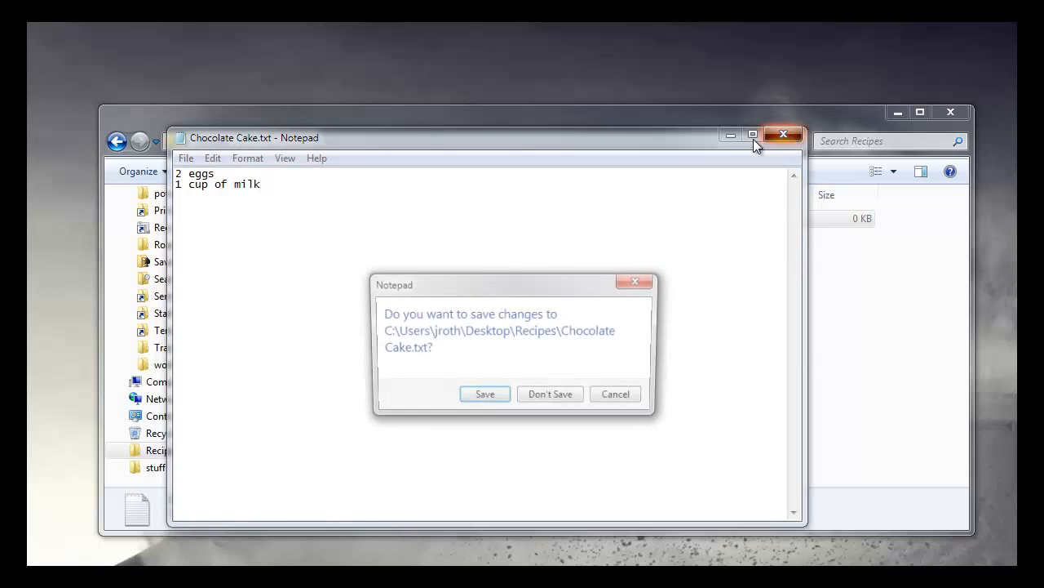
pyautogui.click(480, 392)
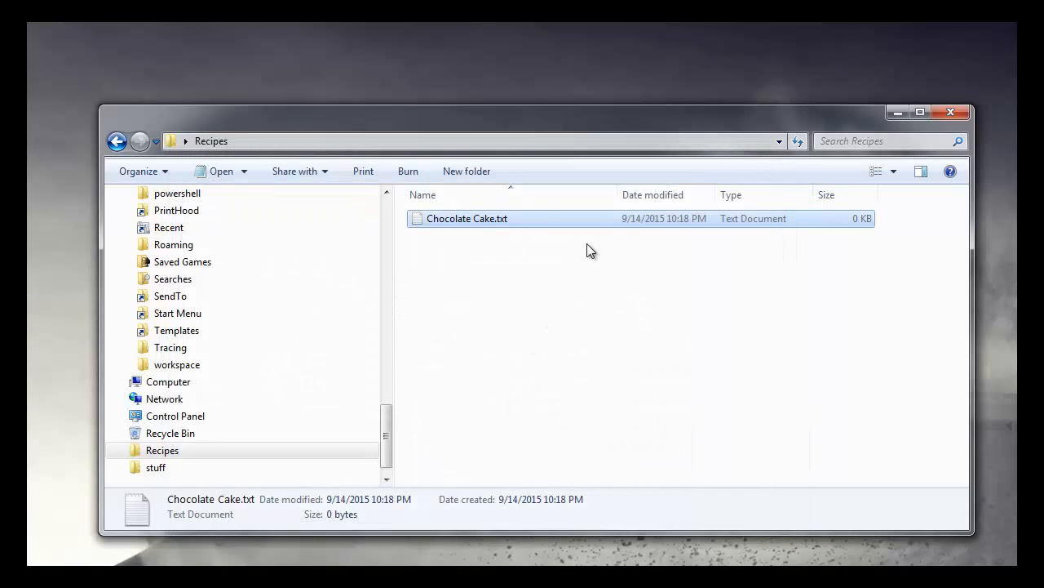
pyautogui.click(650, 89)
# Step: Open the Recipes library from Libraries and view the contents of Chocolate Cake.txt
pyautogui.moveTo(387, 436); pyautogui.dragTo(402, 200)
pyautogui.click(165, 354)
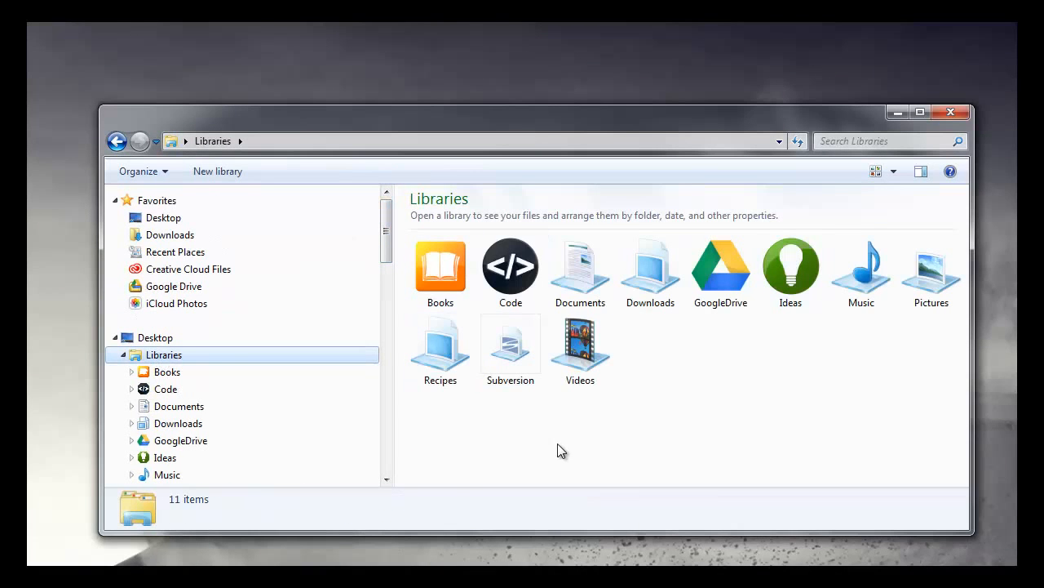
pyautogui.doubleClick(440, 351)
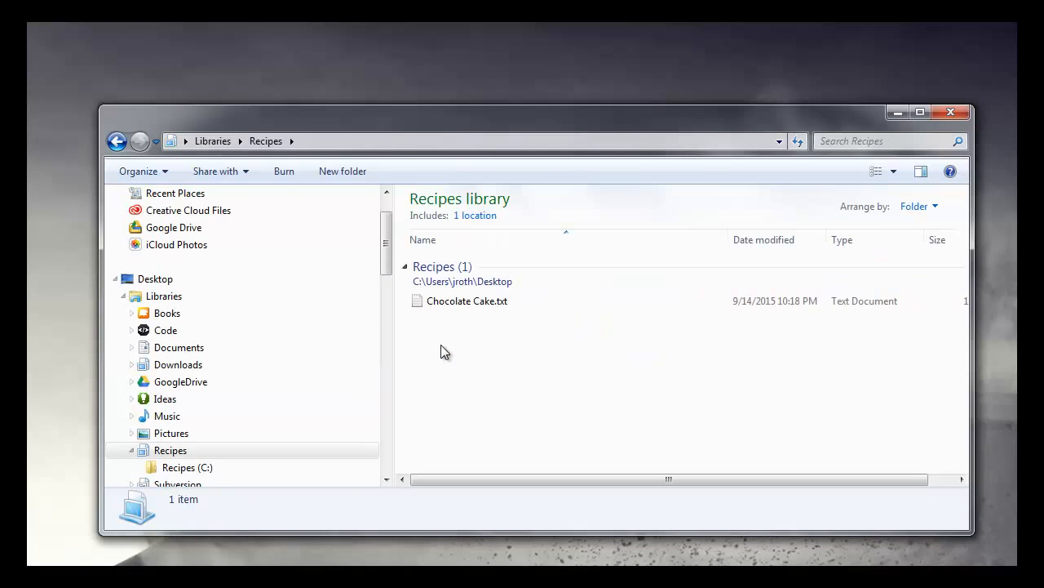
pyautogui.click(424, 301)
pyautogui.doubleClick(424, 301)
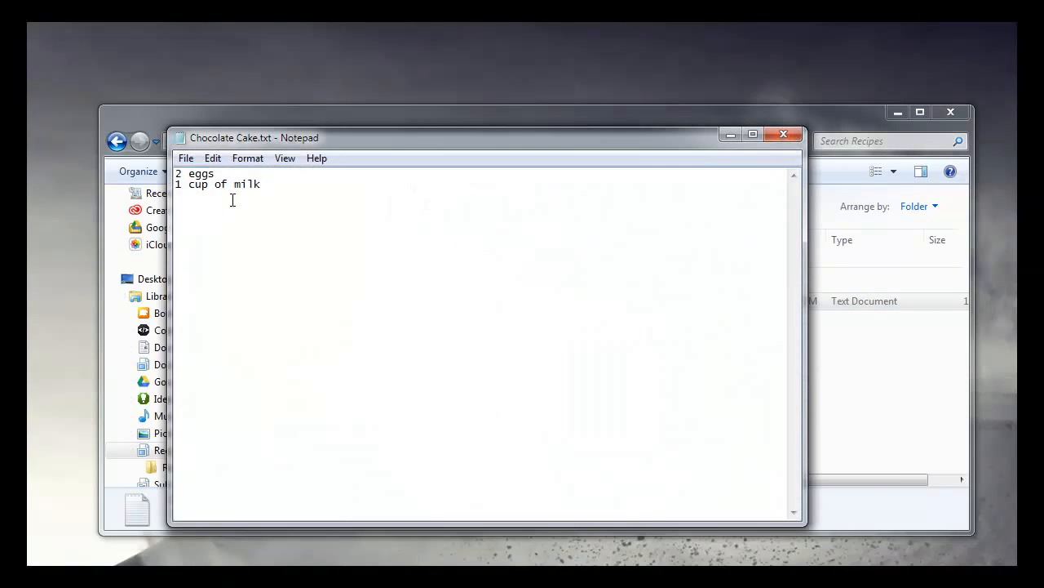
# Step: Close Chocolate Cake.txt and return to the overview of all libraries
pyautogui.click(783, 136)
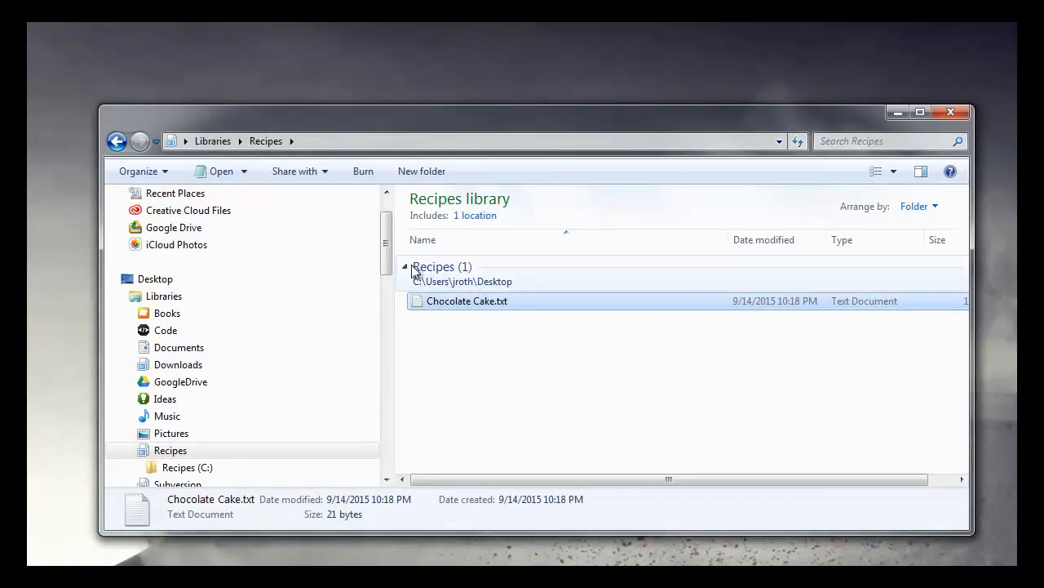
pyautogui.click(117, 142)
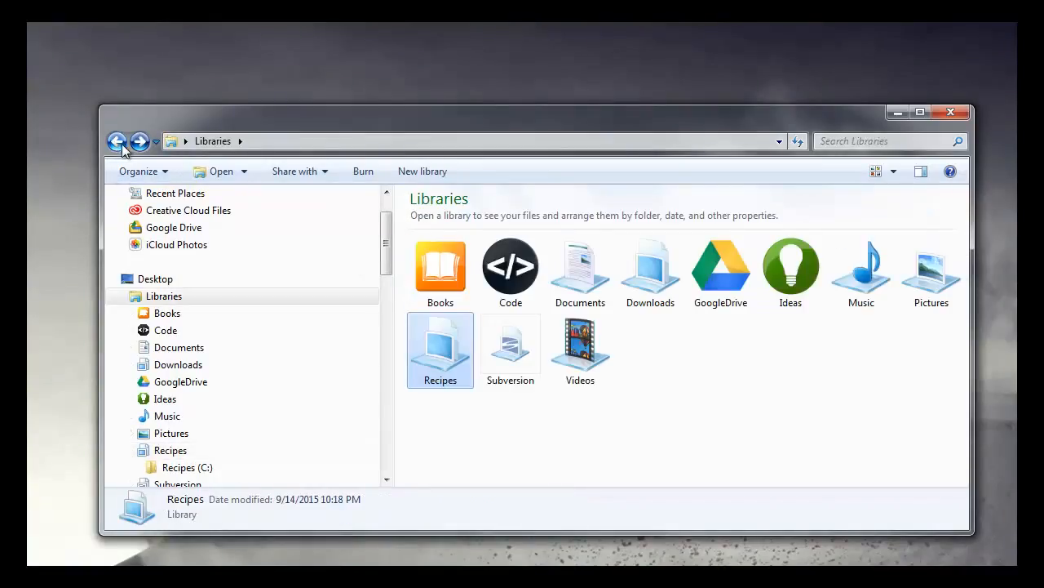
pyautogui.click(159, 299)
pyautogui.click(163, 312)
pyautogui.click(163, 298)
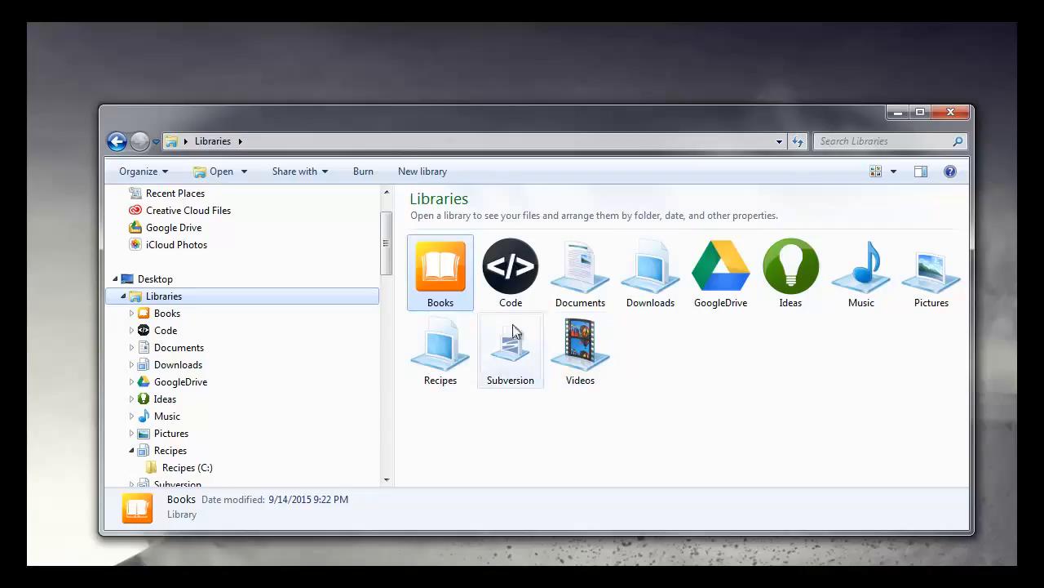
# Step: Create a library under its default name, then delete it and confirm the deletion
pyautogui.click(657, 354)
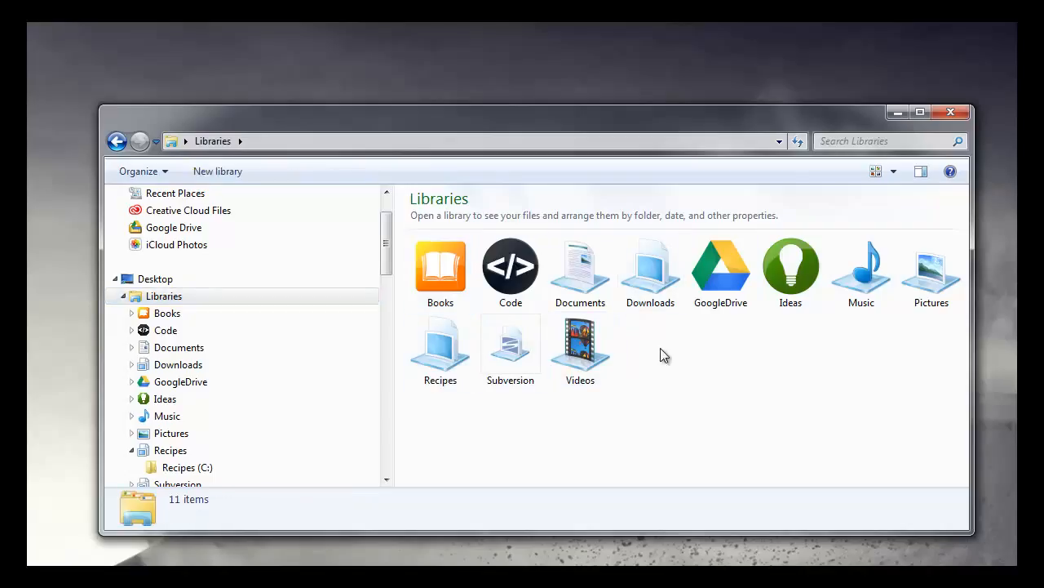
pyautogui.click(217, 172)
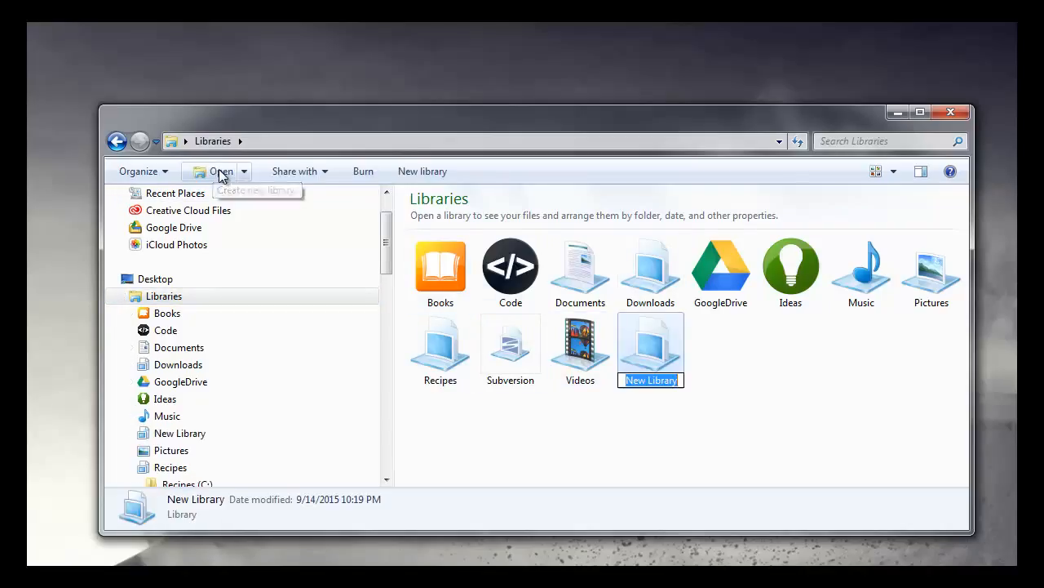
pyautogui.click(706, 346)
pyautogui.click(657, 356)
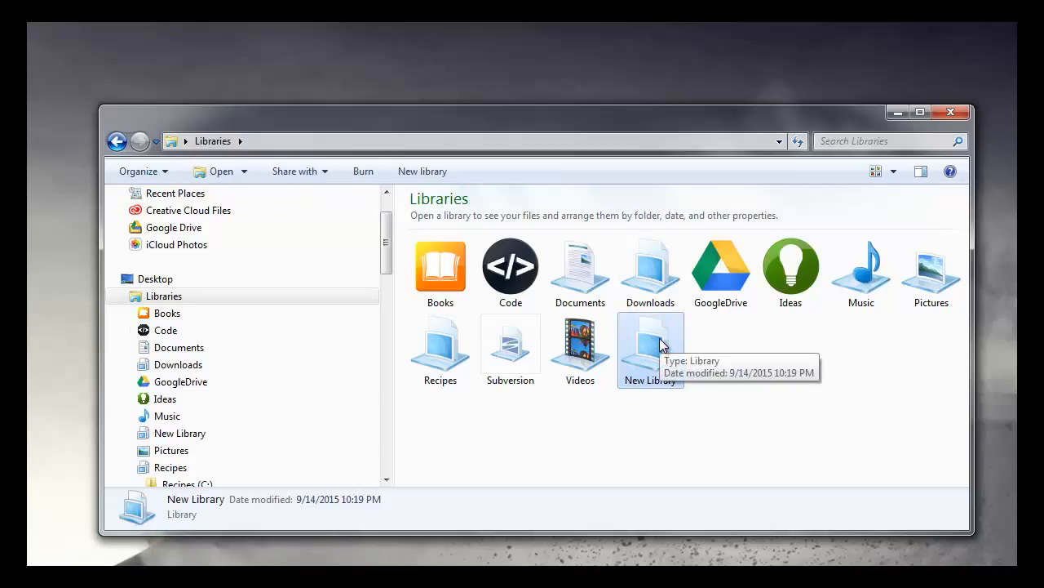
pyautogui.press('Delete')
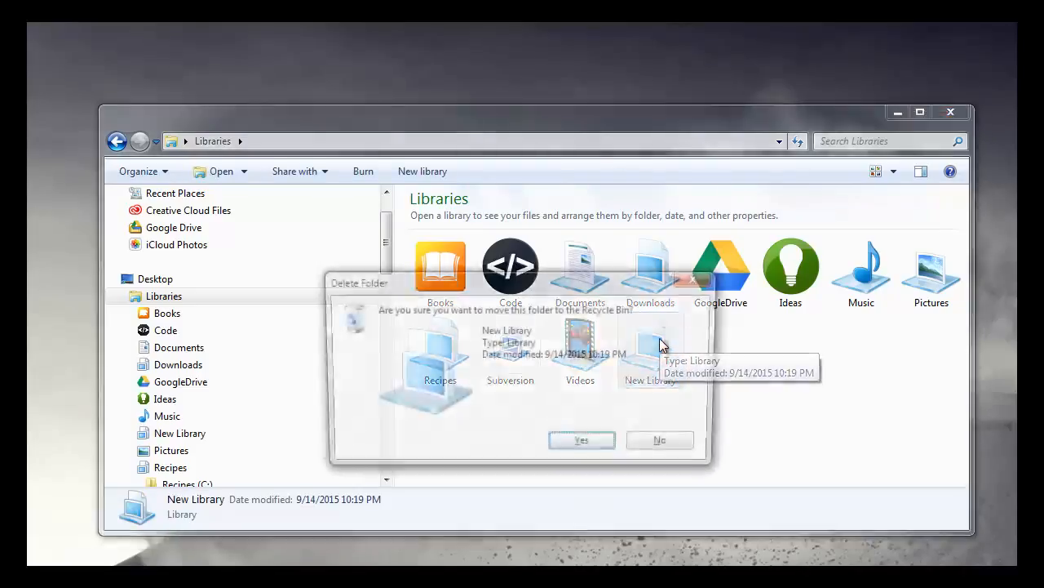
pyautogui.click(589, 447)
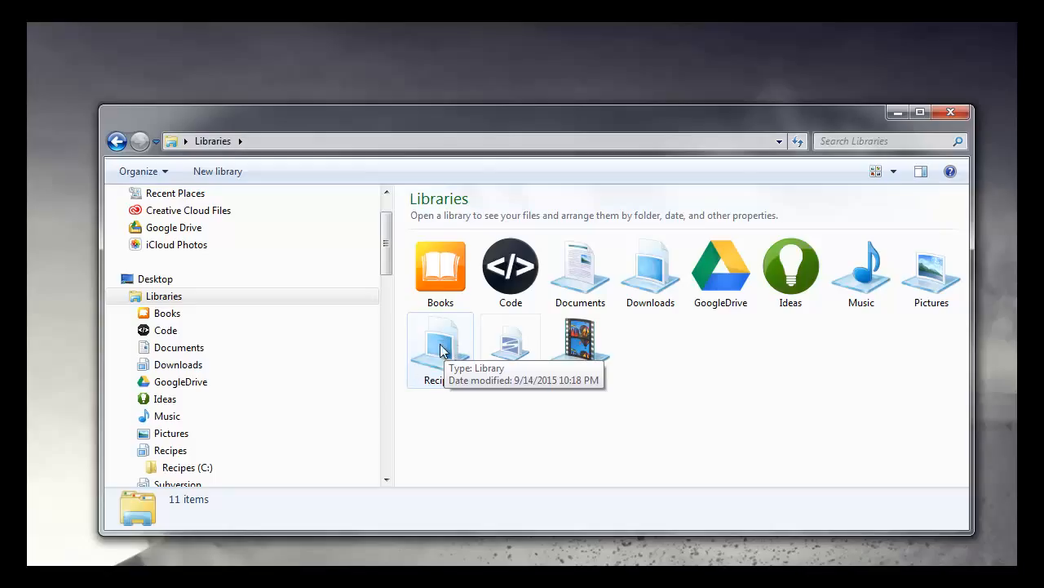
# Step: Open a second Explorer window and go to AppData\Roaming\Microsoft\Windows\Libraries inside the user's profile folder on drive C
pyautogui.click(447, 355)
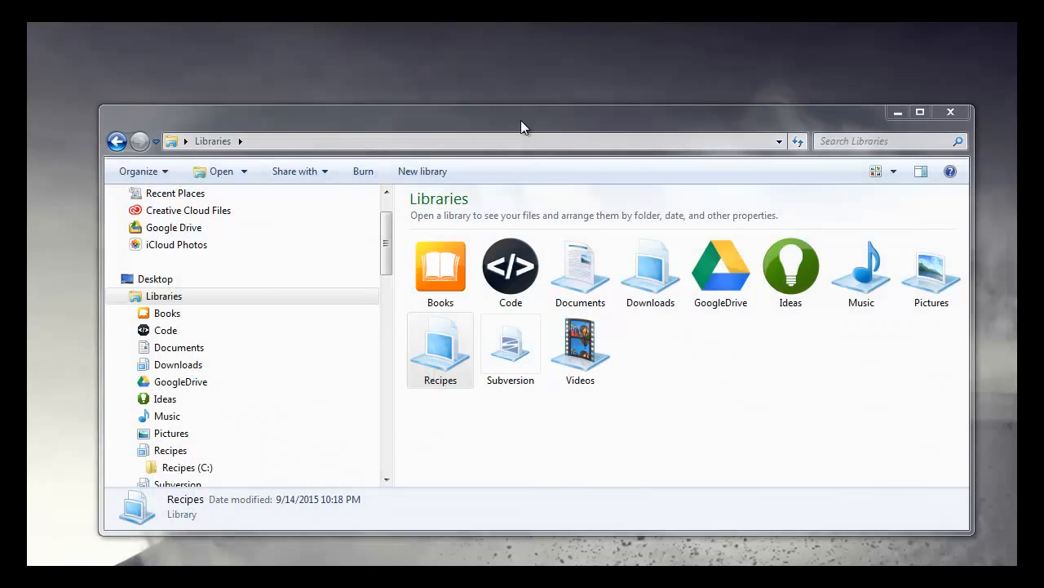
pyautogui.click(521, 120)
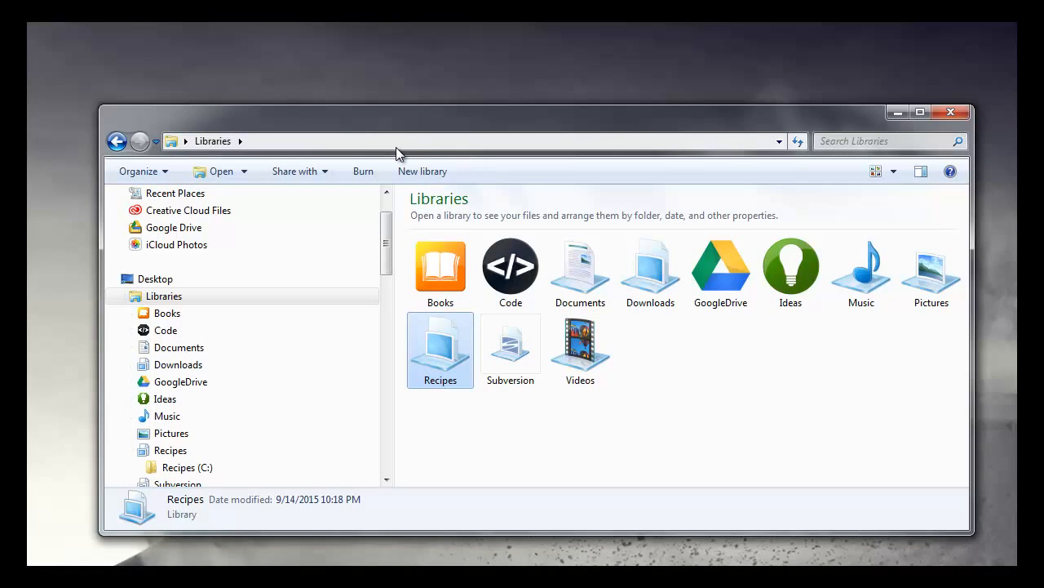
pyautogui.press('super+e')
pyautogui.click(331, 161)
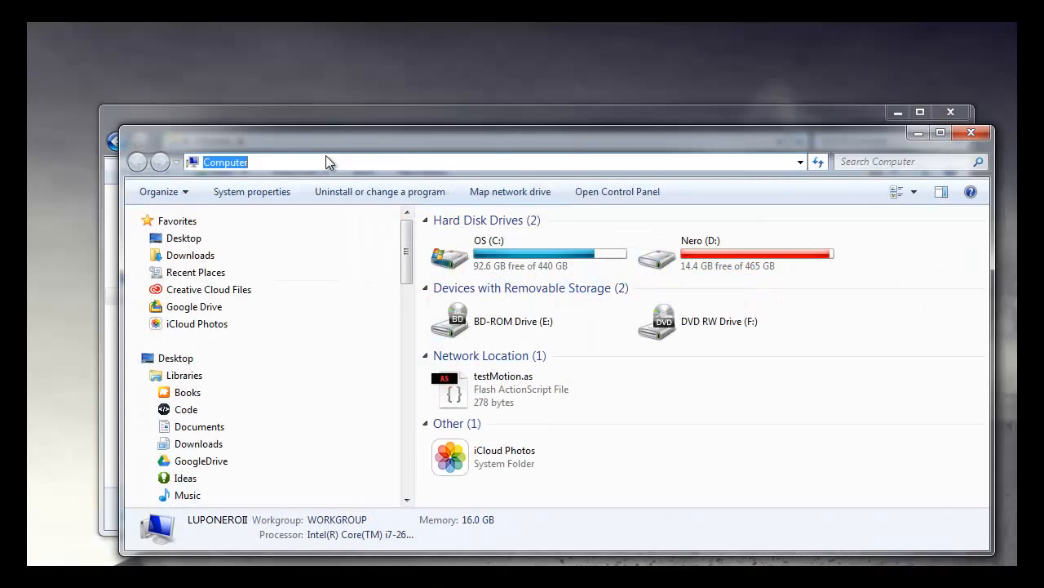
pyautogui.write('c:\\us')
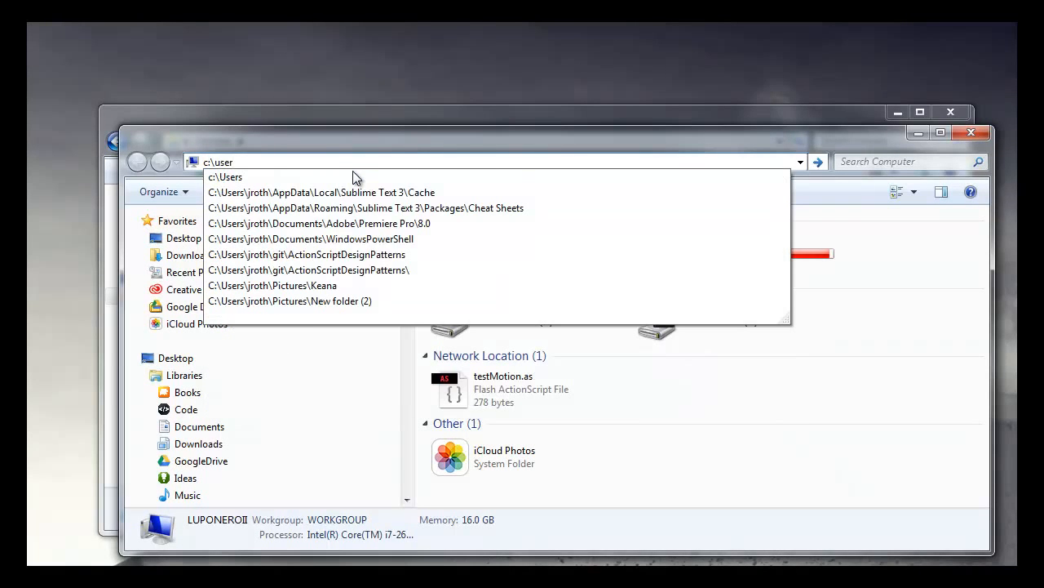
pyautogui.press('Down')
pyautogui.press('Down')
pyautogui.press('Up')
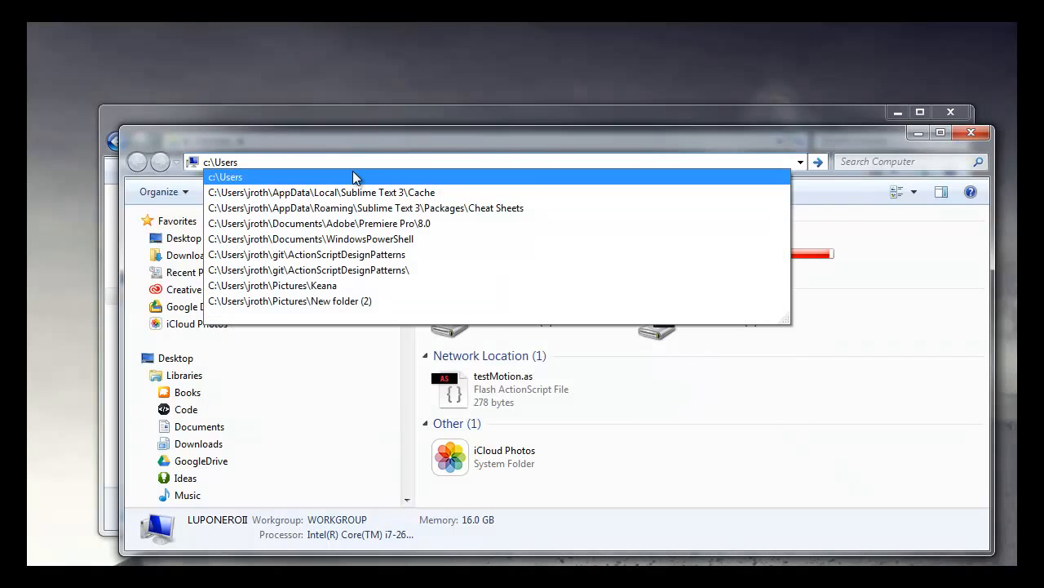
pyautogui.write('\\jroth\\')
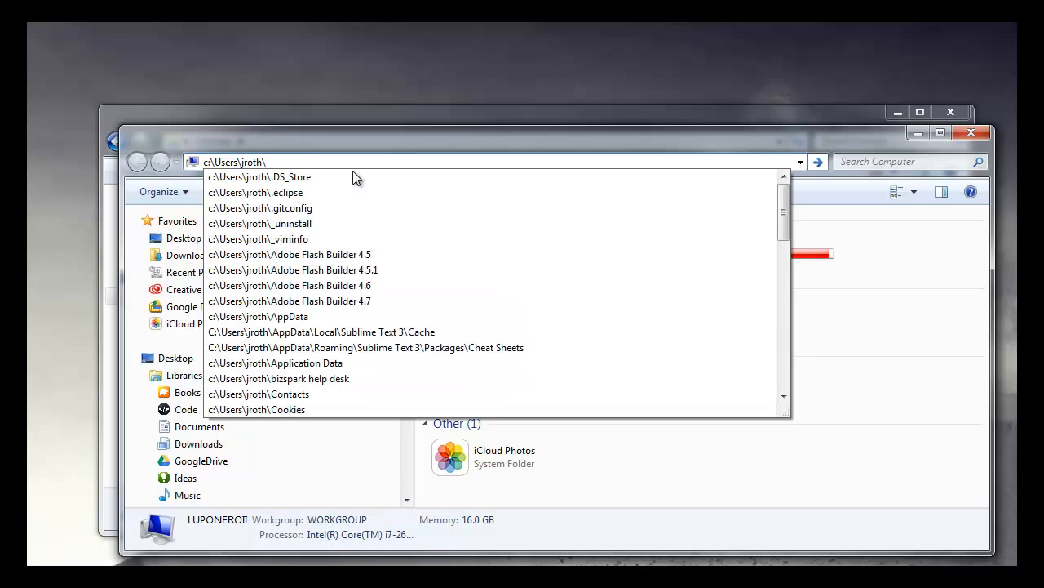
pyautogui.write('app')
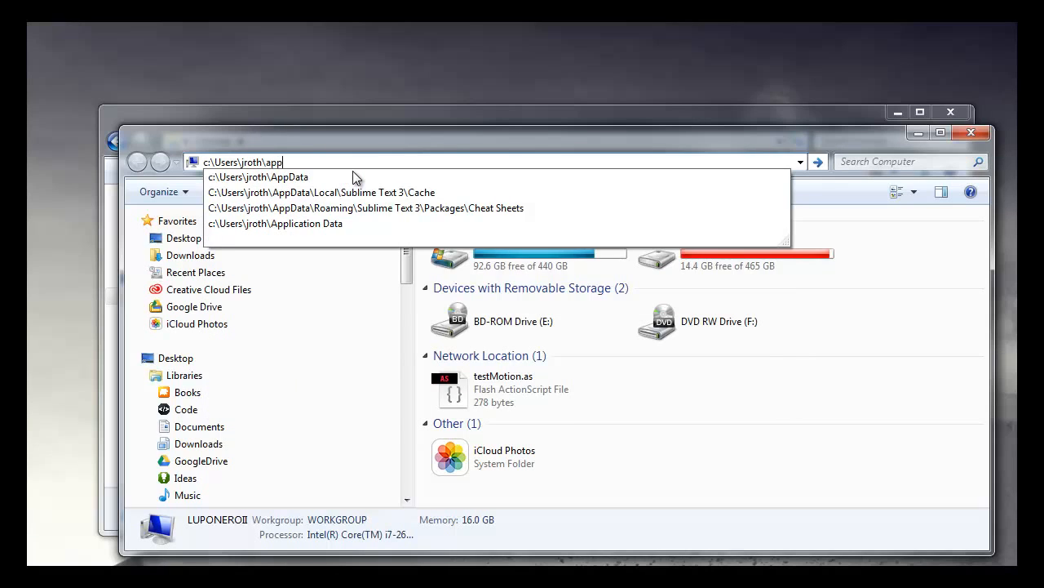
pyautogui.press('Down')
pyautogui.write('\\')
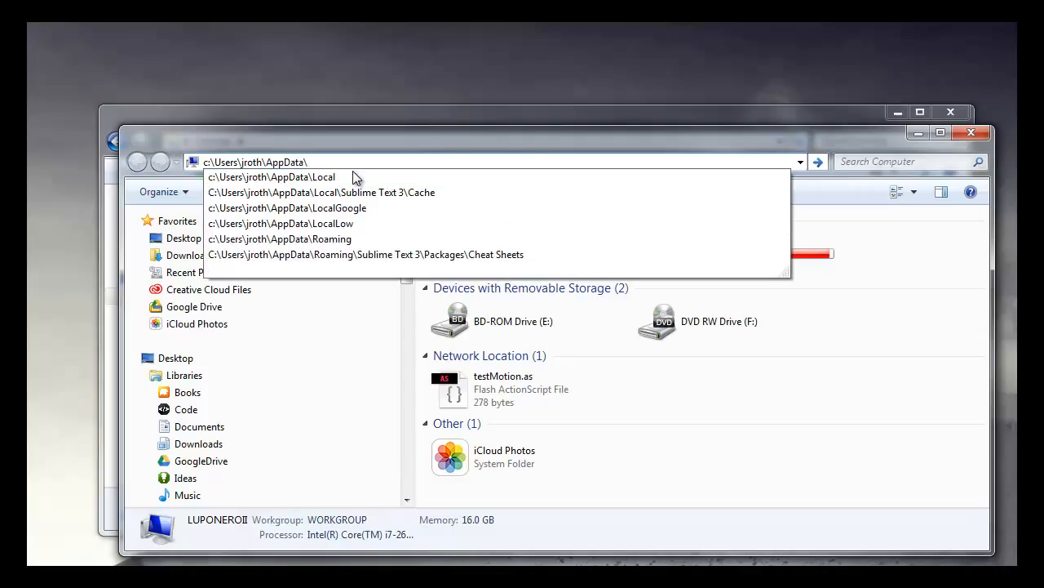
pyautogui.write('ro')
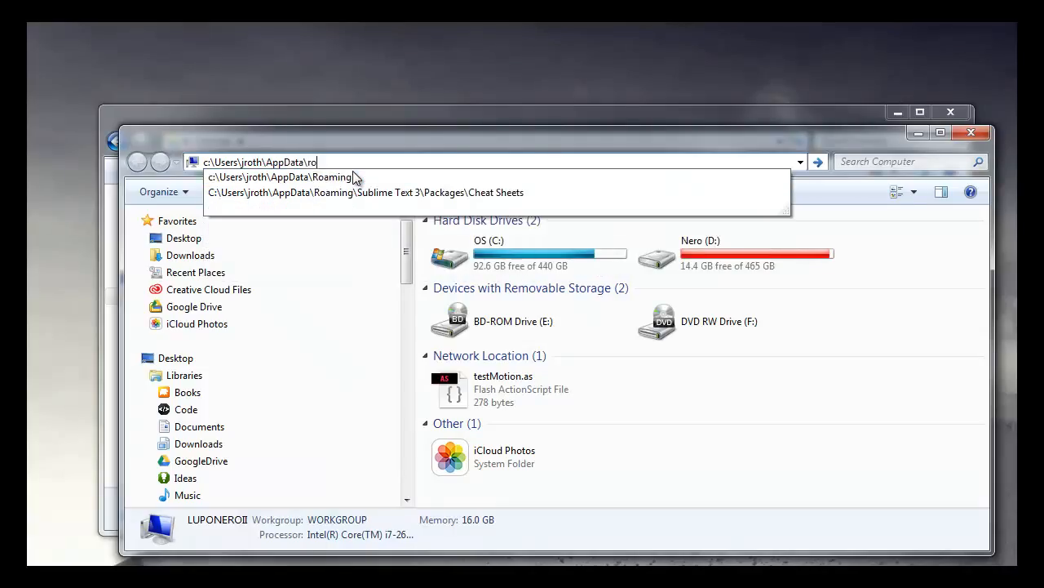
pyautogui.press('Down')
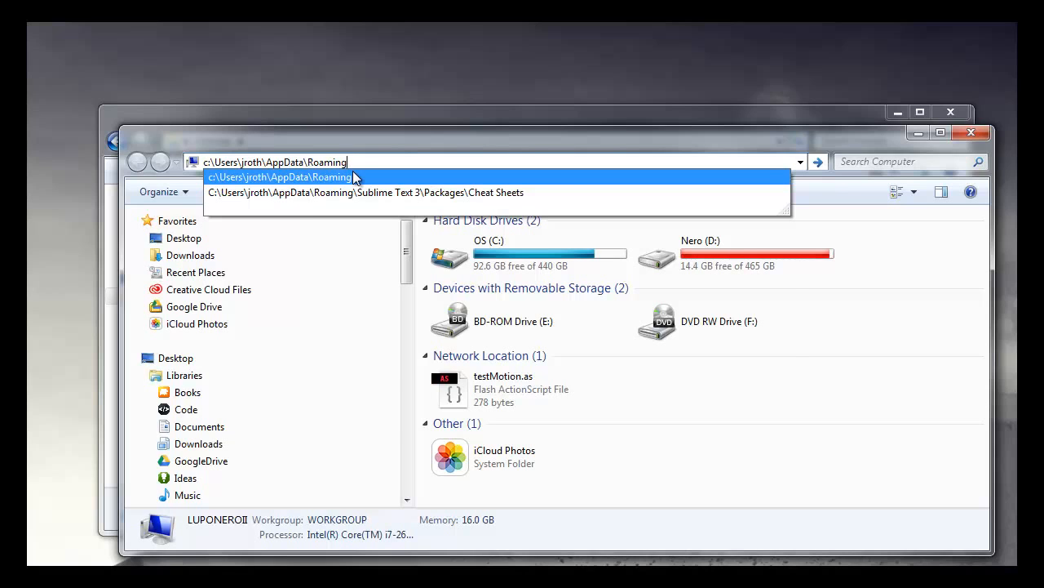
pyautogui.write('\\')
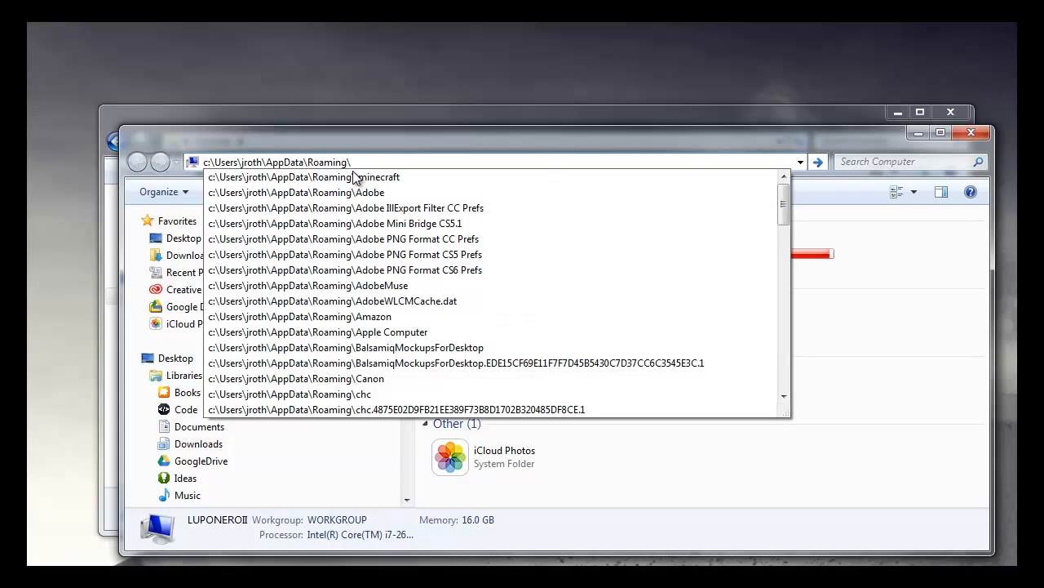
pyautogui.write('mi')
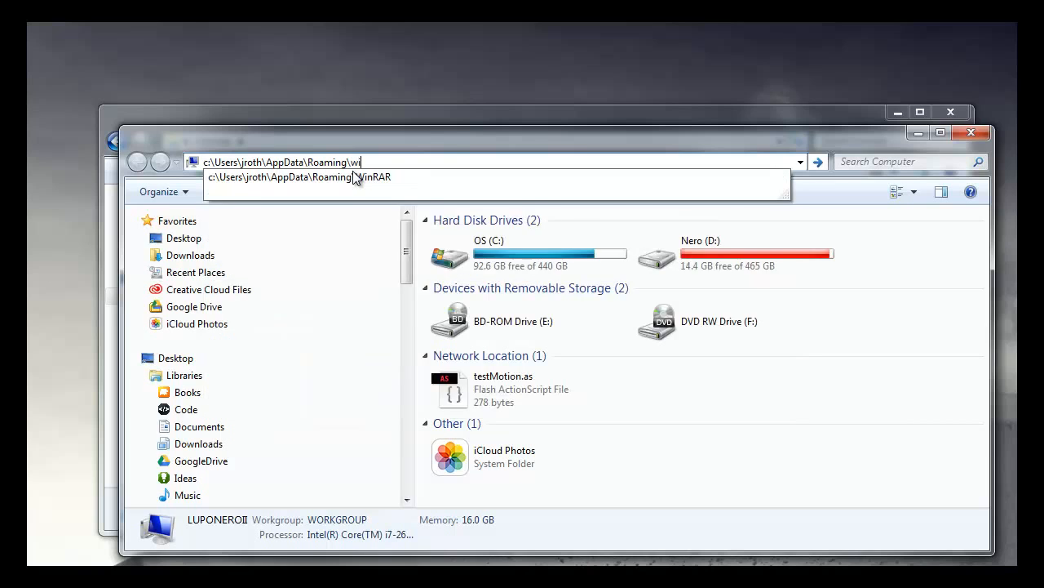
pyautogui.press('Down')
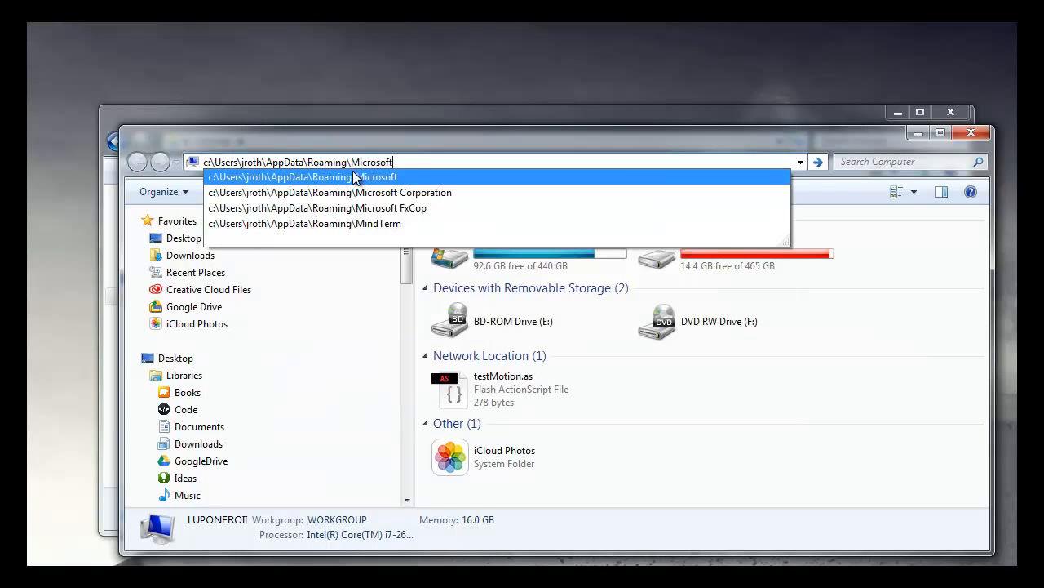
pyautogui.write('\\win')
pyautogui.press('Down')
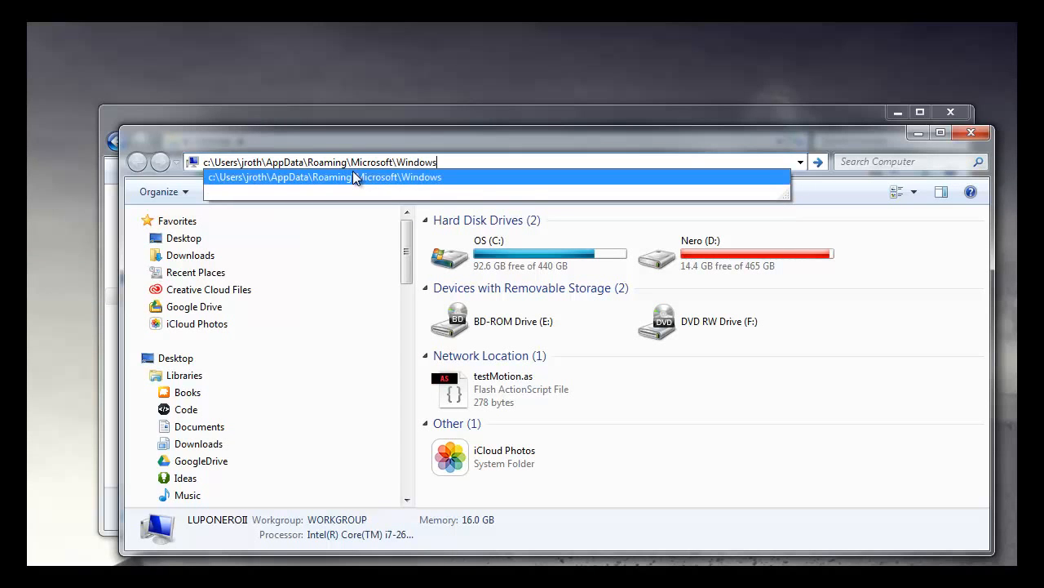
pyautogui.write('\\li')
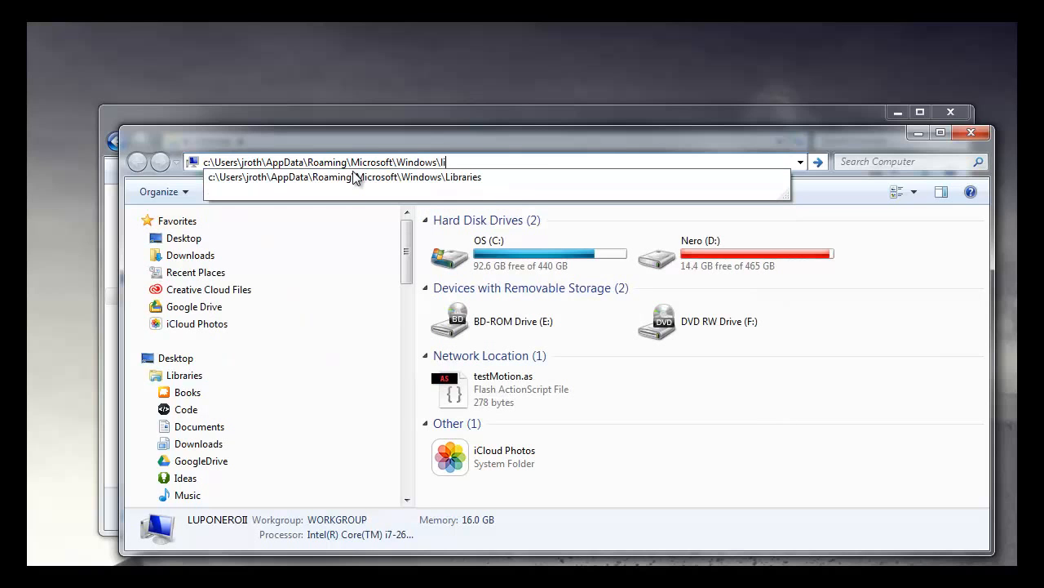
pyautogui.press('Down')
pyautogui.press('Return')
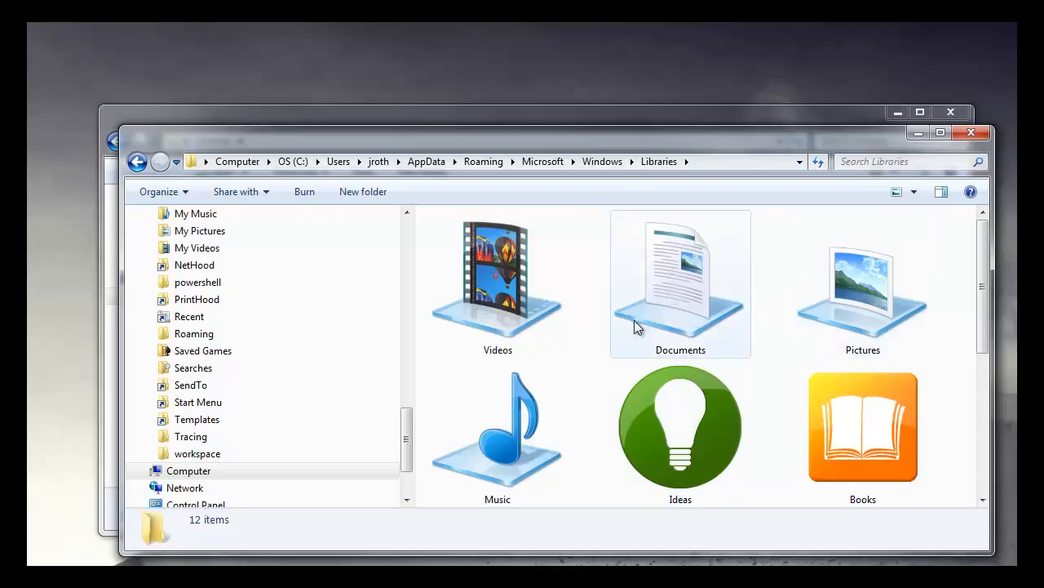
# Step: Reduce the icon size in the AppData Libraries folder to about medium
pyautogui.scroll(-3, 676, 340)
pyautogui.scroll(3, 676, 341)
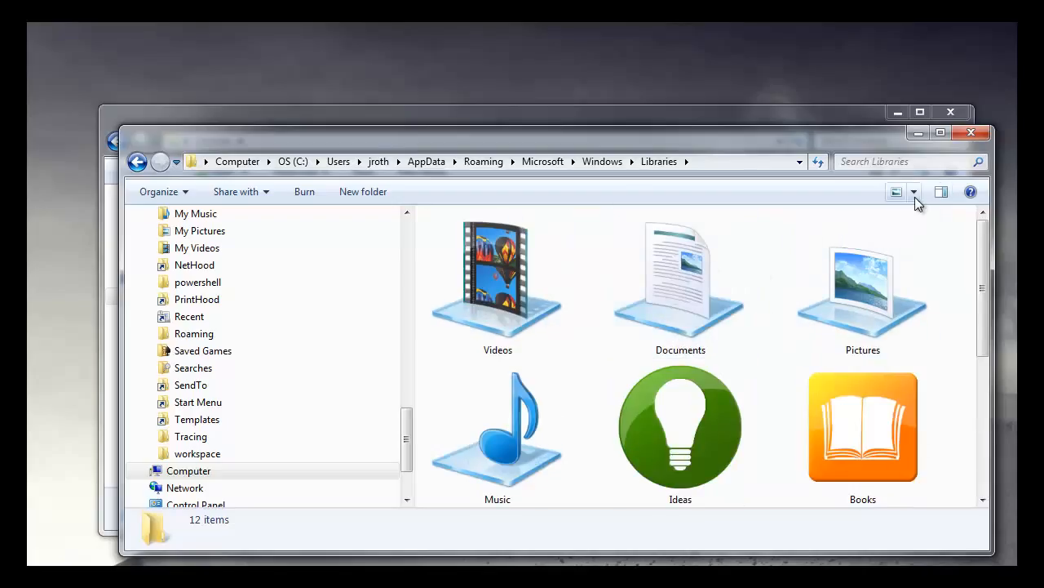
pyautogui.click(914, 192)
pyautogui.moveTo(923, 201); pyautogui.dragTo(918, 226)
pyautogui.click(911, 190)
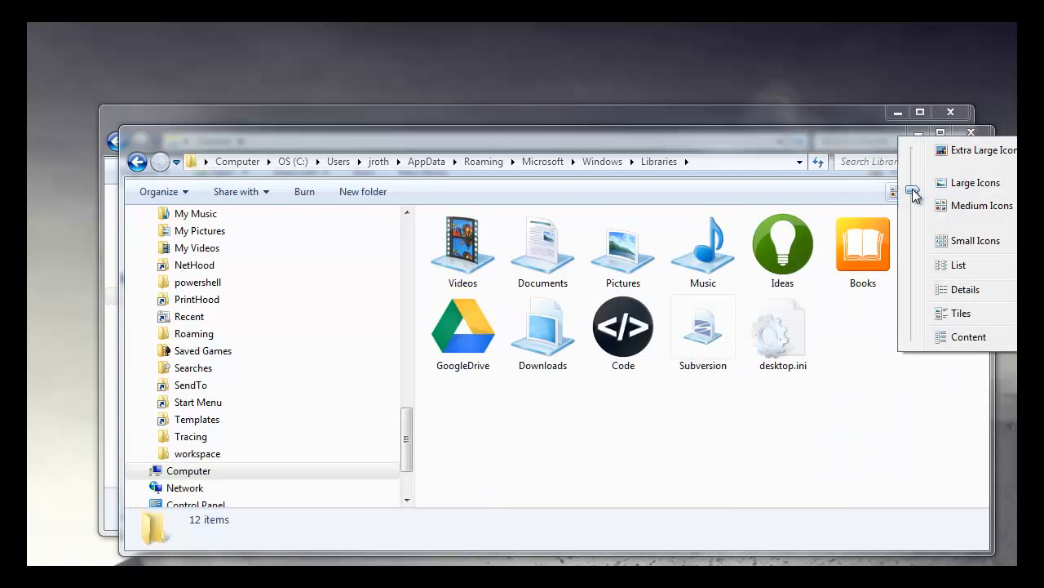
pyautogui.moveTo(914, 199); pyautogui.dragTo(916, 206)
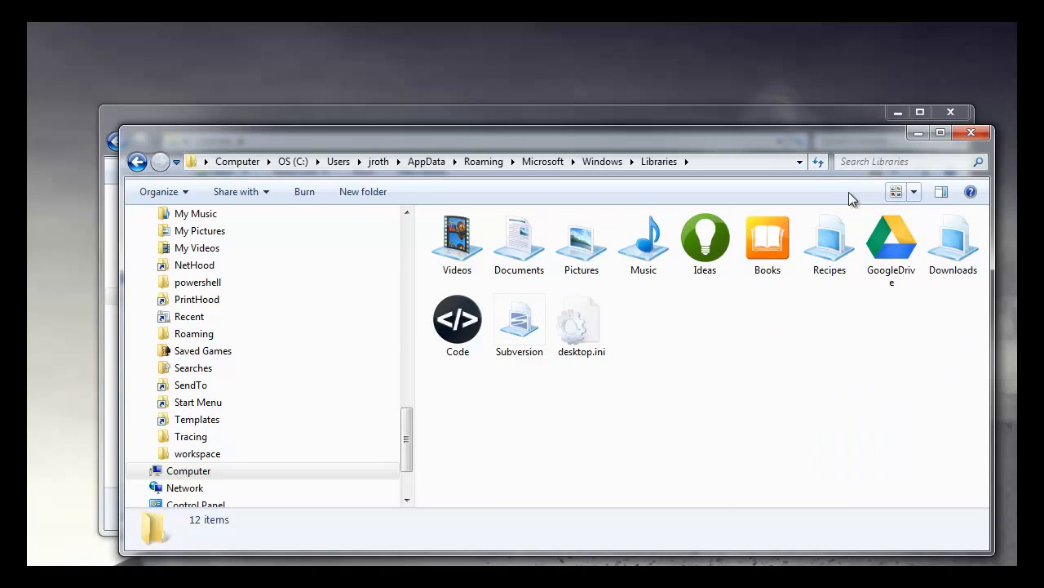
# Step: Move the AppData folder window lower and slightly enlarge the icons in the original Libraries window behind it
pyautogui.moveTo(815, 146); pyautogui.dragTo(819, 260)
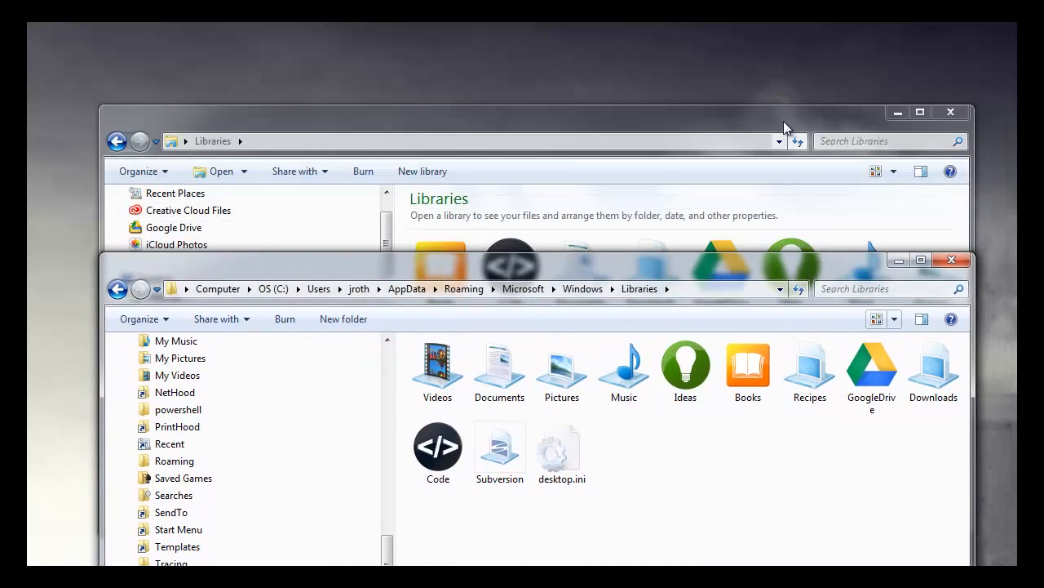
pyautogui.click(783, 120)
pyautogui.click(893, 172)
pyautogui.moveTo(895, 179); pyautogui.dragTo(893, 170)
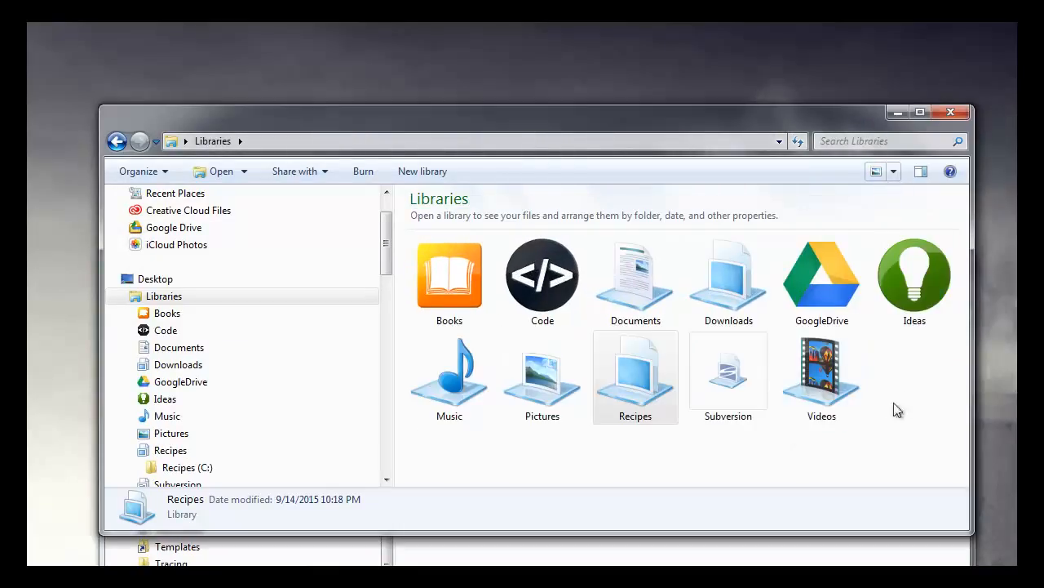
# Step: Open the Ideas library file from the AppData folder with Sublime Text and arrange the windows with its XML in front
pyautogui.click(823, 537)
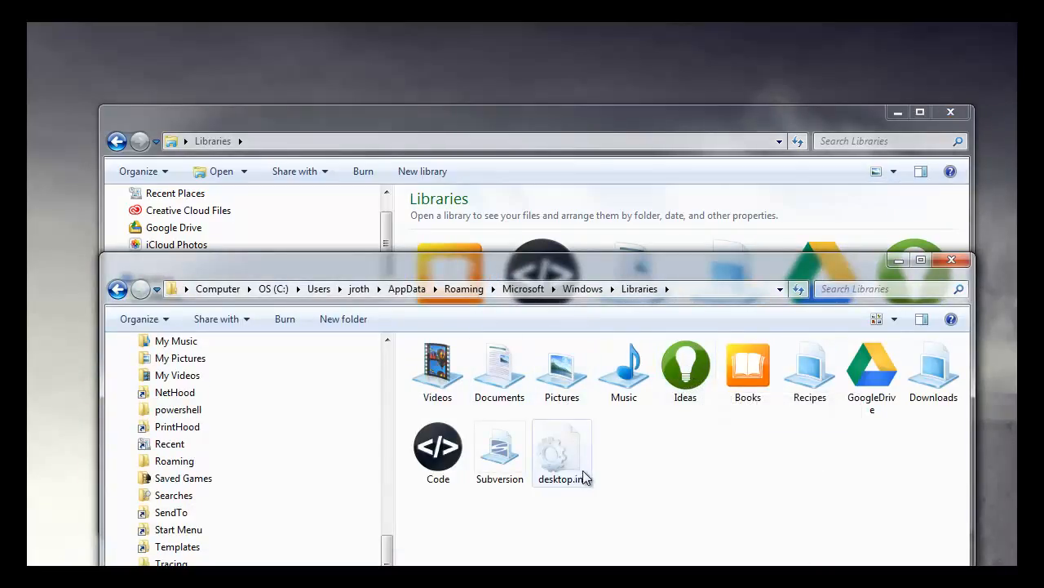
pyautogui.rightClick(690, 353)
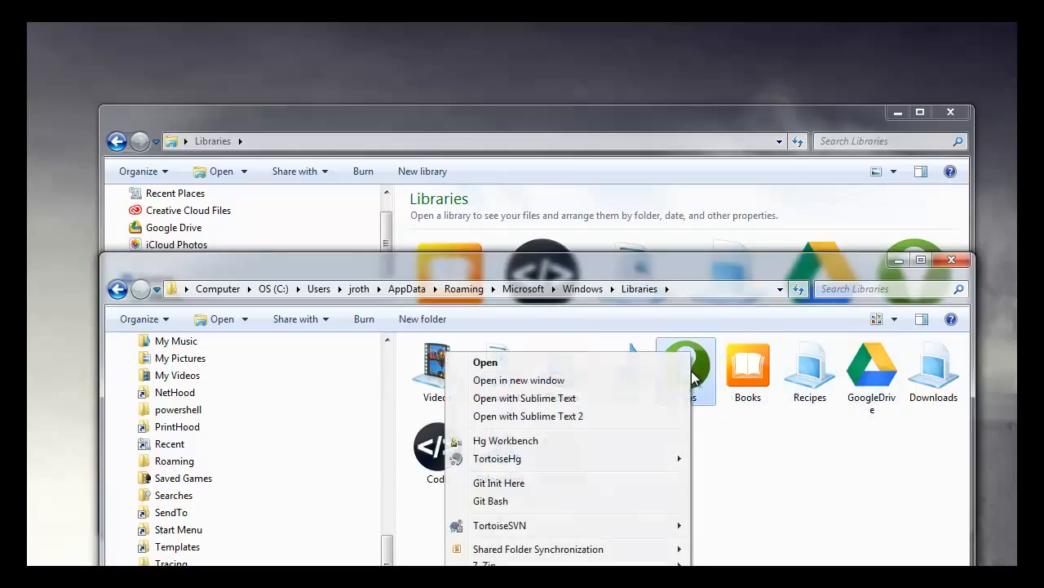
pyautogui.click(612, 400)
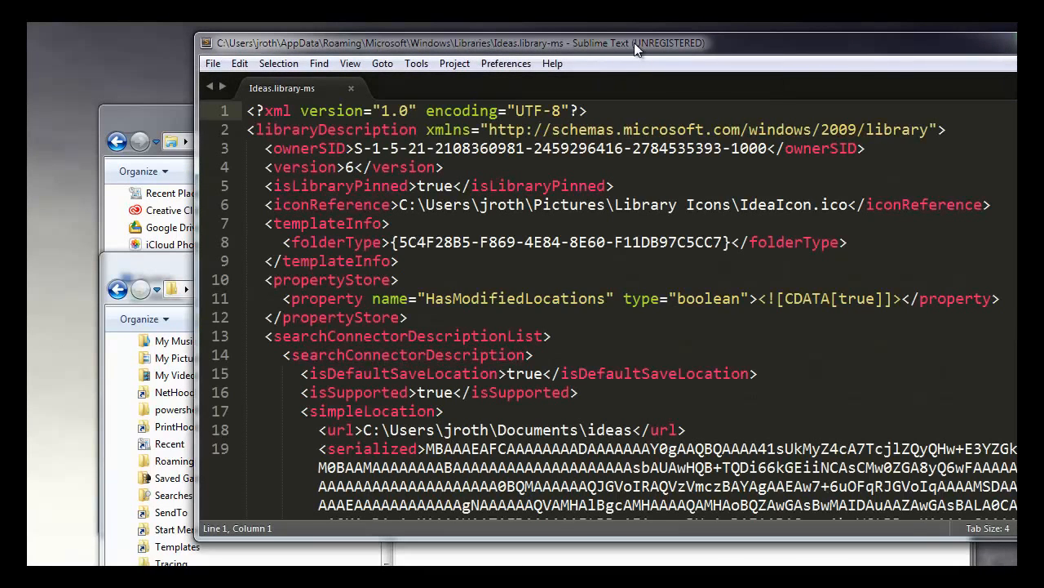
pyautogui.moveTo(634, 43); pyautogui.dragTo(497, 78)
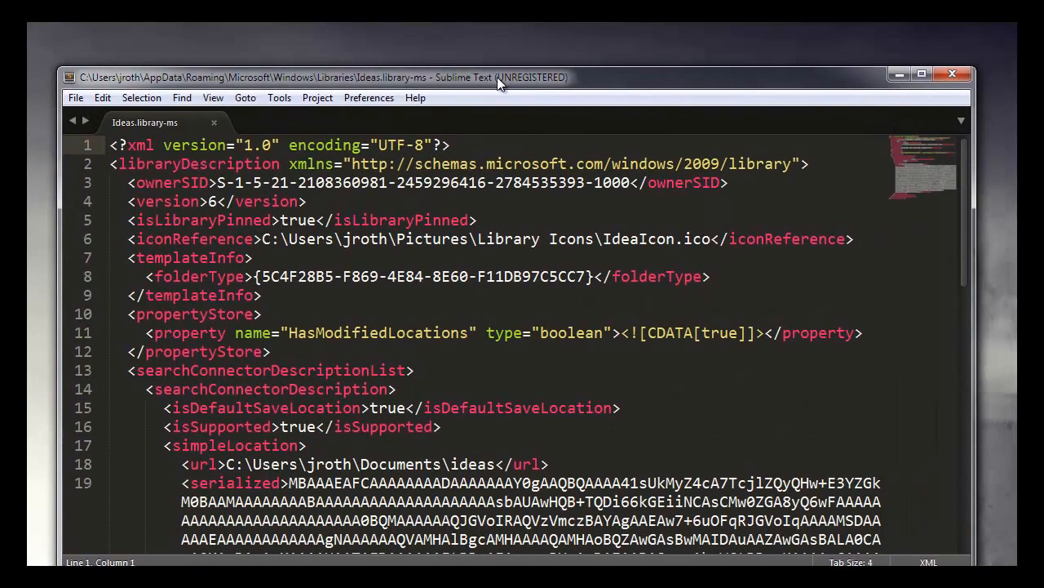
pyautogui.hotkey('alt', 'Tab')
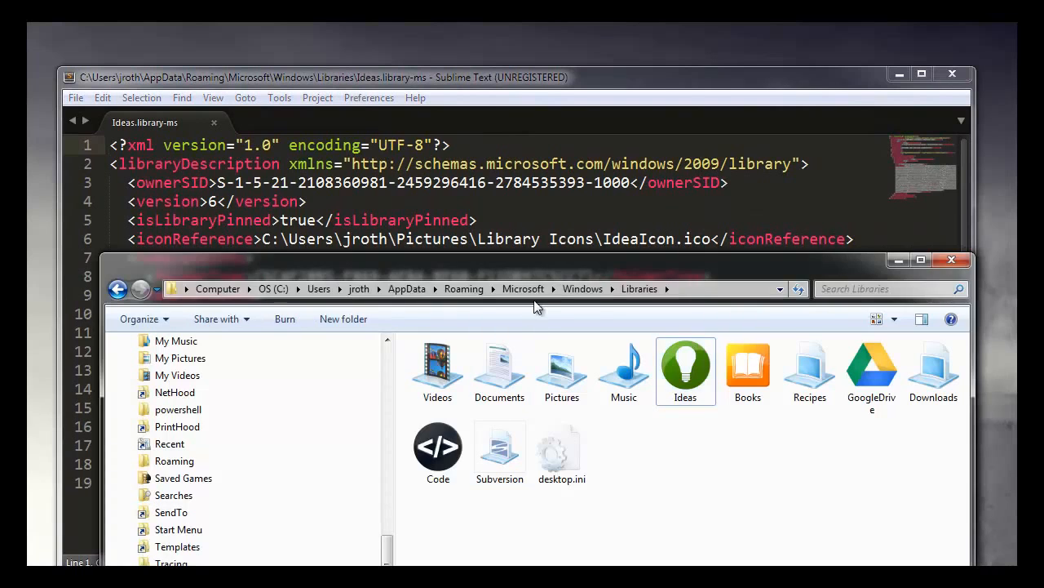
pyautogui.moveTo(577, 261); pyautogui.dragTo(618, 170)
pyautogui.click(588, 79)
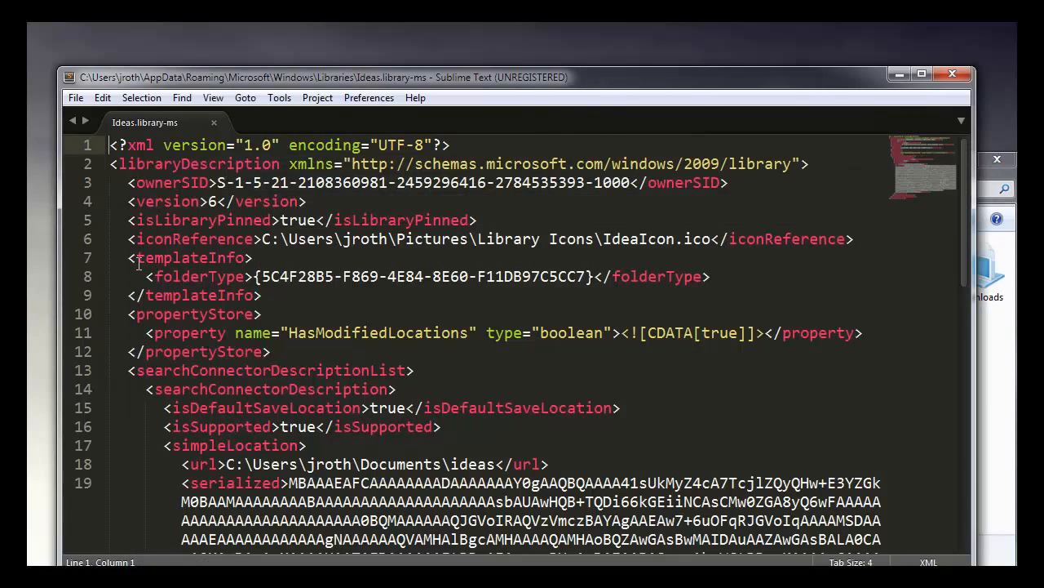
# Step: Copy the whole iconReference line from the Ideas library file and open the Recipes library file with Sublime Text
pyautogui.moveTo(129, 238); pyautogui.dragTo(867, 237)
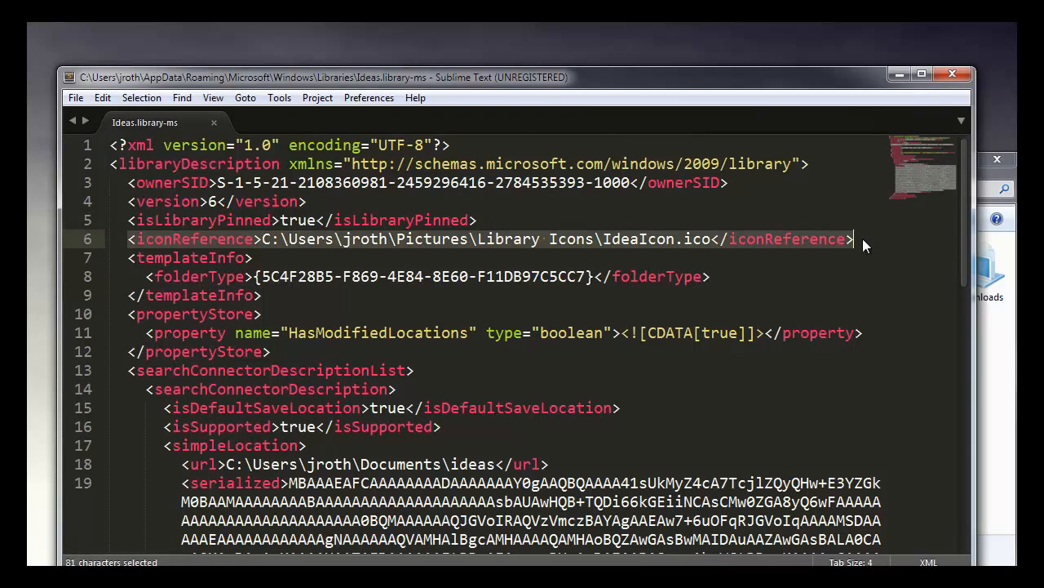
pyautogui.hotkey('ctrl', 'c')
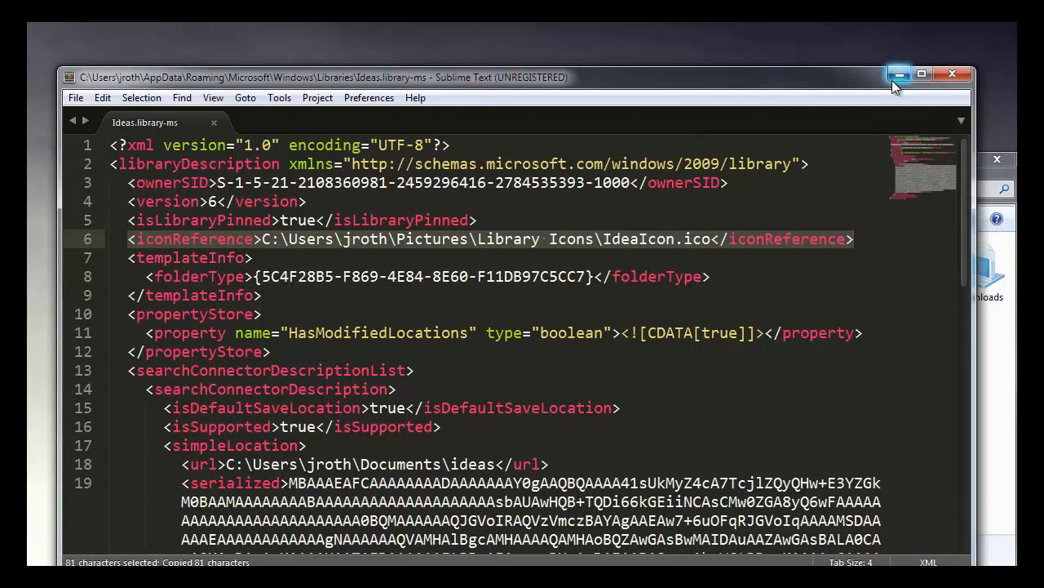
pyautogui.click(989, 370)
pyautogui.rightClick(862, 282)
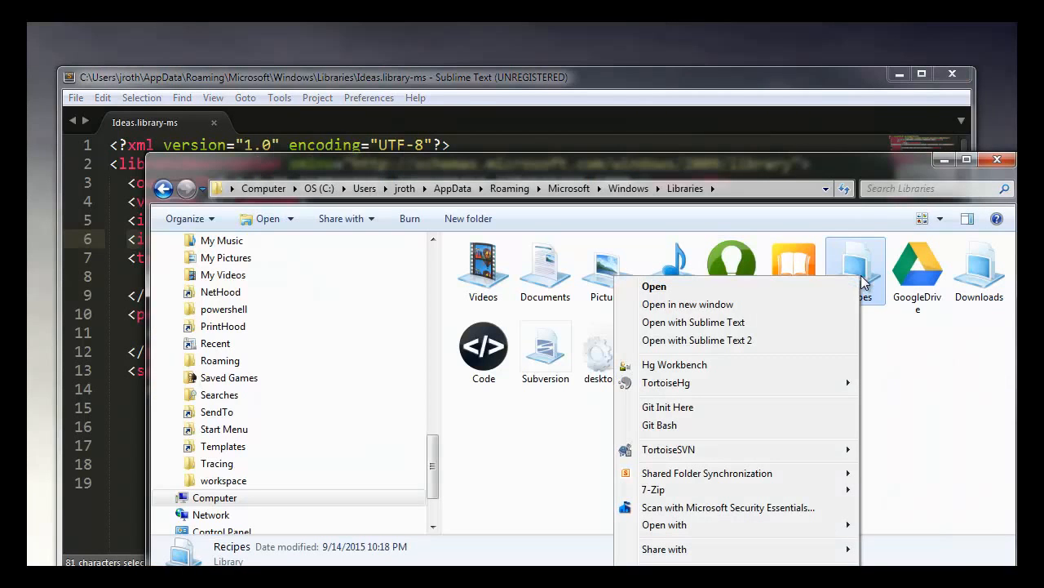
pyautogui.click(753, 323)
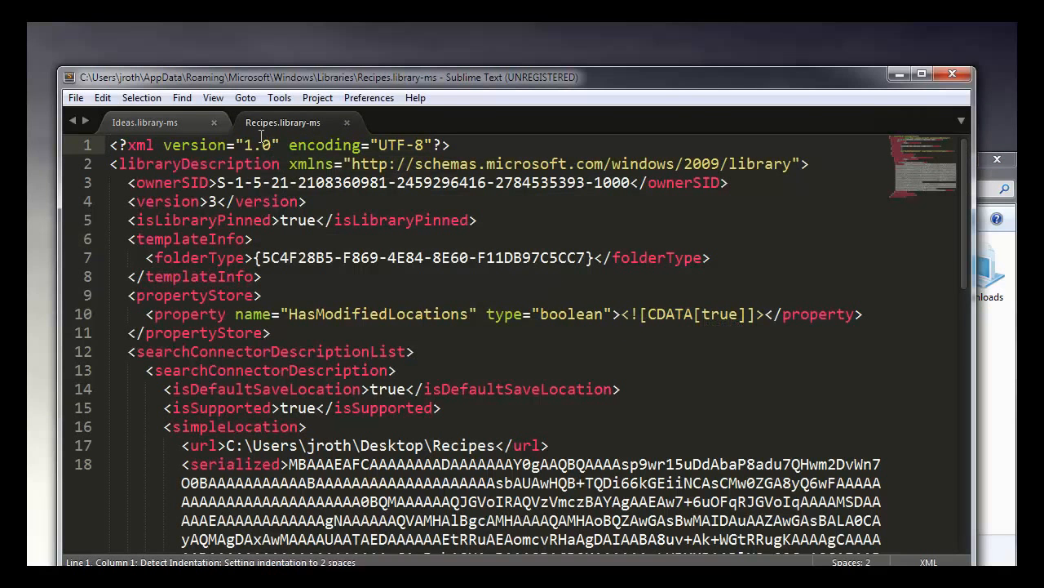
# Step: Paste the copied IdeaIcon.ico iconReference line below isLibraryPinned in the Recipes library file, matching the Ideas file, and save it
pyautogui.click(151, 120)
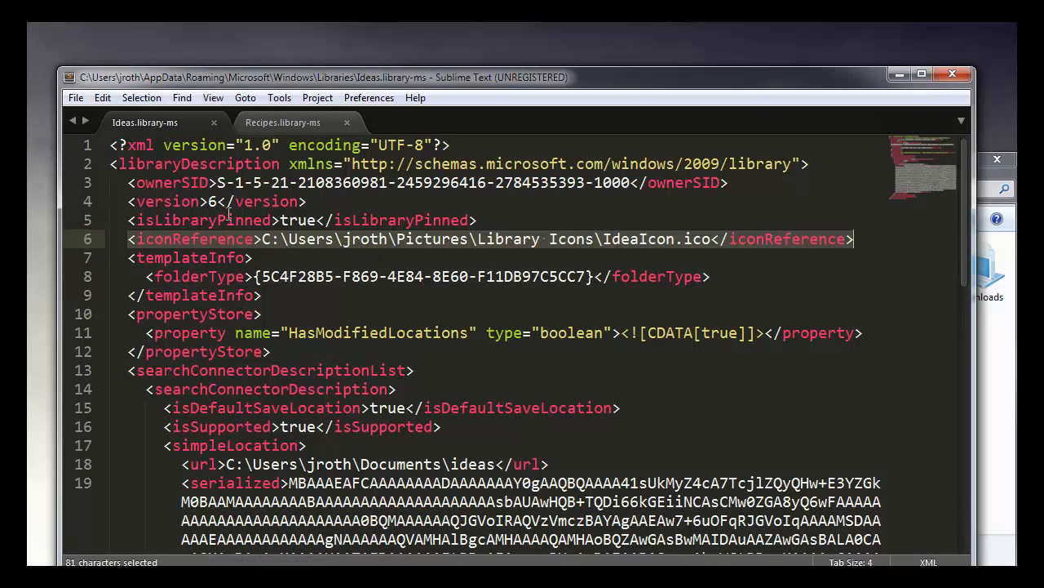
pyautogui.click(296, 124)
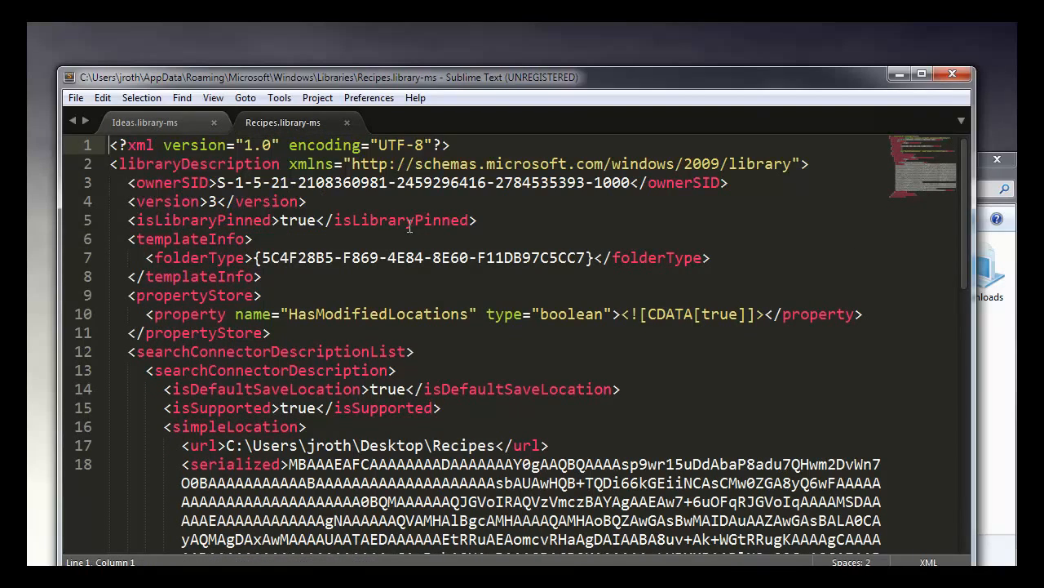
pyautogui.click(480, 220)
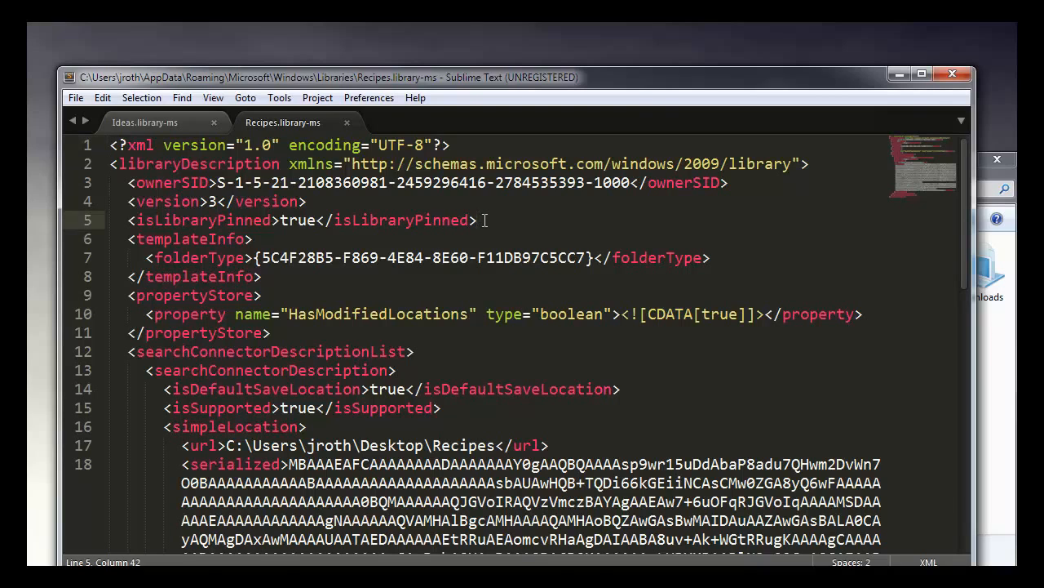
pyautogui.hotkey('ctrl', 'v')
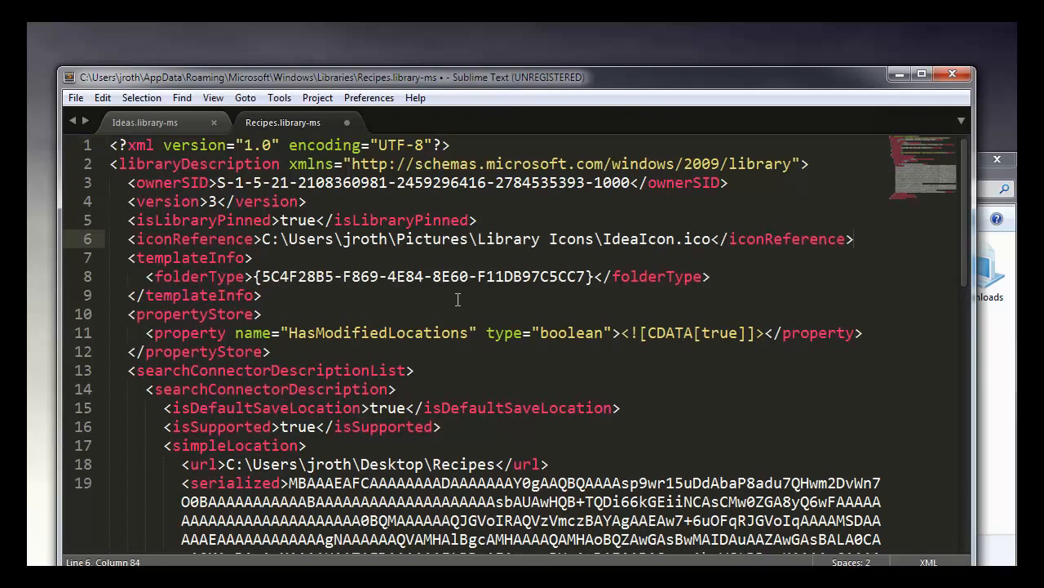
pyautogui.hotkey('ctrl', 's')
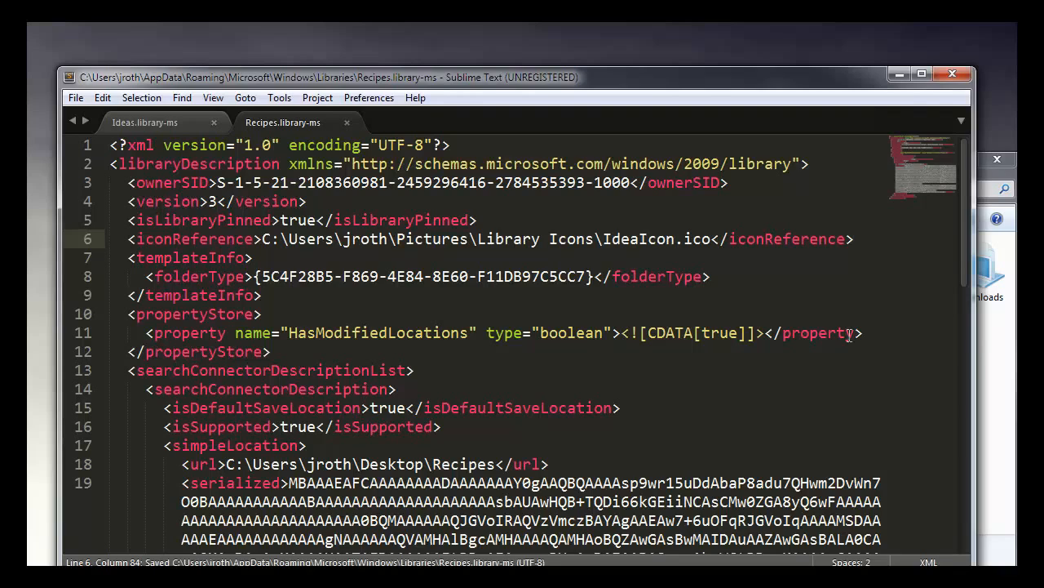
# Step: Check the Recipes icon in the AppData Libraries folder and reopen the Recipes library file with Sublime Text
pyautogui.click(983, 353)
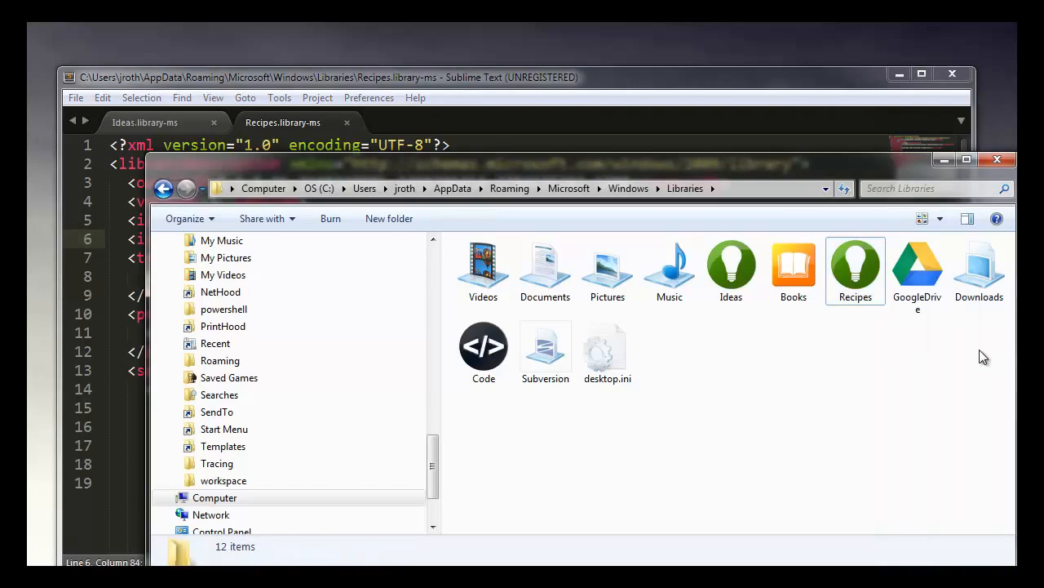
pyautogui.rightClick(854, 270)
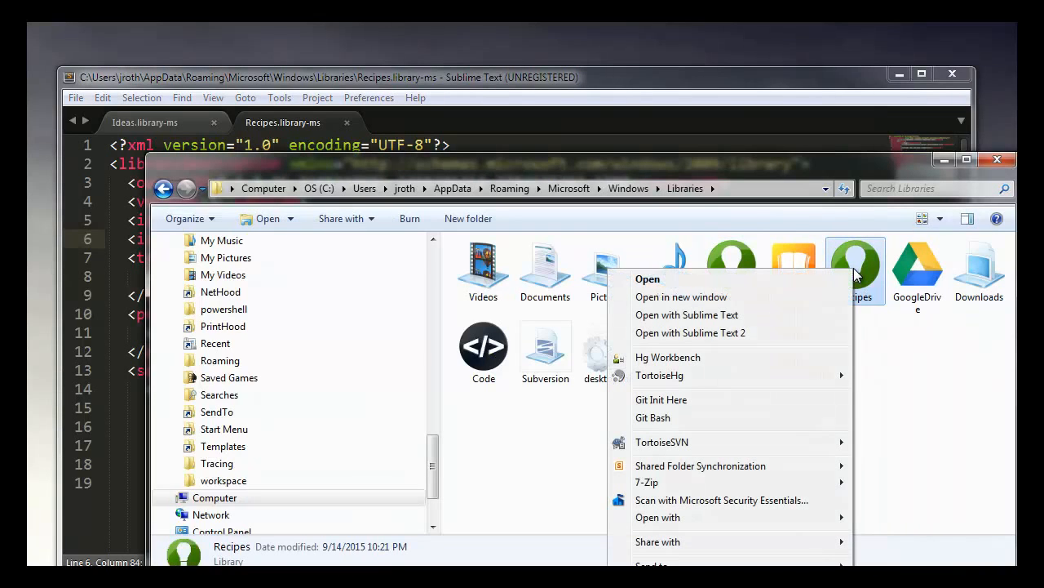
pyautogui.click(743, 182)
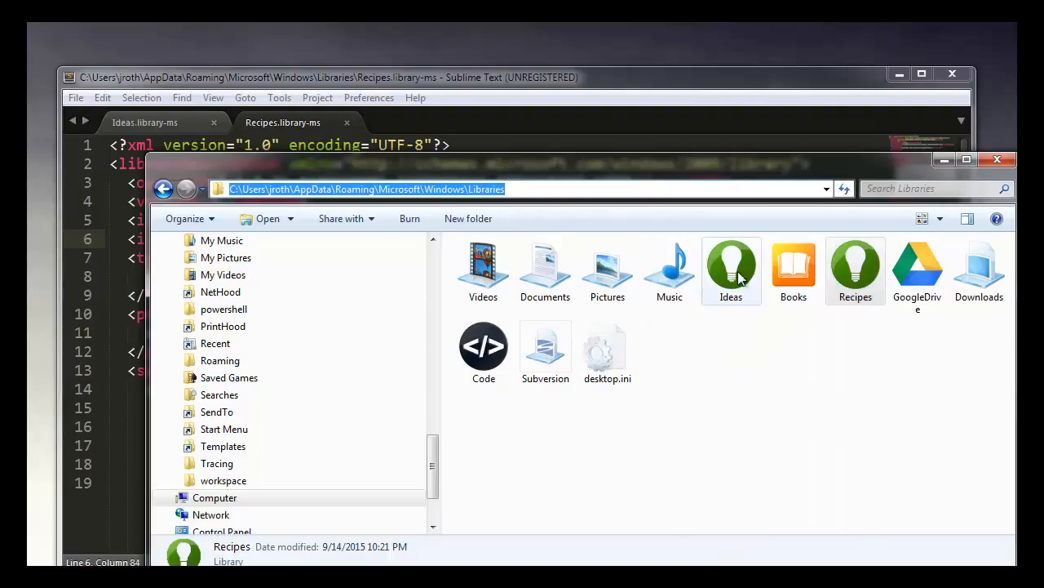
pyautogui.rightClick(856, 292)
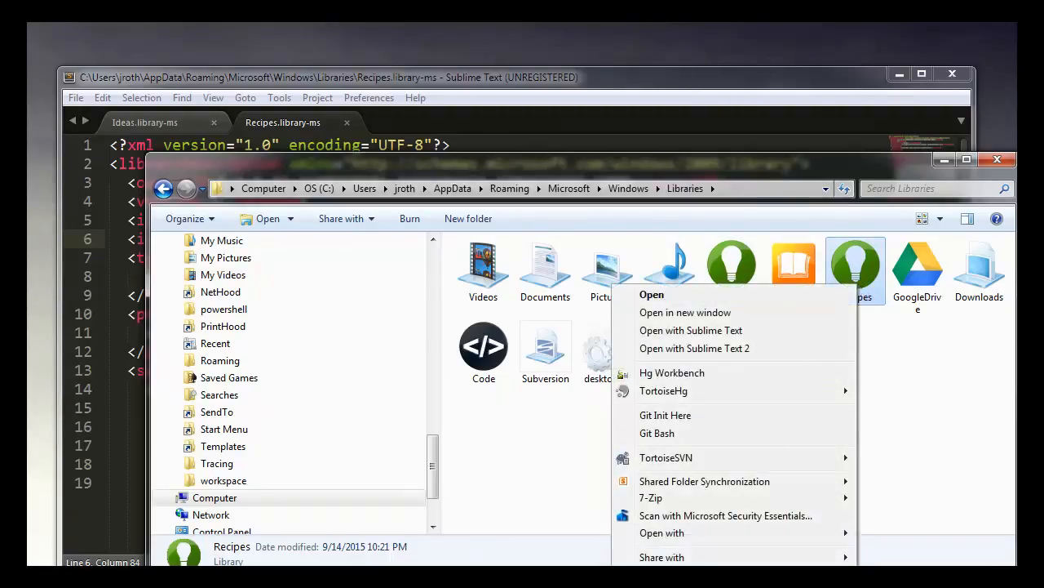
pyautogui.click(722, 331)
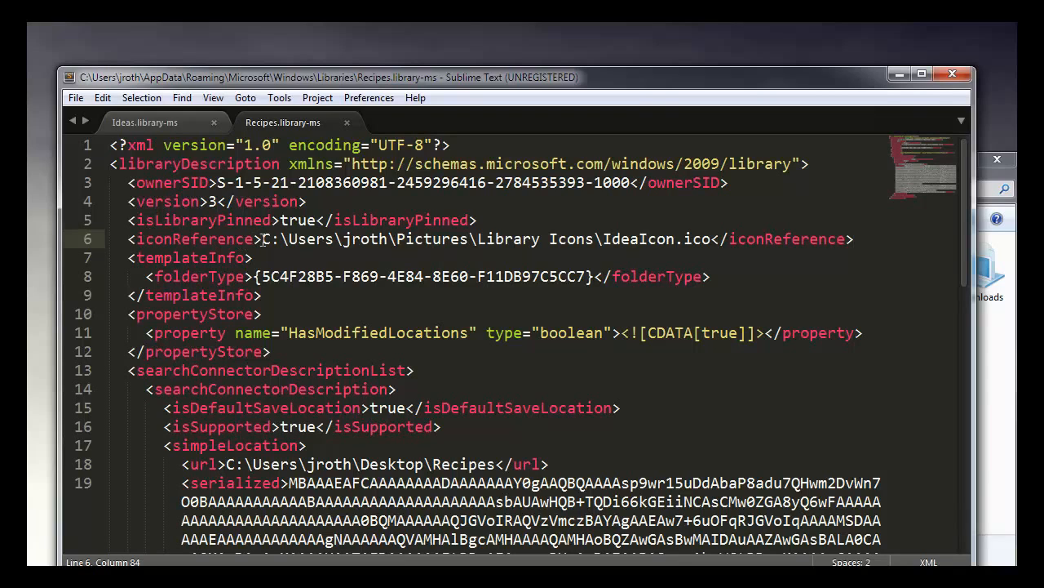
# Step: Select the icon path in the Recipes file's iconReference line, minimize the editor and bring the original Libraries window forward
pyautogui.moveTo(261, 239); pyautogui.dragTo(711, 239)
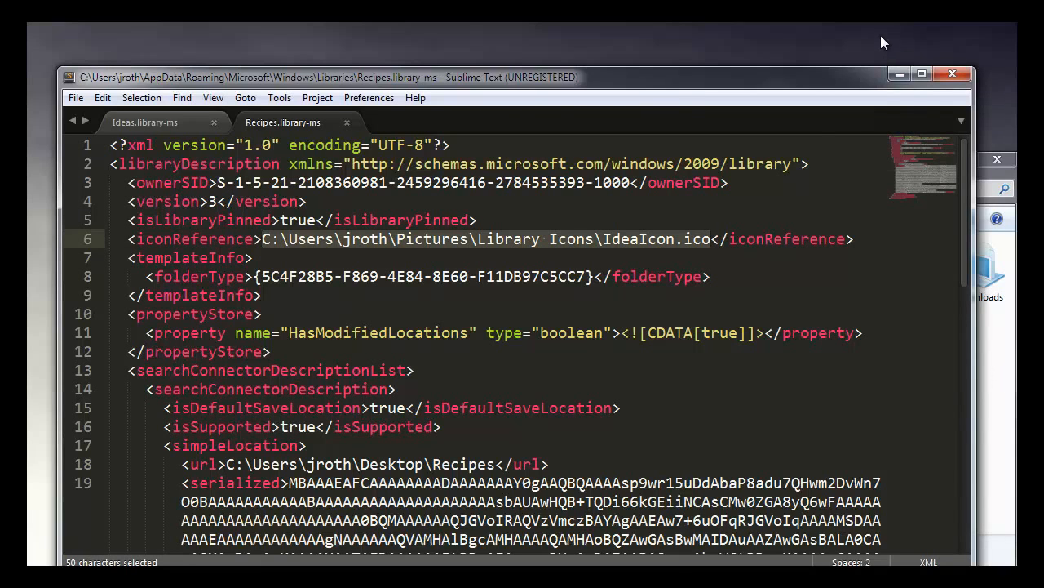
pyautogui.click(901, 75)
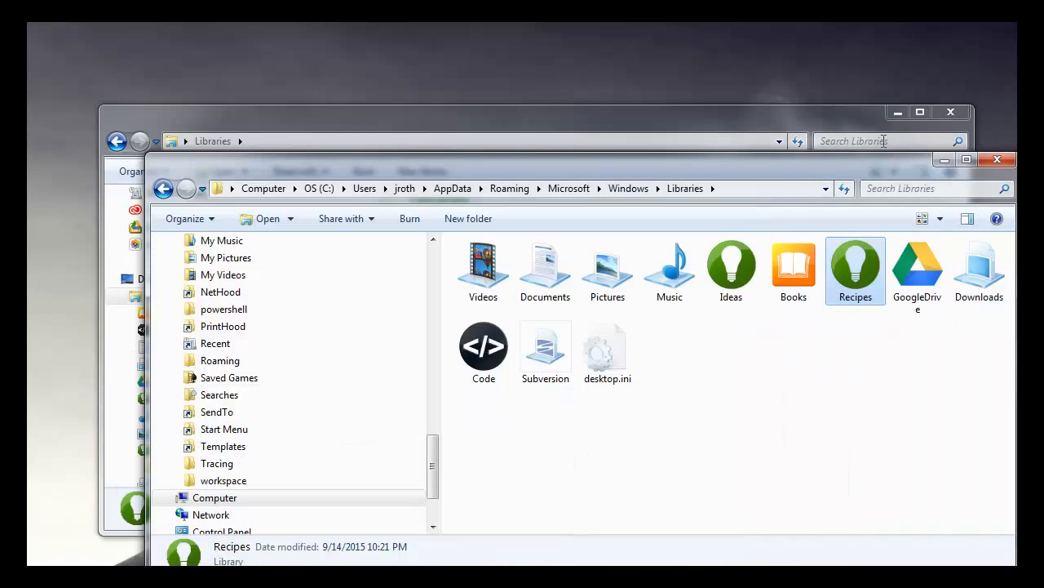
pyautogui.click(831, 121)
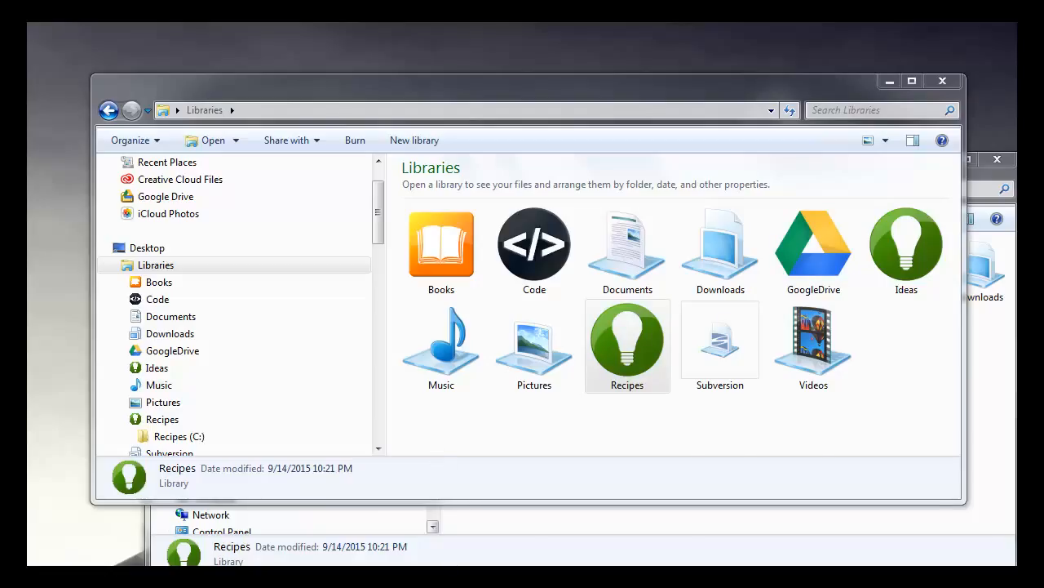
# Step: Switch to the Chrome window, move it up and enlarge it so it covers the Explorer windows
pyautogui.click(359, 578)
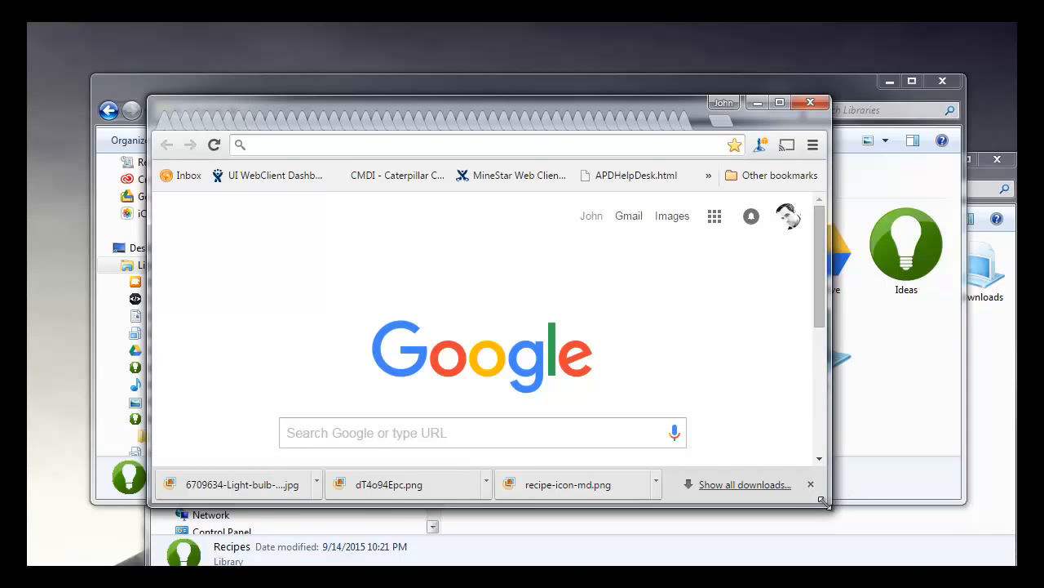
pyautogui.moveTo(829, 504); pyautogui.dragTo(962, 533)
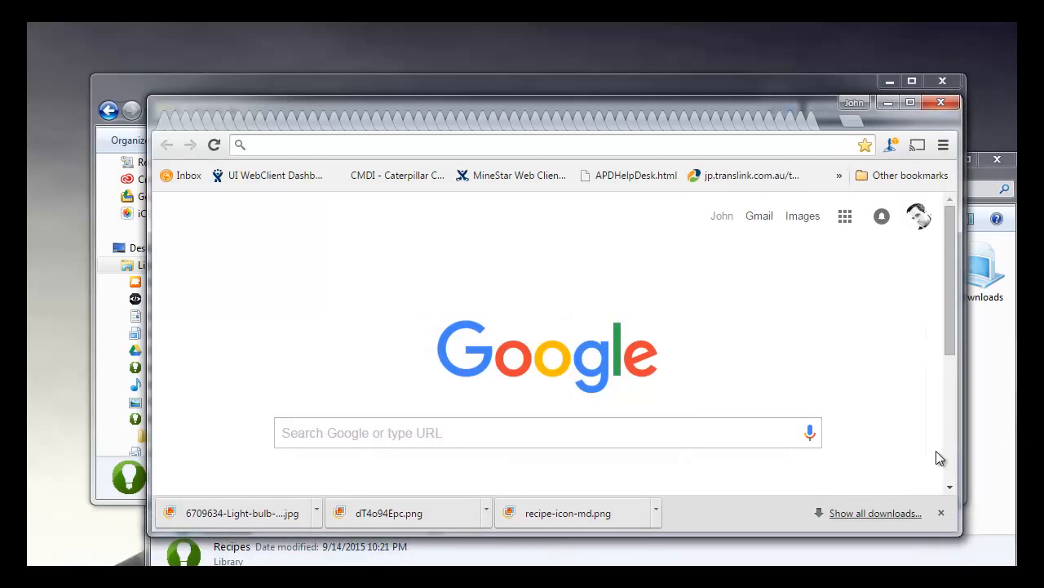
pyautogui.moveTo(710, 103); pyautogui.dragTo(632, 66)
pyautogui.moveTo(880, 492); pyautogui.dragTo(989, 542)
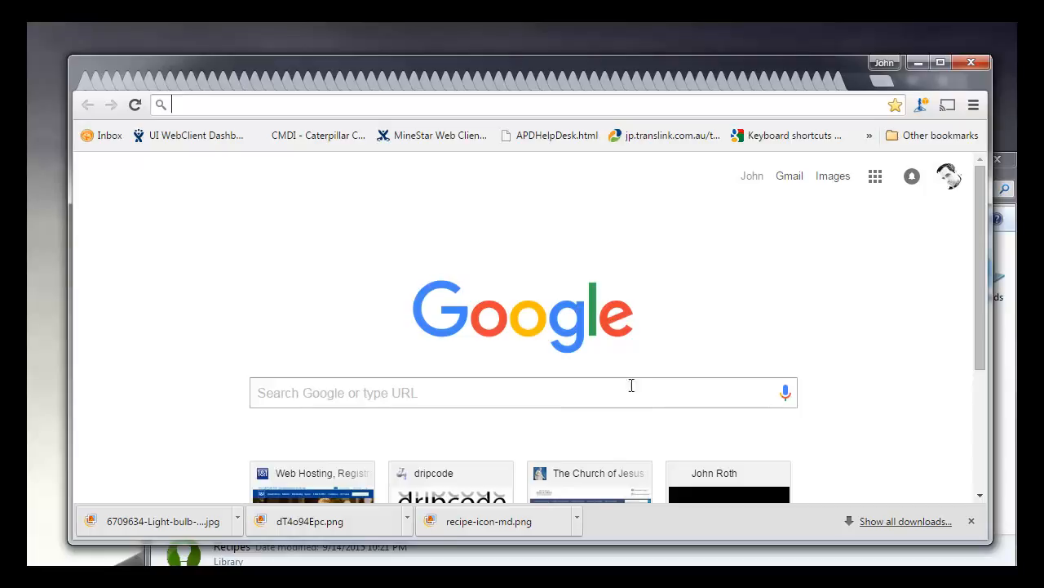
# Step: Search Google for "photoshop ico plugin" and open the "ICO (Windows Icon) file format plugin for Photoshop" result
pyautogui.click(546, 393)
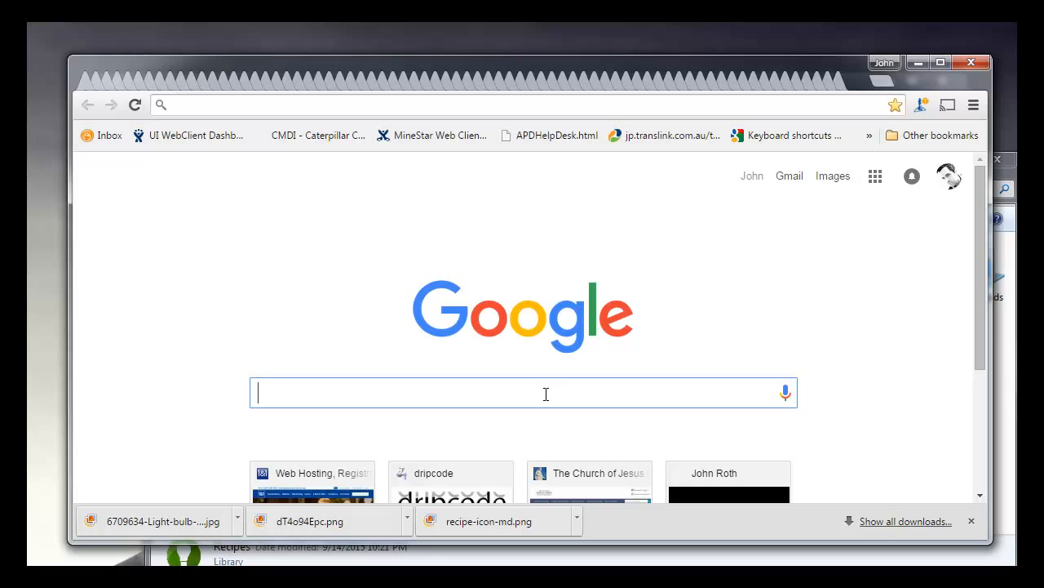
pyautogui.write('photoshot')
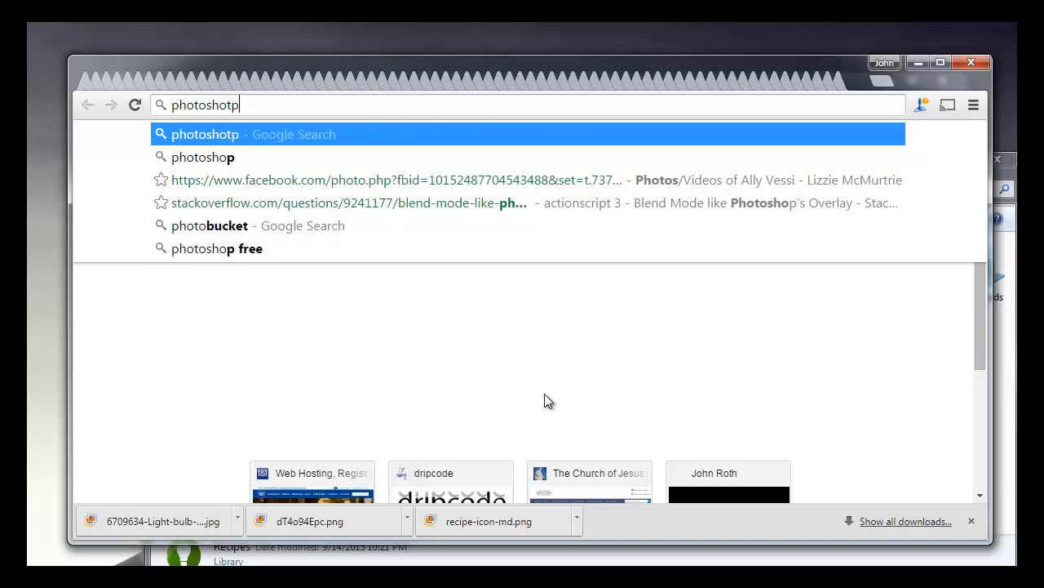
pyautogui.press('BackSpace')
pyautogui.write('p ic')
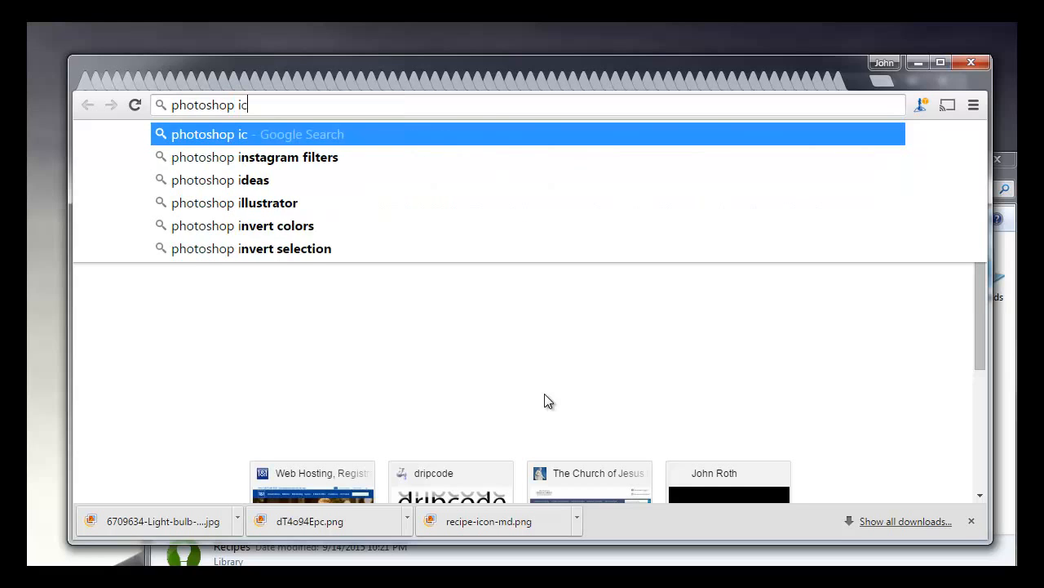
pyautogui.write('o p')
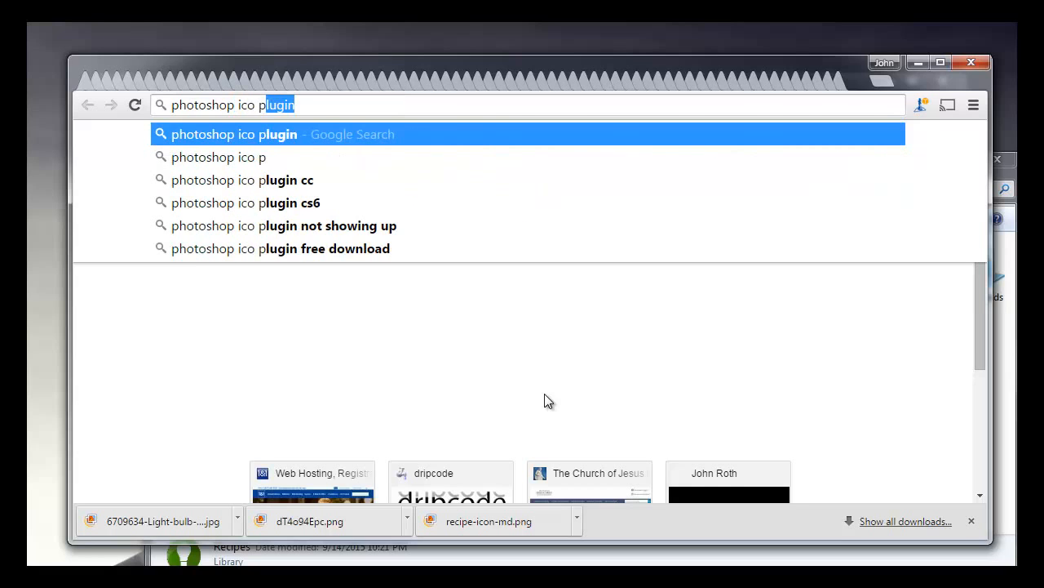
pyautogui.press('Return')
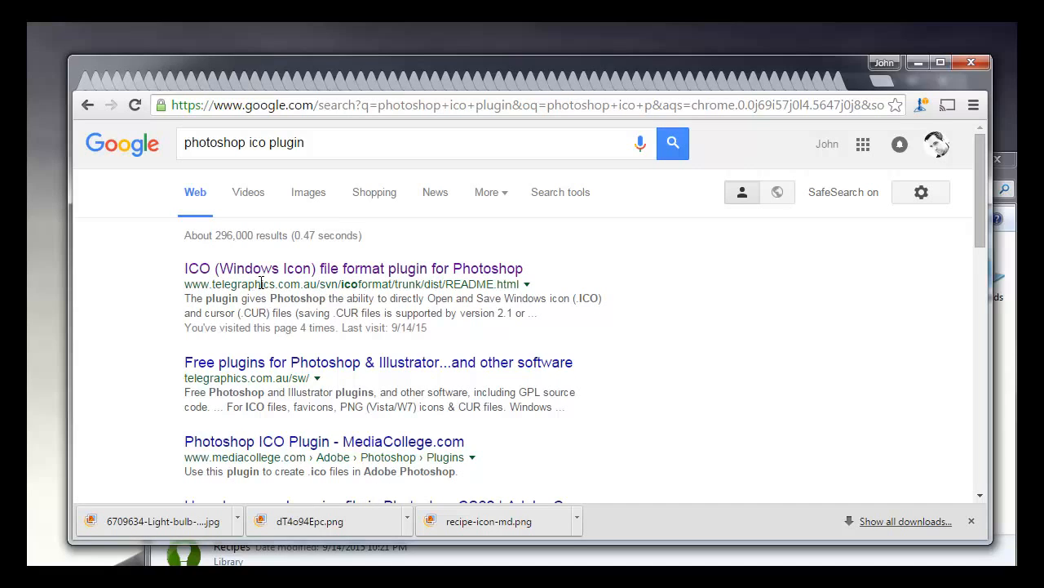
pyautogui.click(325, 274)
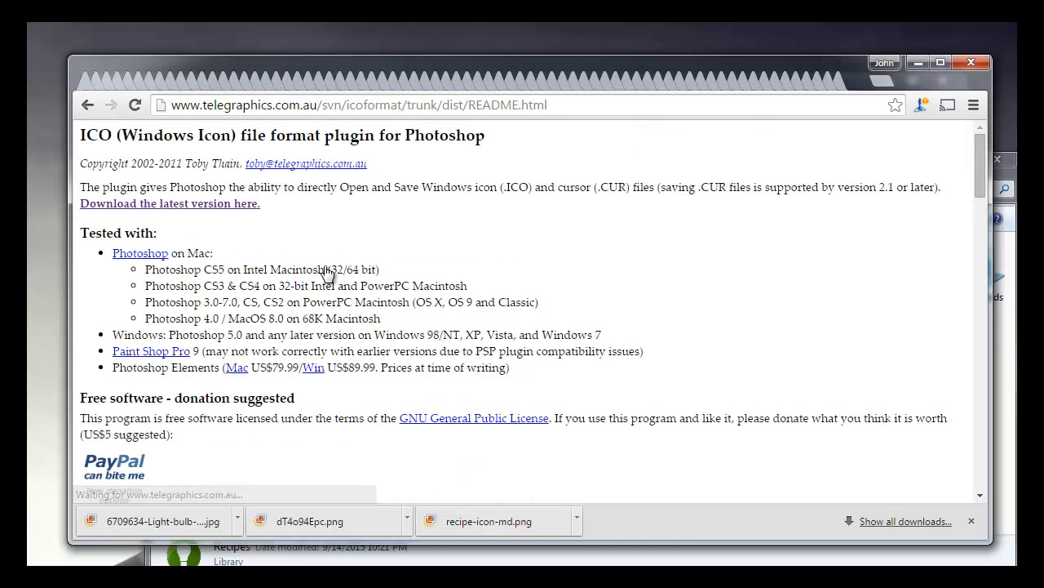
# Step: Examine the ICO plugin's README page for its installation instructions, features and further references
pyautogui.scroll(-4, 326, 273)
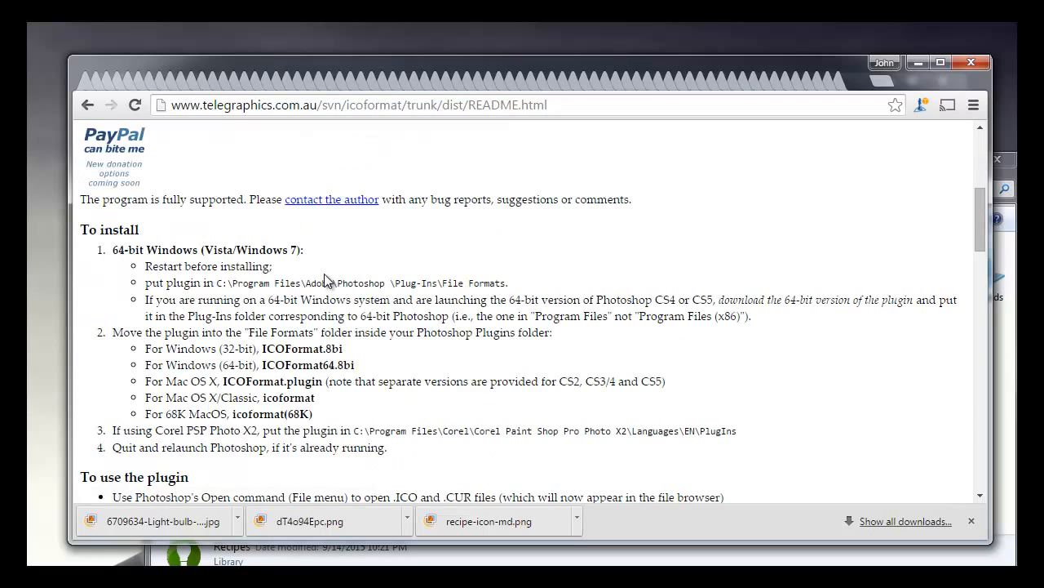
pyautogui.scroll(4, 348, 249)
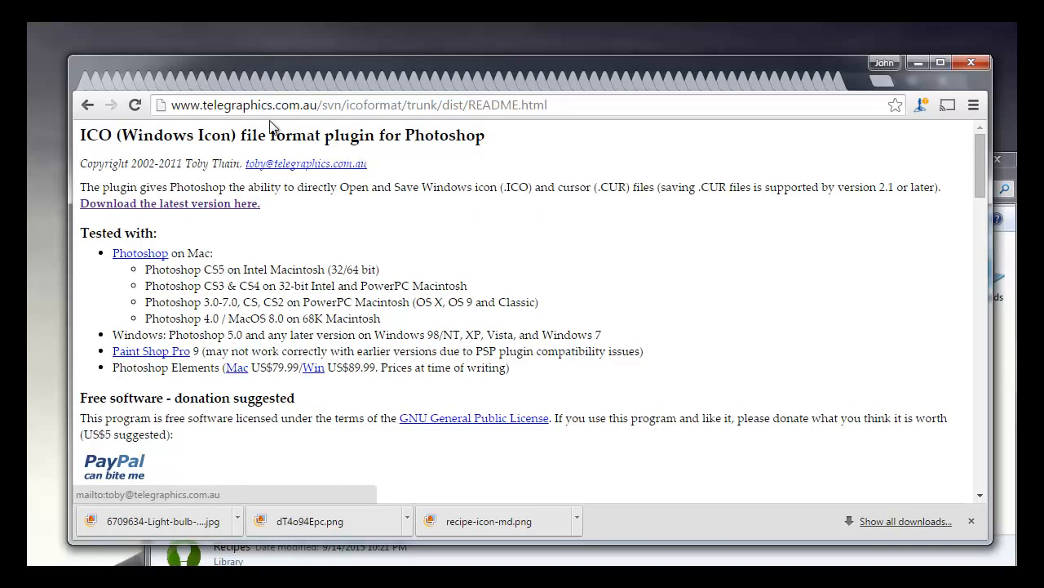
pyautogui.scroll(-1, 302, 261)
pyautogui.scroll(-4, 302, 261)
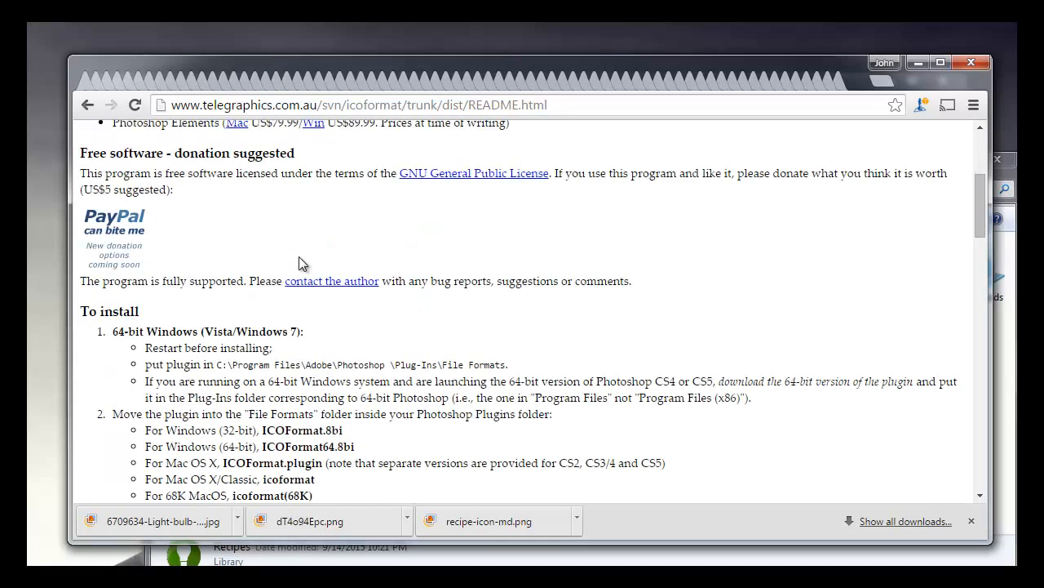
pyautogui.scroll(-8, 313, 228)
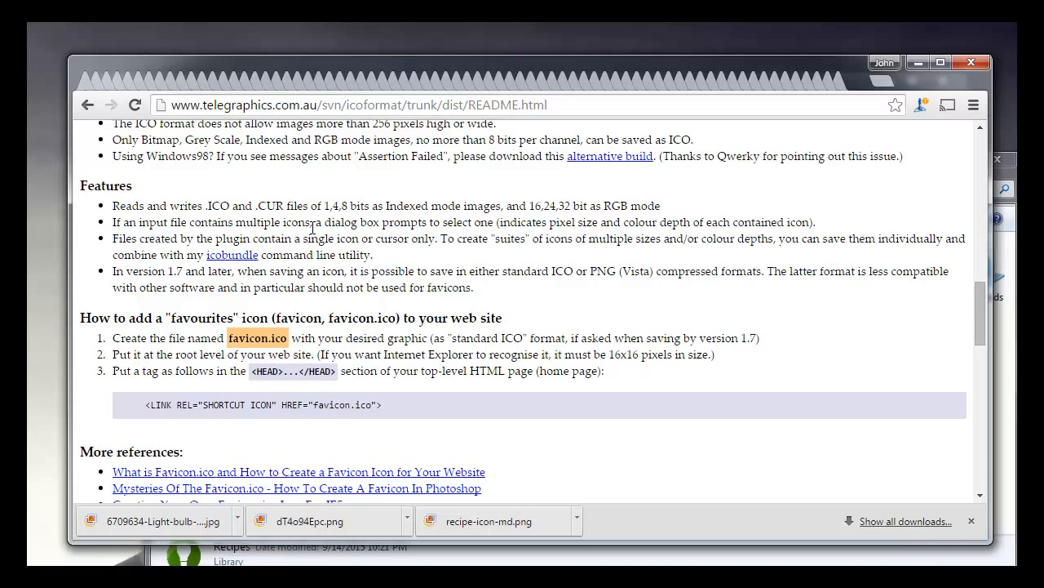
pyautogui.scroll(-3, 284, 252)
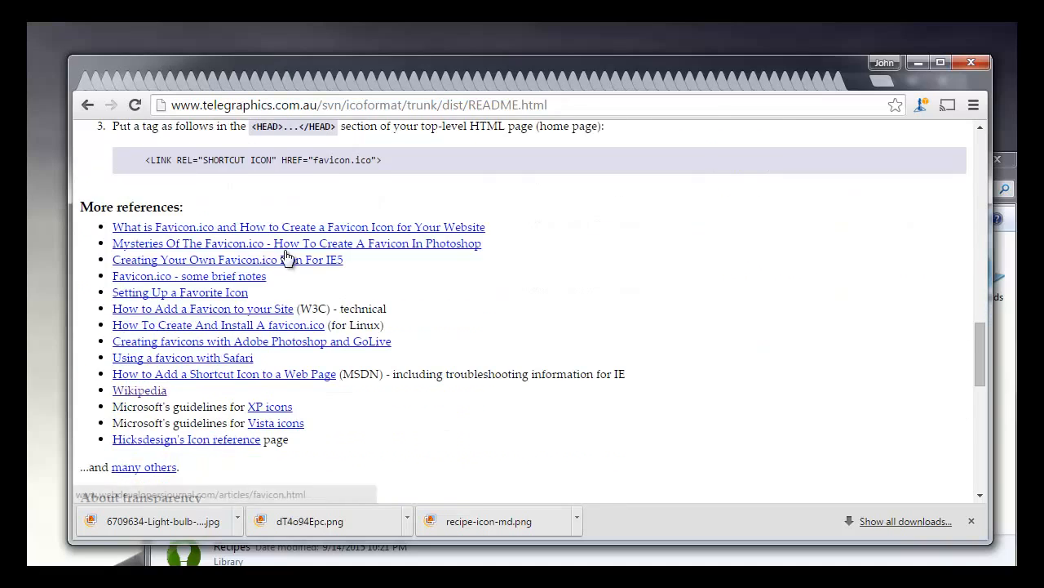
pyautogui.click(285, 268)
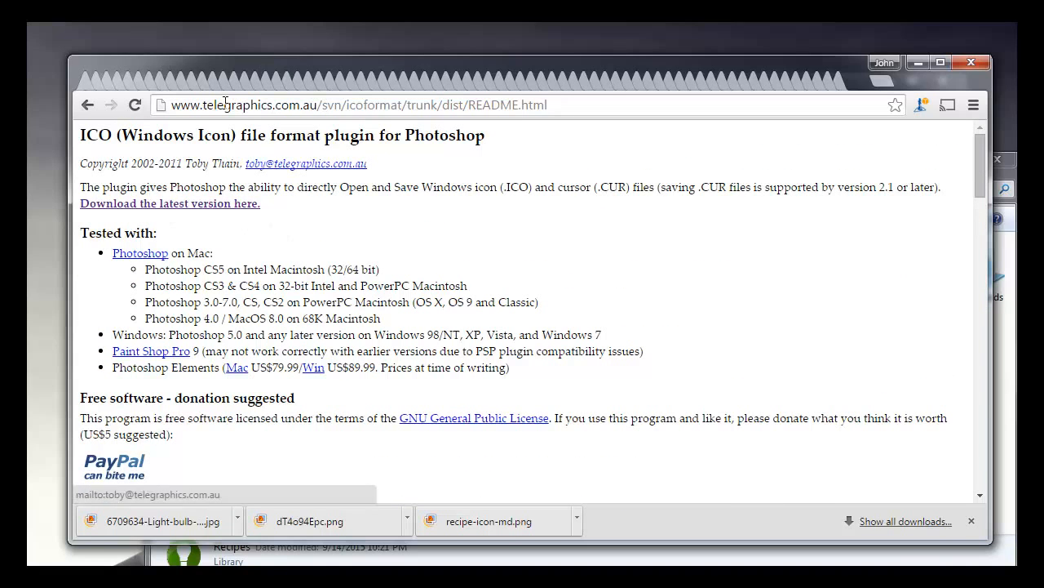
# Step: Open the plugin's latest-version download page and find the Windows downloads under ICO (Windows Icon) Format
pyautogui.click(140, 208)
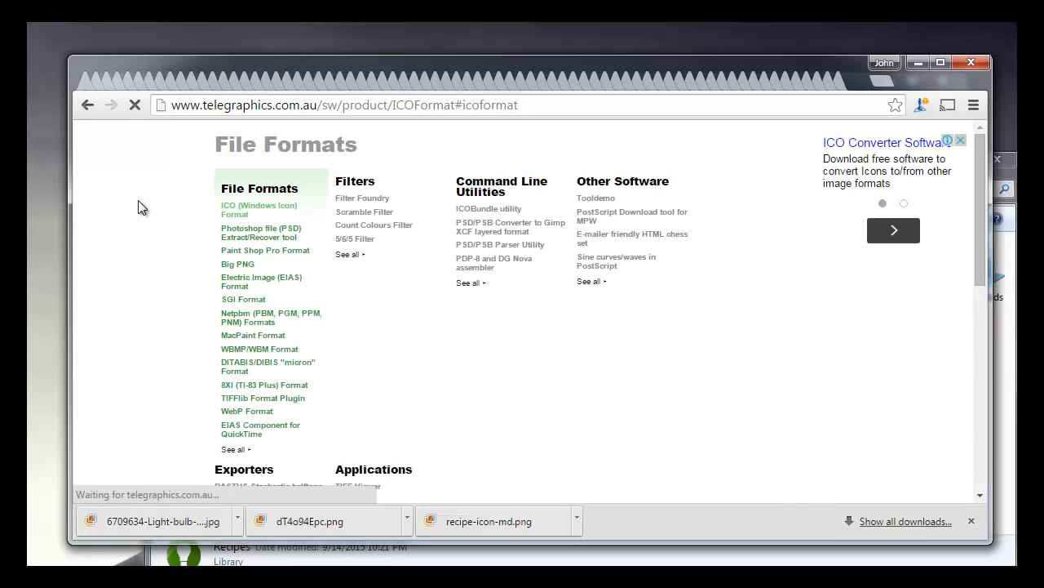
pyautogui.scroll(2, 318, 224)
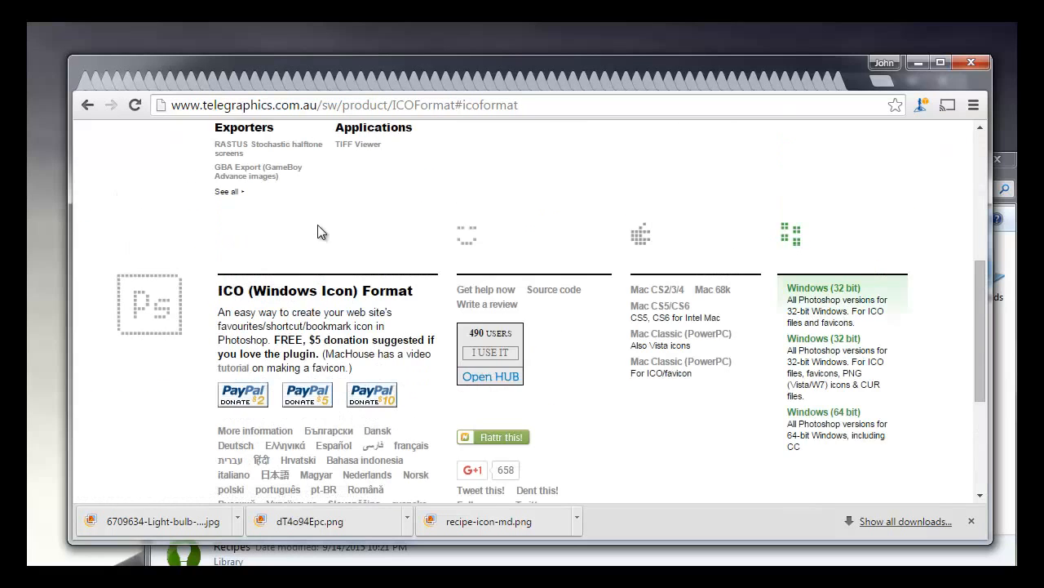
pyautogui.scroll(-1, 459, 328)
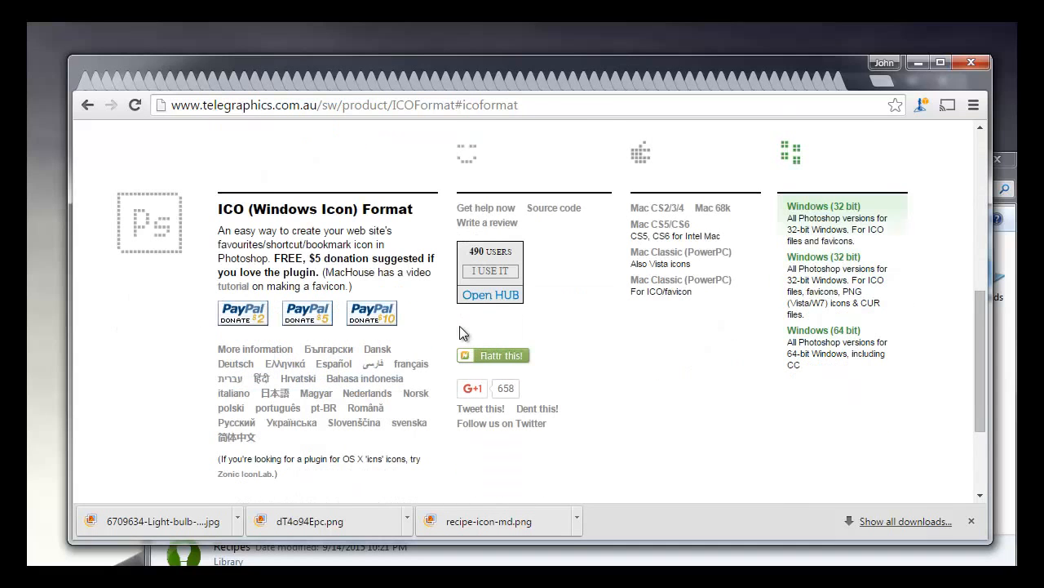
# Step: Download the Windows (64 bit) version of the ICO format plugin and open the downloaded ICOFormat-2.1f1-win64.zip
pyautogui.scroll(-2, 602, 353)
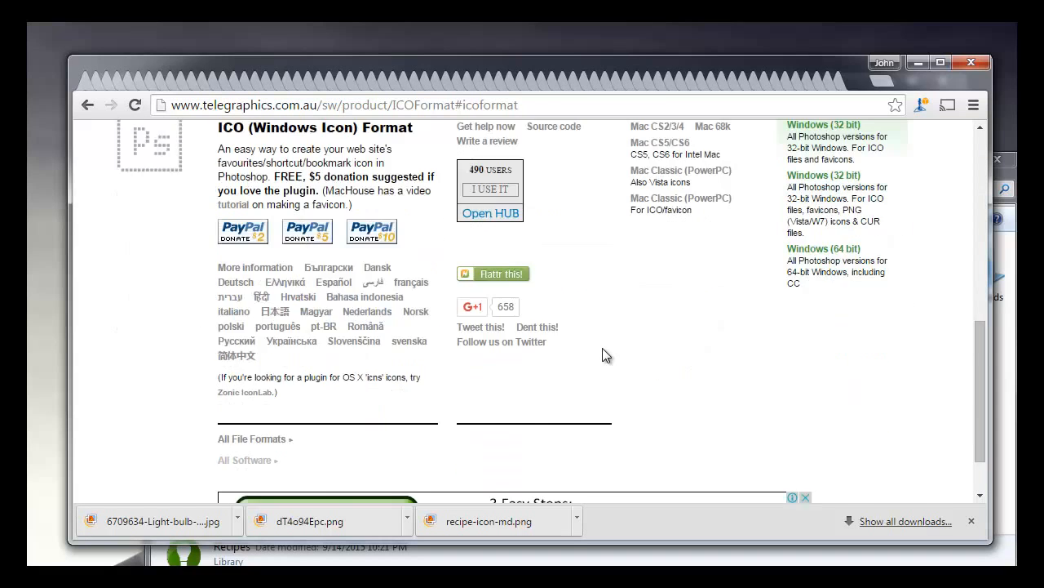
pyautogui.scroll(10, 612, 348)
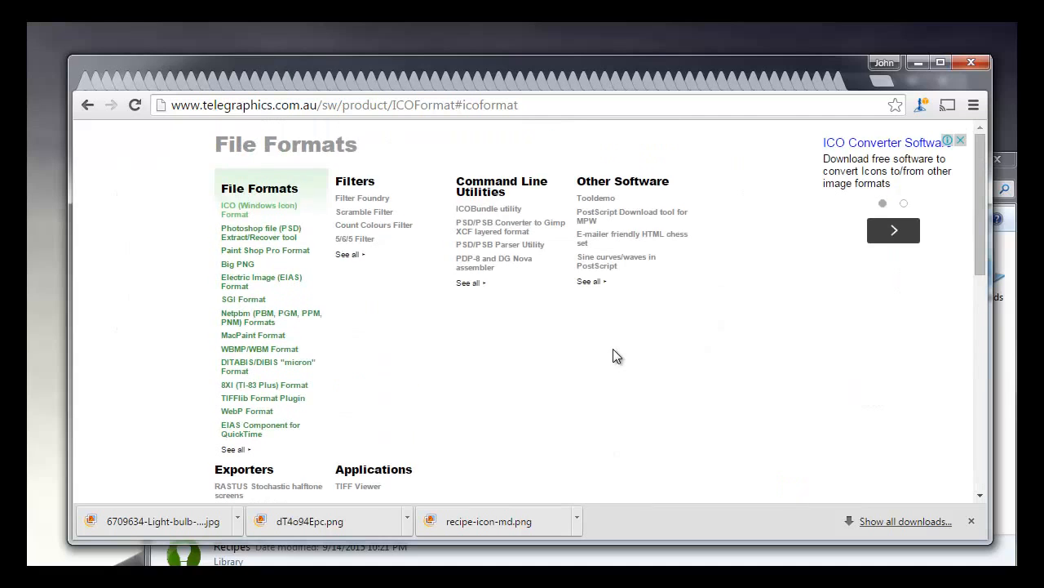
pyautogui.scroll(-5, 612, 350)
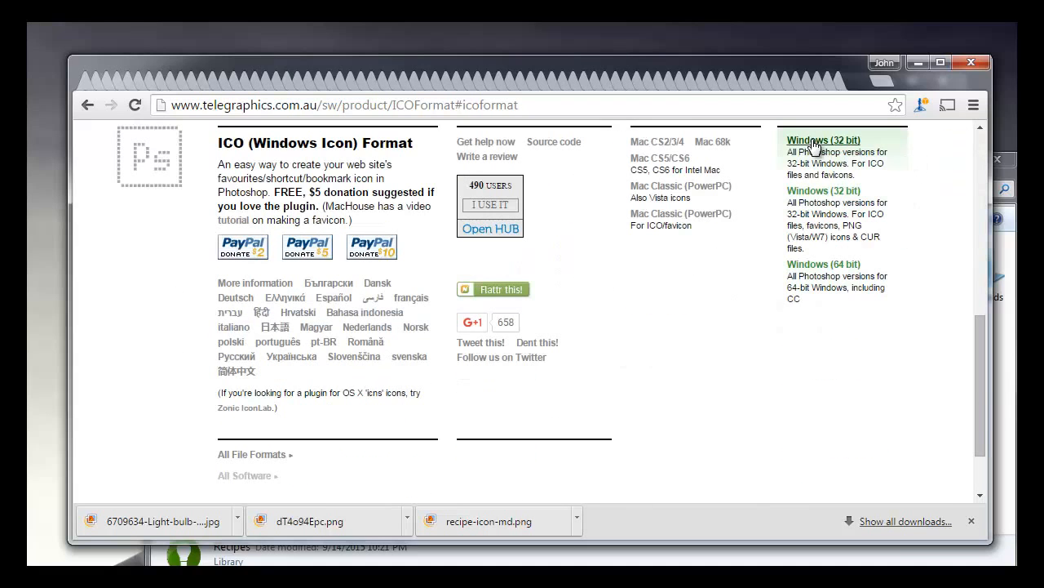
pyautogui.click(814, 269)
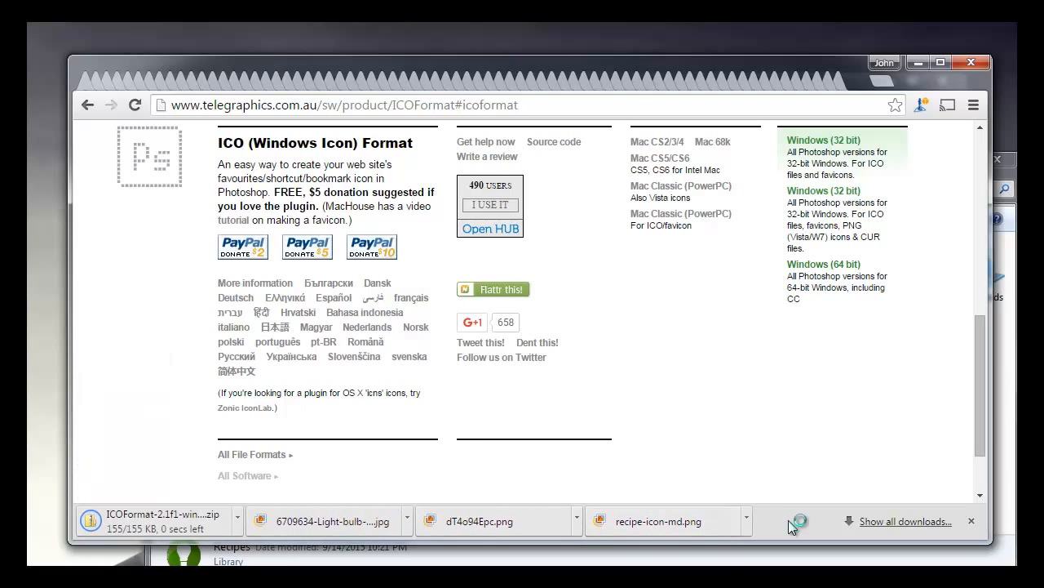
pyautogui.click(160, 526)
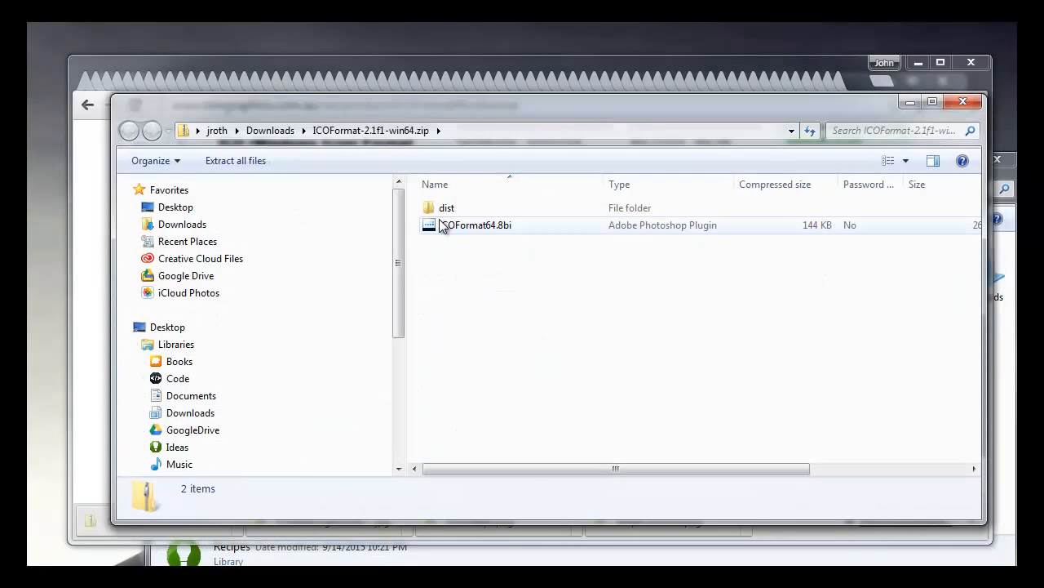
# Step: Copy the ICOFormat64.8bi plugin file from the ZIP archive
pyautogui.click(447, 227)
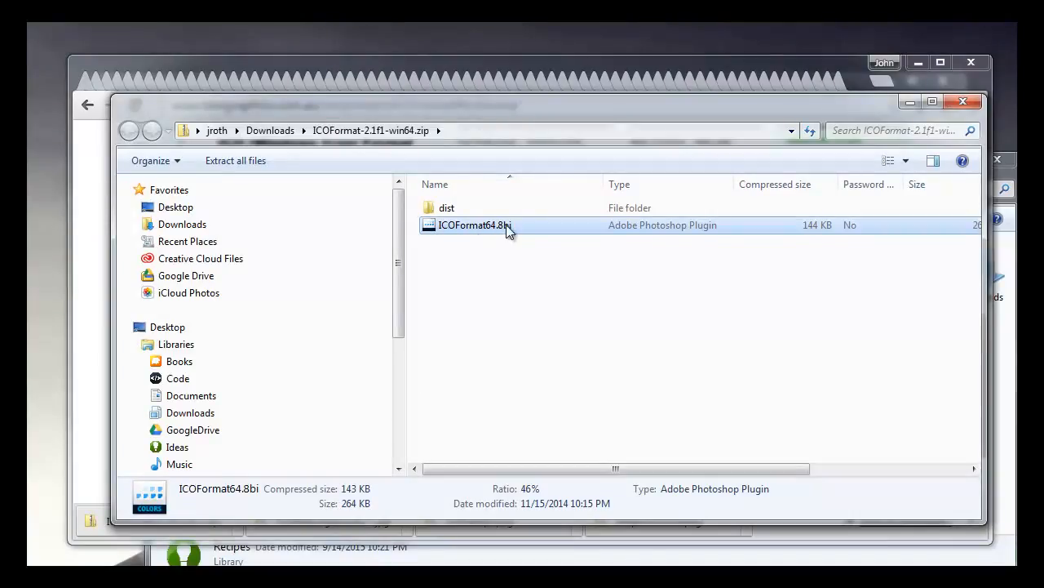
pyautogui.rightClick(458, 228)
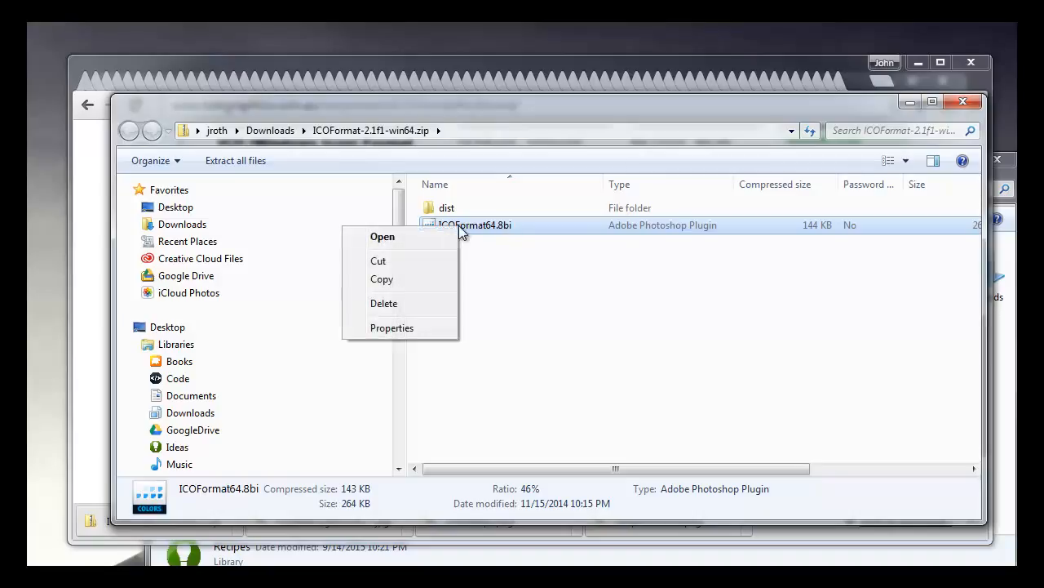
pyautogui.click(421, 279)
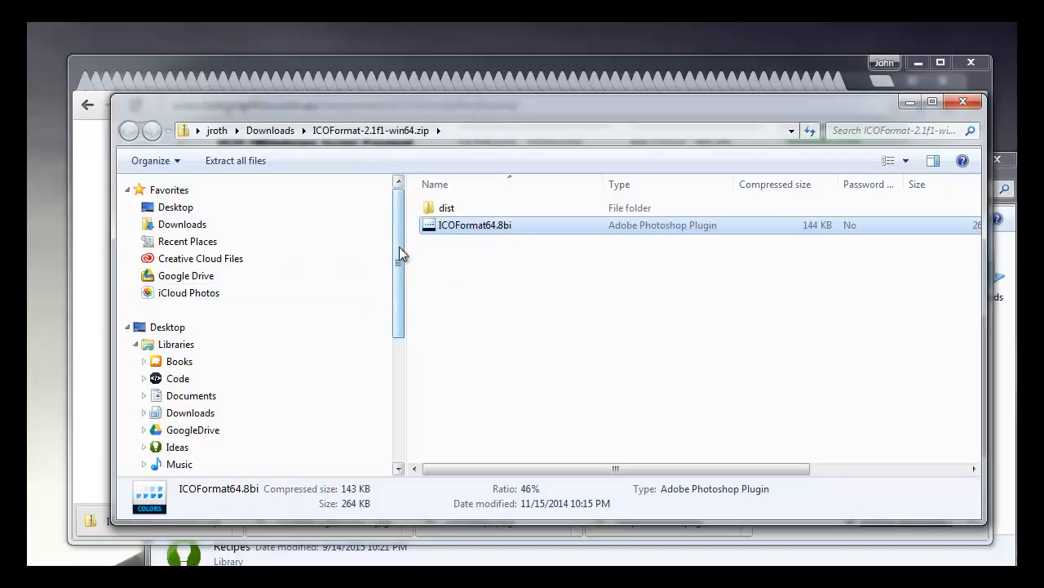
# Step: Browse to the Program Files folder on the OS (C:) drive
pyautogui.moveTo(399, 260); pyautogui.dragTo(400, 269)
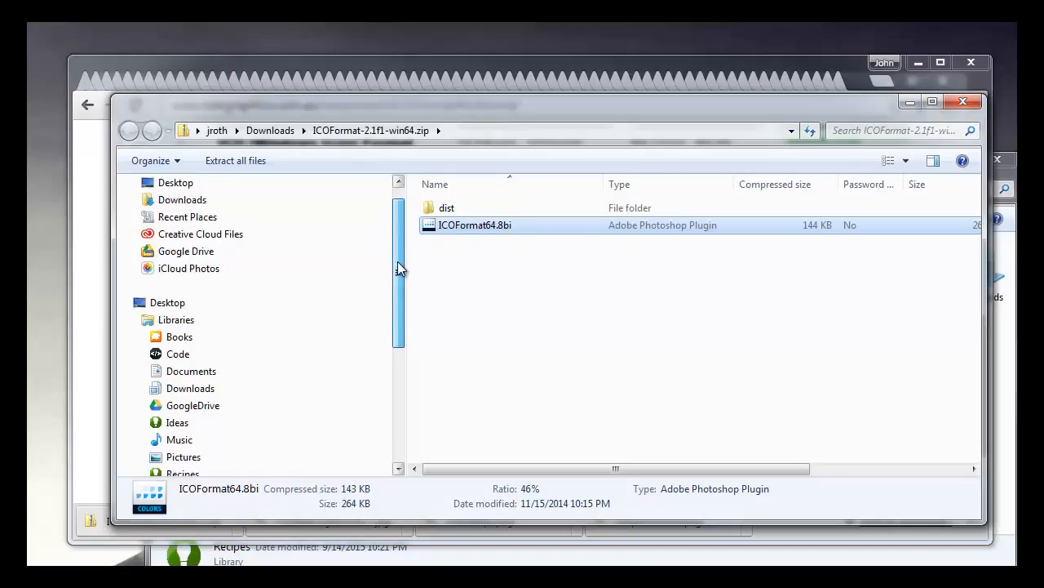
pyautogui.moveTo(397, 261); pyautogui.dragTo(400, 252)
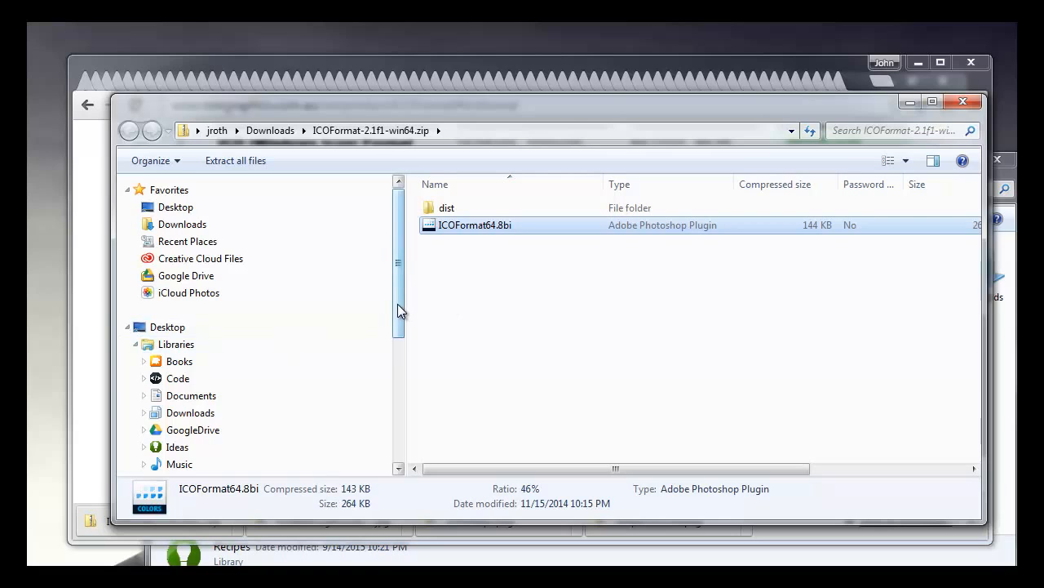
pyautogui.moveTo(397, 304); pyautogui.dragTo(399, 414)
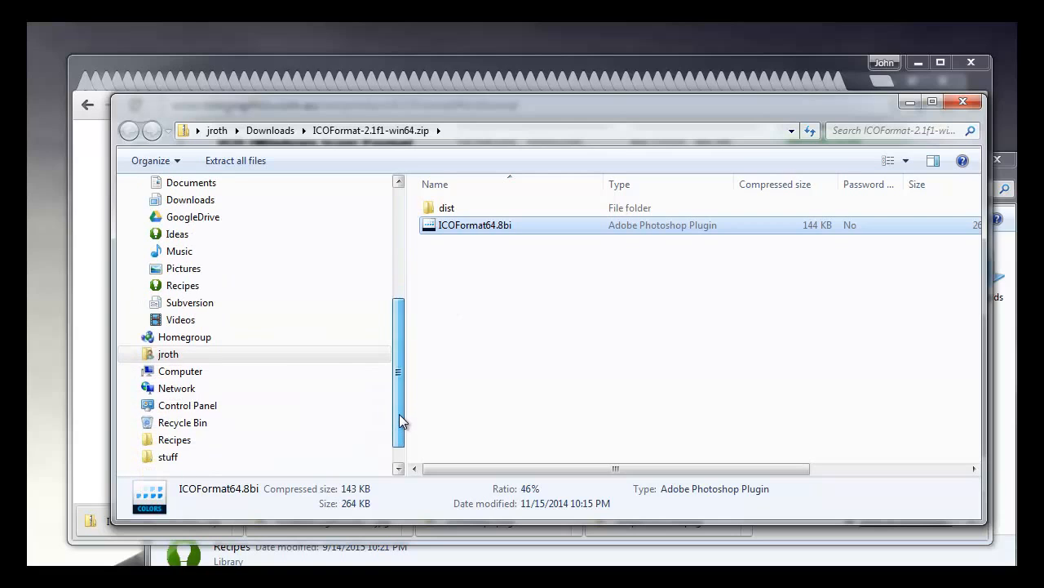
pyautogui.click(135, 370)
pyautogui.click(158, 375)
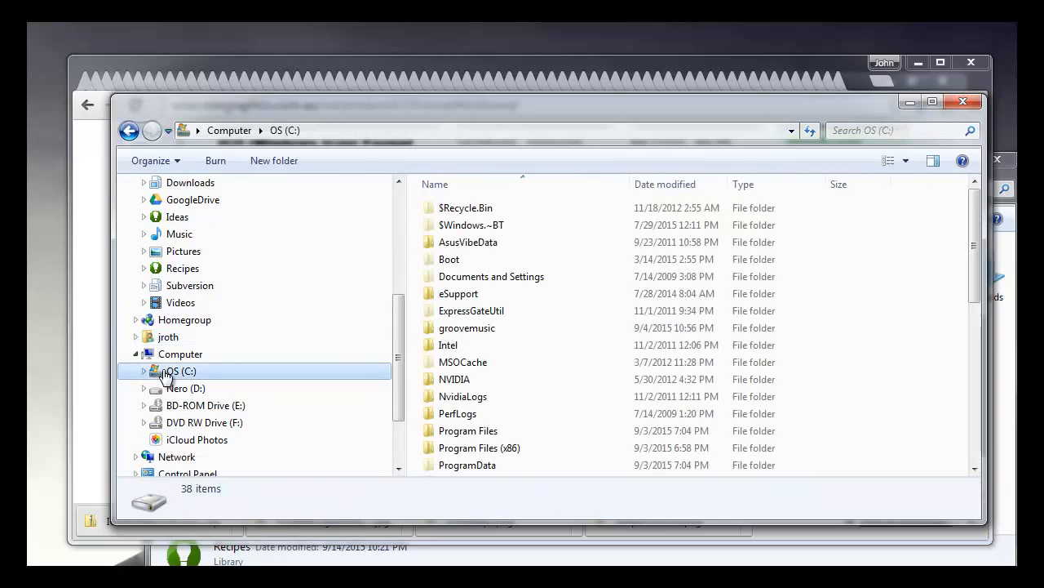
pyautogui.click(476, 311)
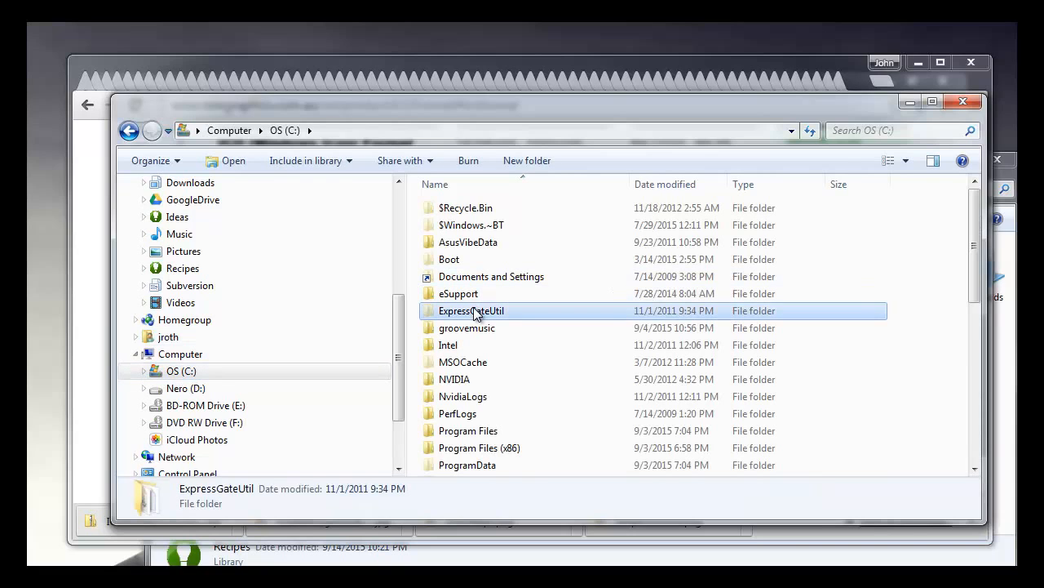
pyautogui.write('pr')
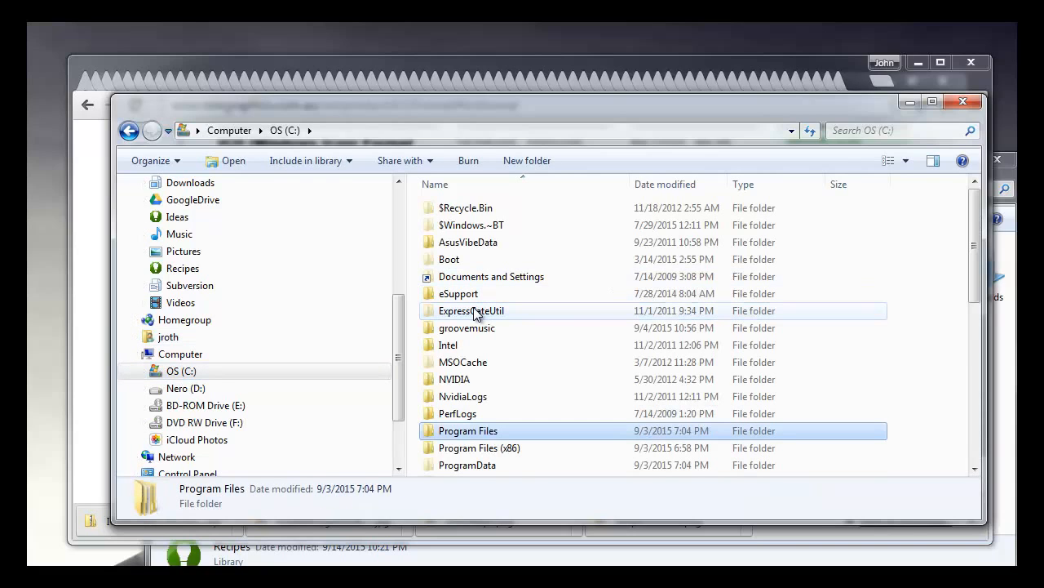
pyautogui.press('Return')
# Step: Open the Adobe folder and go into its Adobe Photoshop CC 2015 subfolder
pyautogui.click(475, 311)
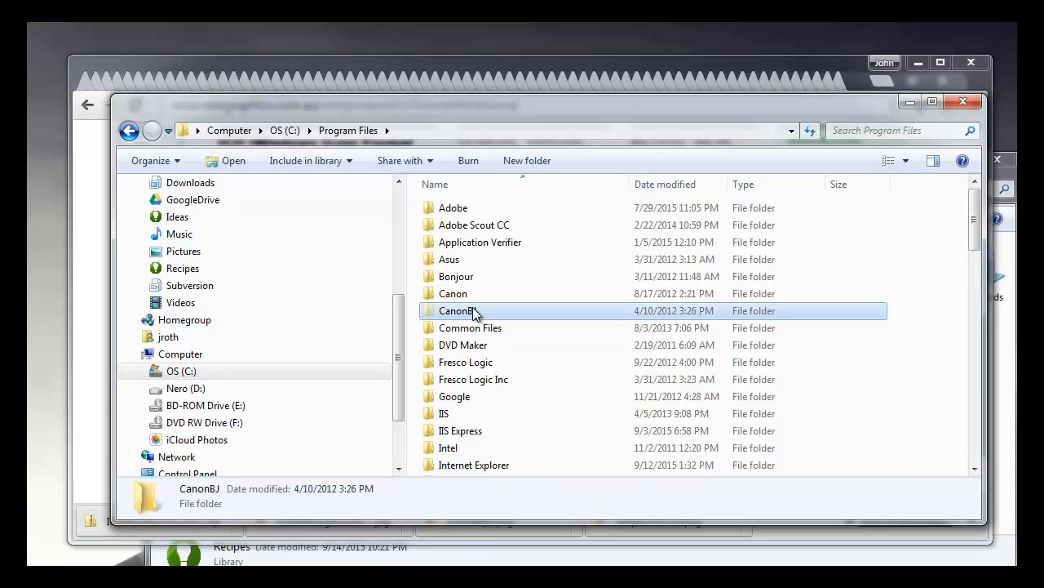
pyautogui.click(451, 211)
pyautogui.doubleClick(452, 211)
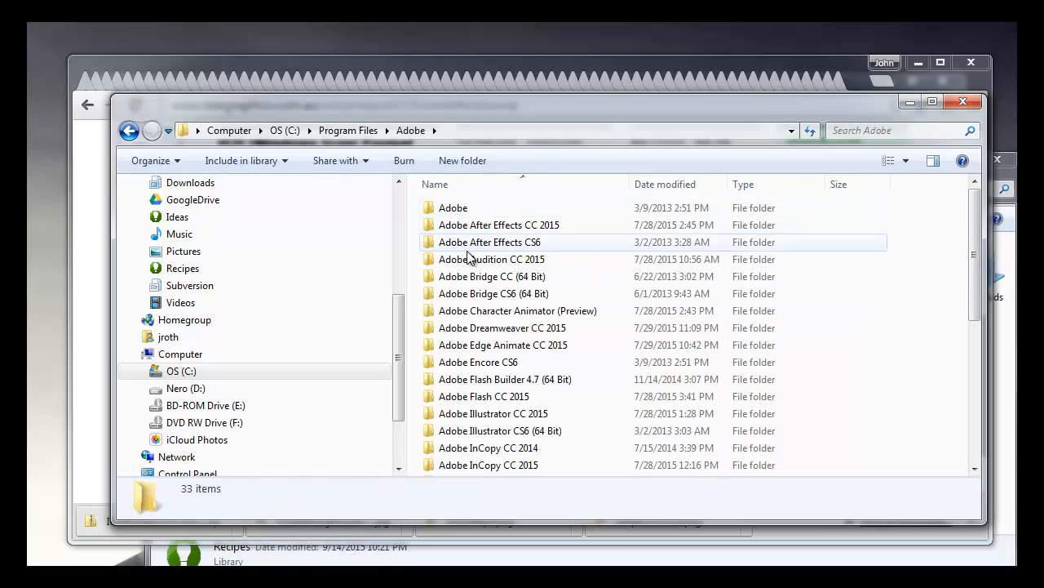
pyautogui.click(479, 331)
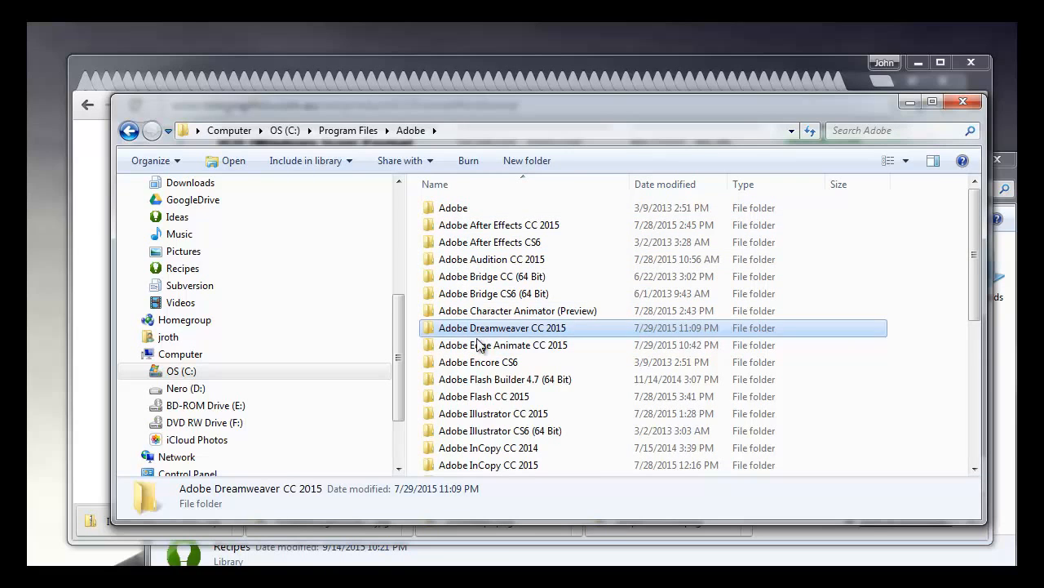
pyautogui.scroll(-3, 475, 345)
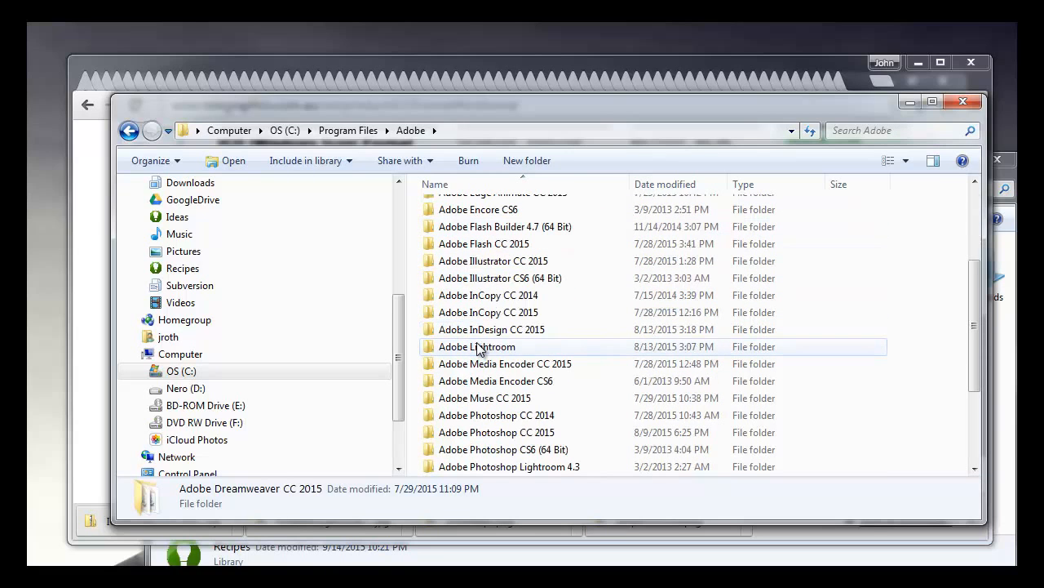
pyautogui.doubleClick(495, 433)
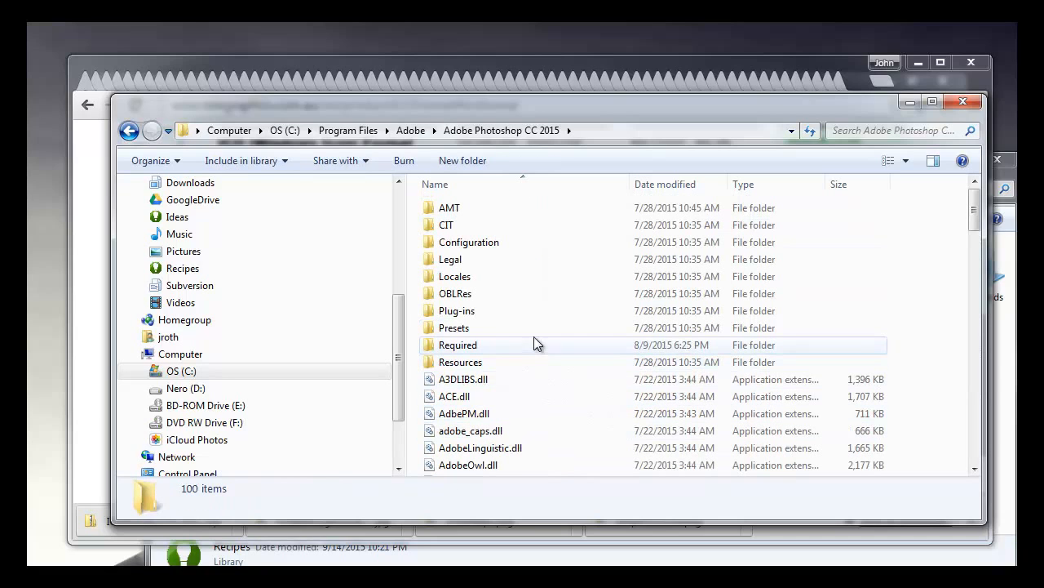
pyautogui.moveTo(480, 311)
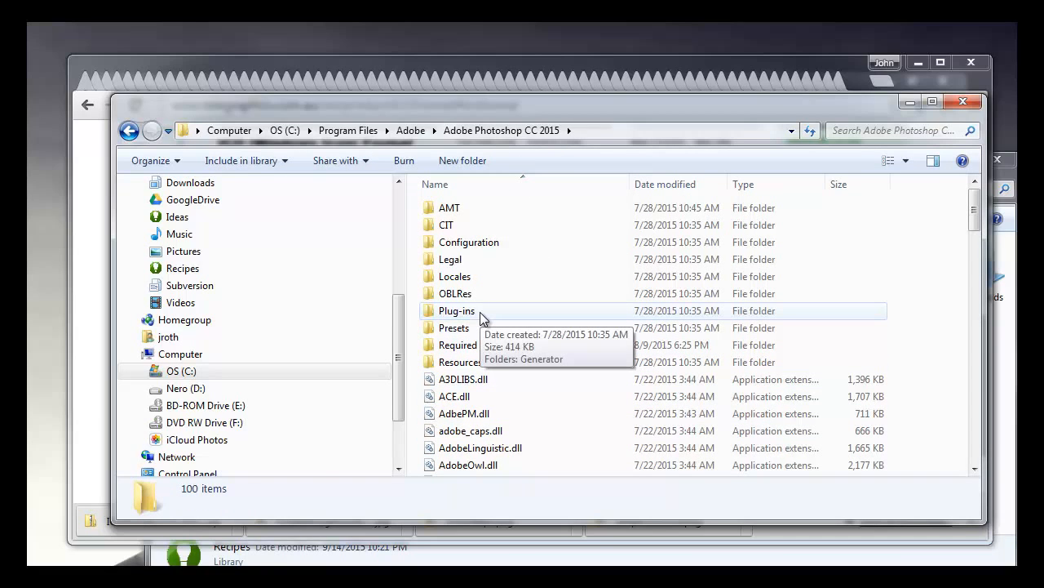
pyautogui.doubleClick(480, 312)
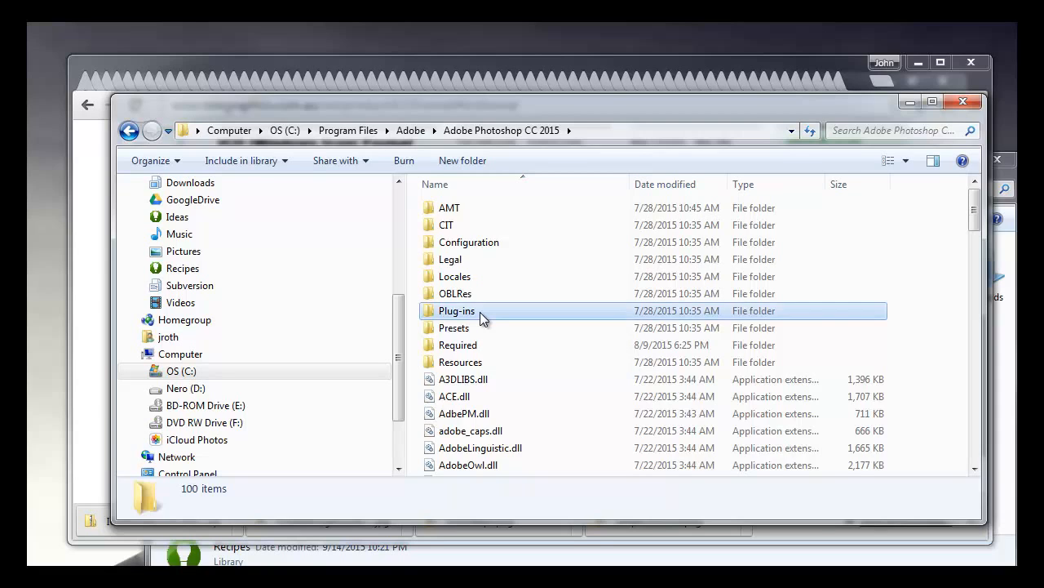
pyautogui.click(131, 131)
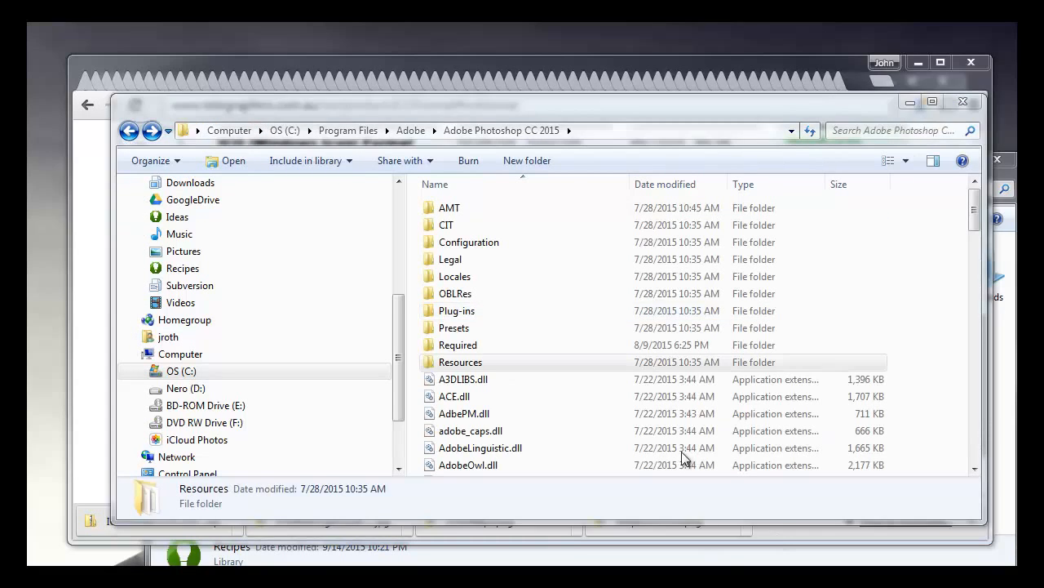
pyautogui.click(461, 360)
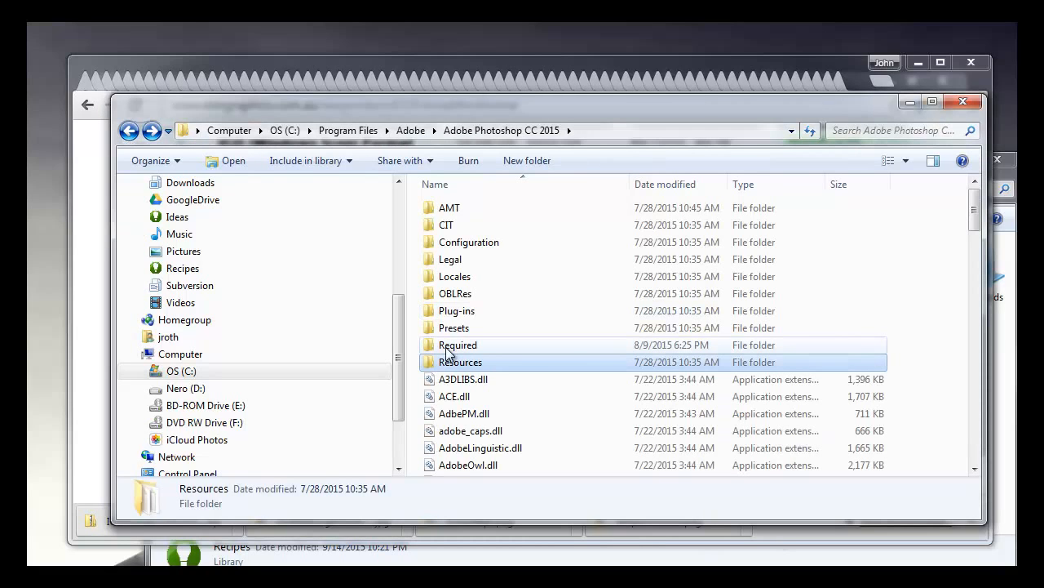
# Step: Go to the File Formats folder under Required and Plug-Ins, and select the ICOFormat64.8bi plugin file
pyautogui.doubleClick(449, 348)
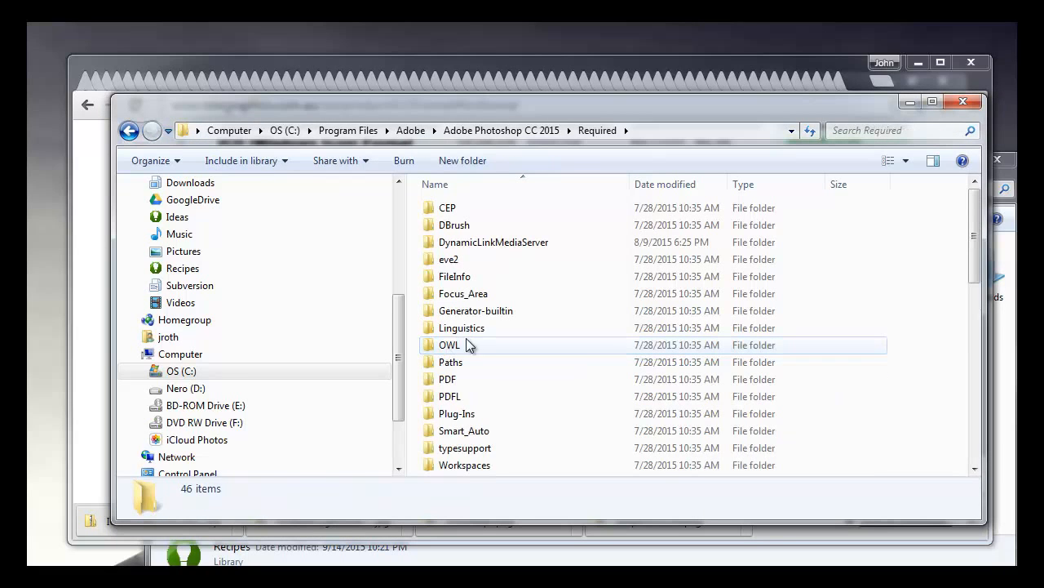
pyautogui.doubleClick(467, 413)
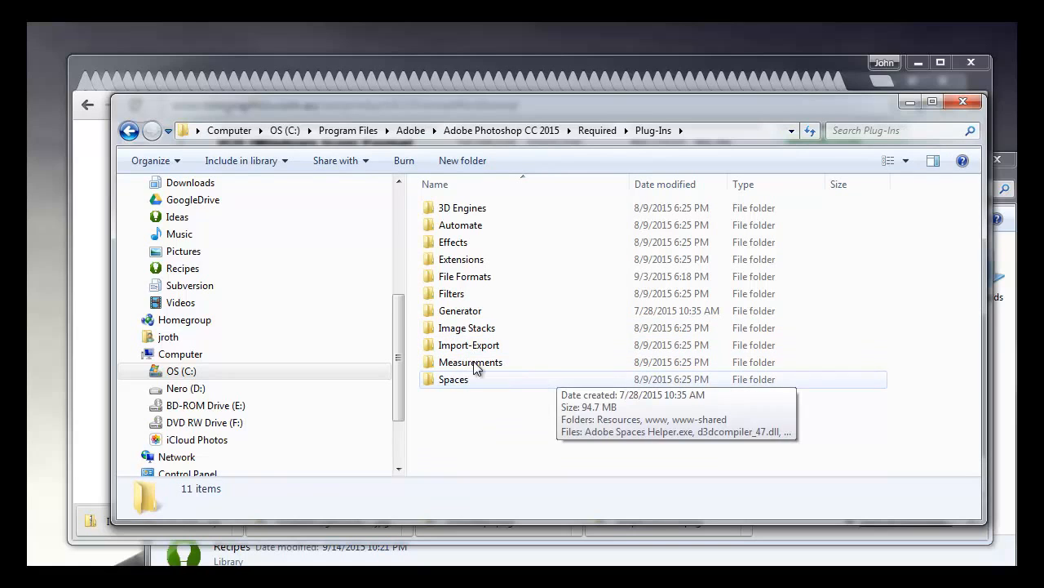
pyautogui.doubleClick(473, 277)
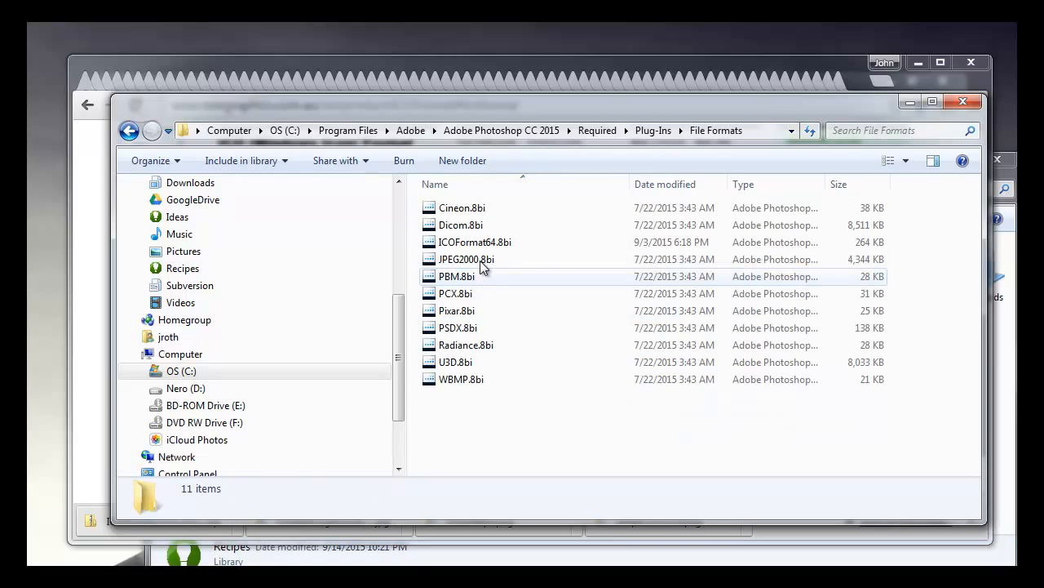
pyautogui.click(461, 245)
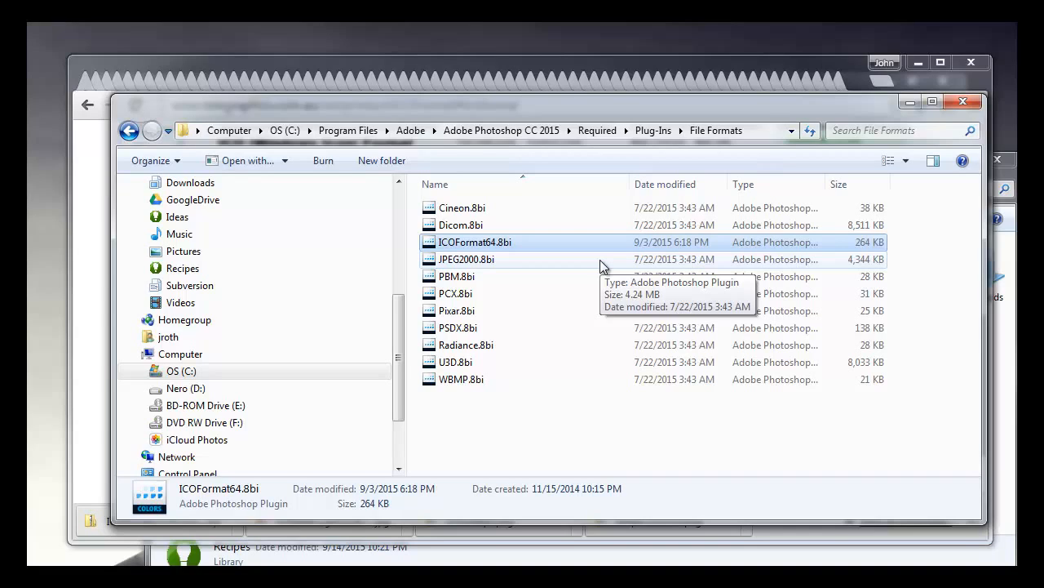
# Step: Close the Explorer window and hide the browser's downloads bar
pyautogui.click(964, 103)
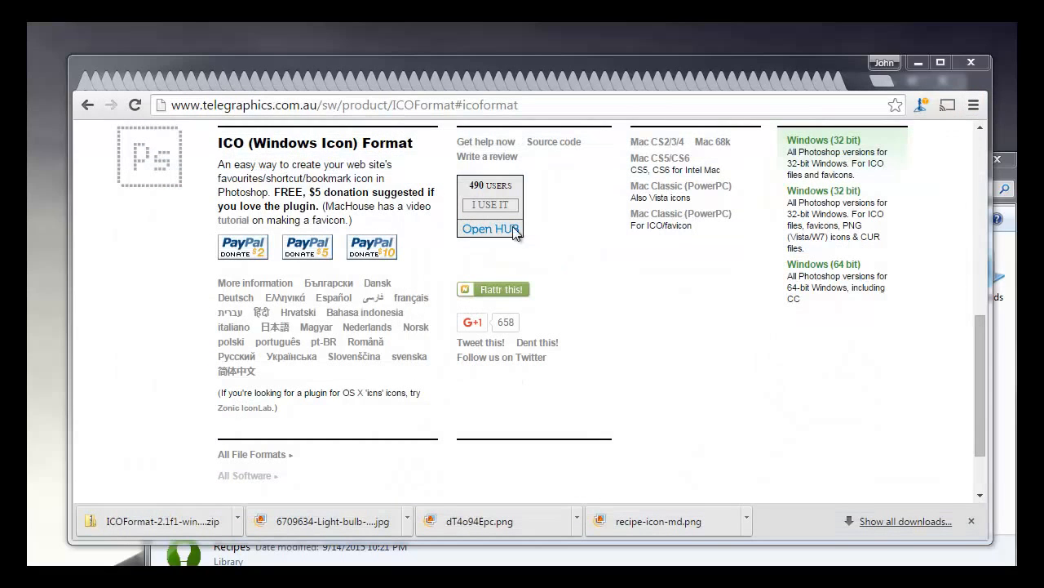
pyautogui.click(585, 109)
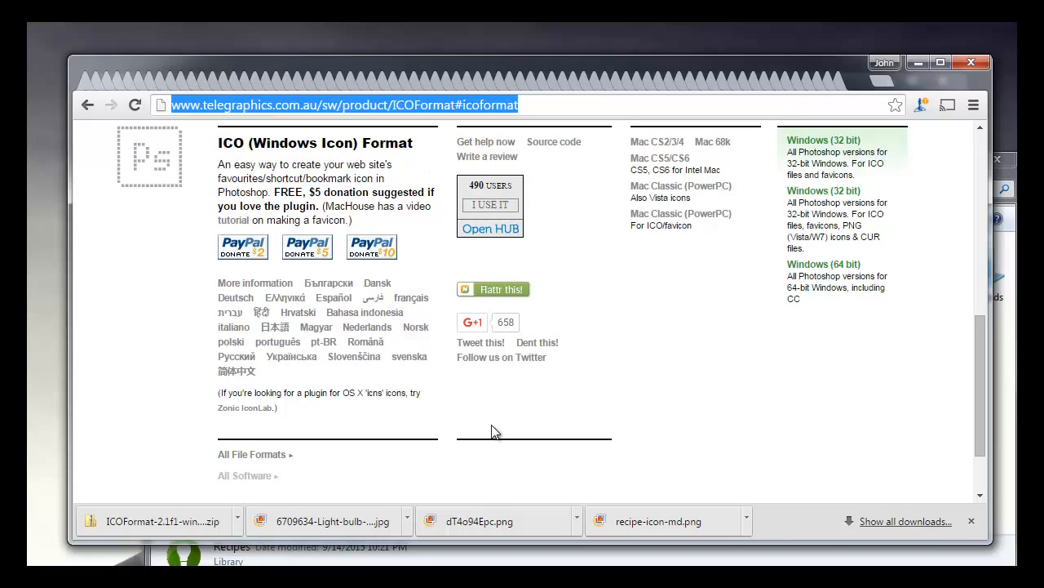
pyautogui.click(972, 520)
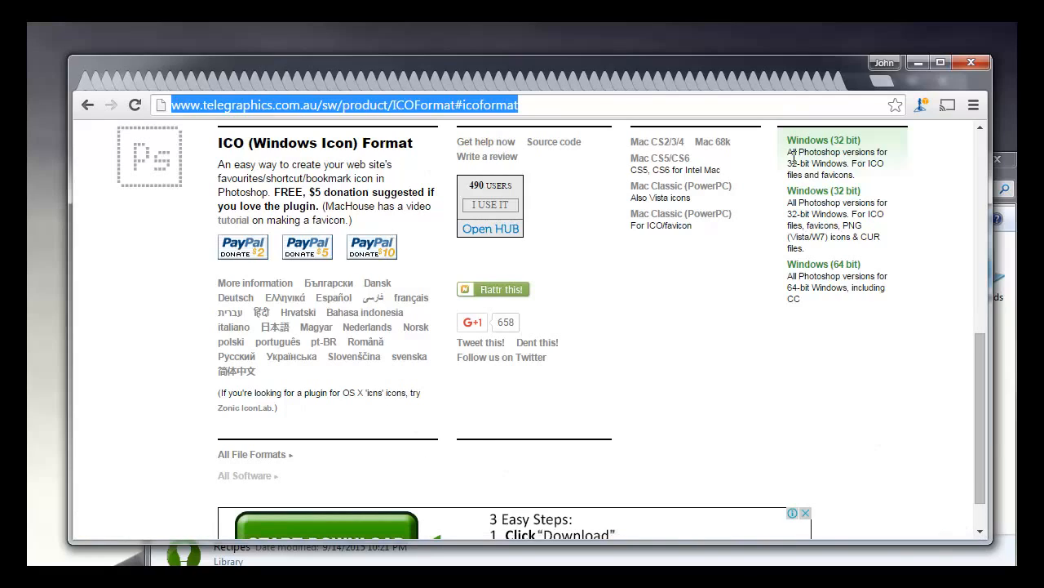
# Step: Search Google Images for "recipes icons free" in a new browser tab and preview the plate icon with knife, fork and spoon
pyautogui.click(882, 82)
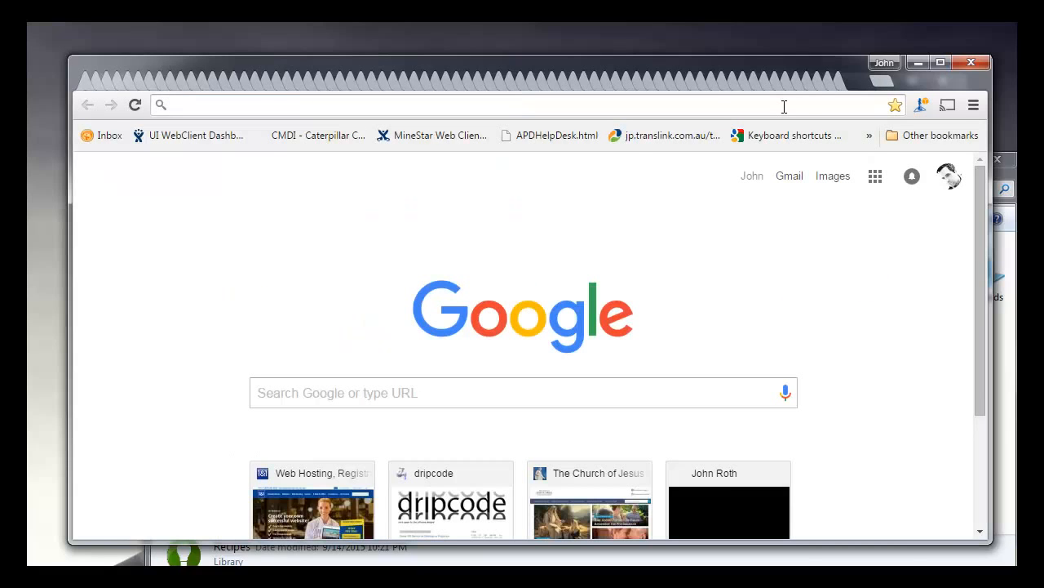
pyautogui.write('recipes icons free')
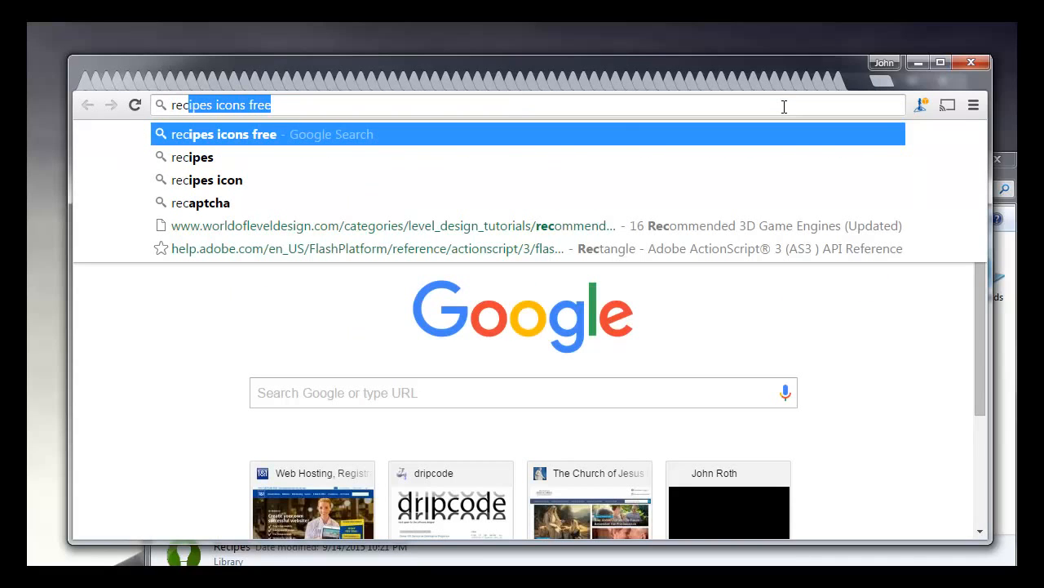
pyautogui.press('Return')
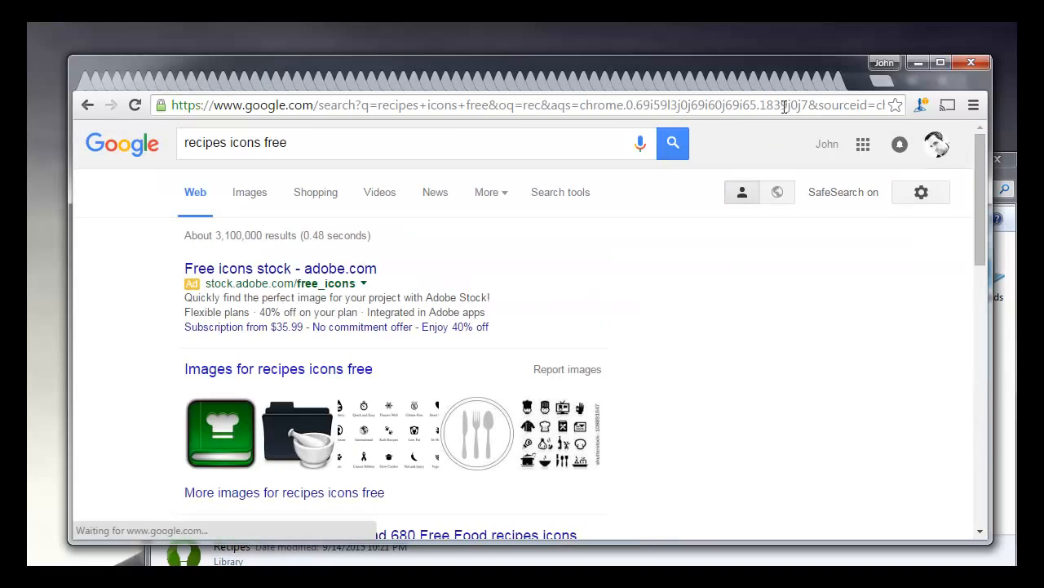
pyautogui.click(236, 200)
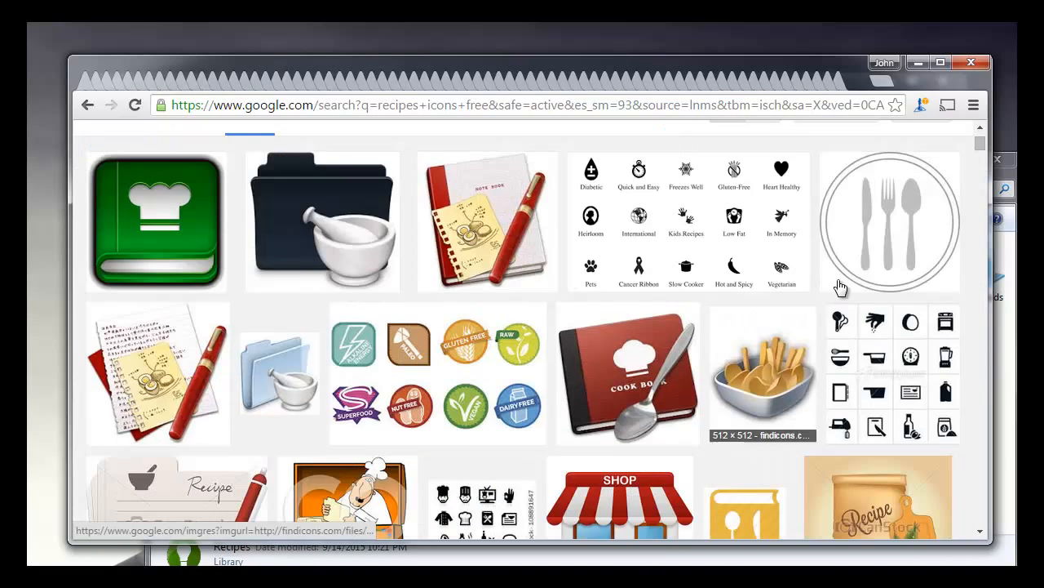
pyautogui.click(903, 239)
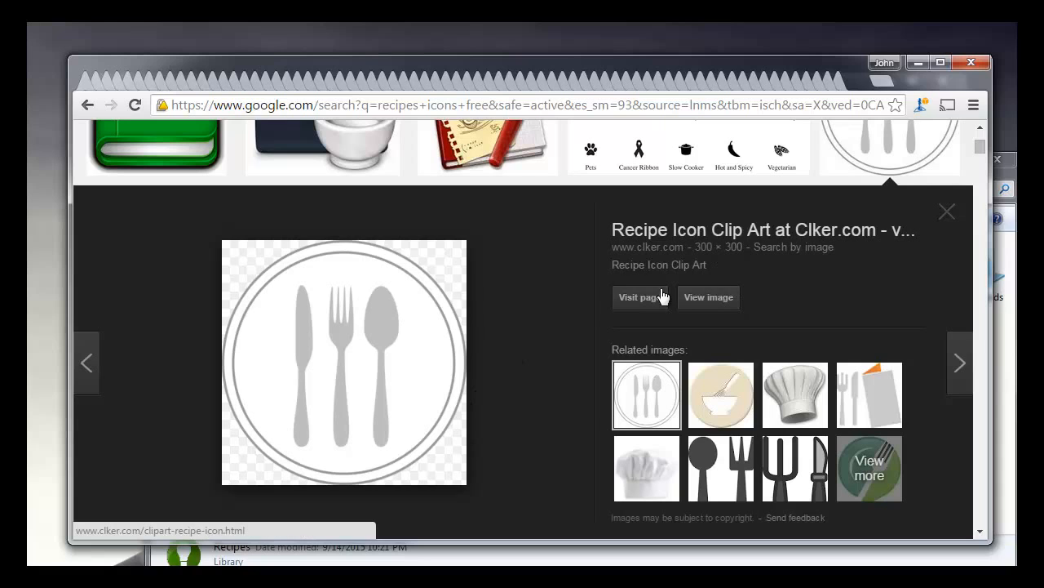
# Step: Save the full-size plate icon image as recipe-icon-md.png and minimize the browser
pyautogui.click(705, 299)
pyautogui.rightClick(212, 230)
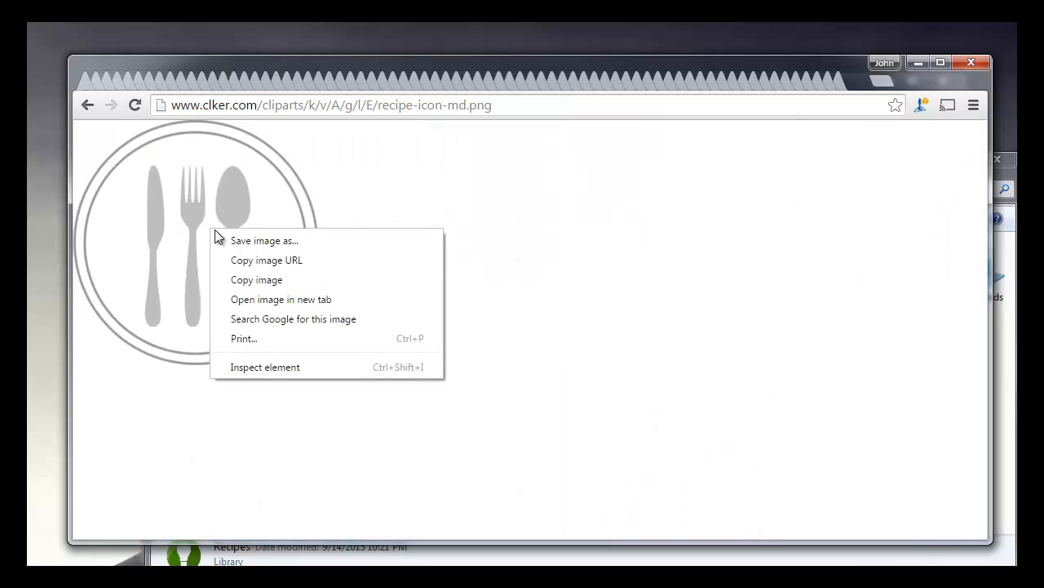
pyautogui.click(271, 242)
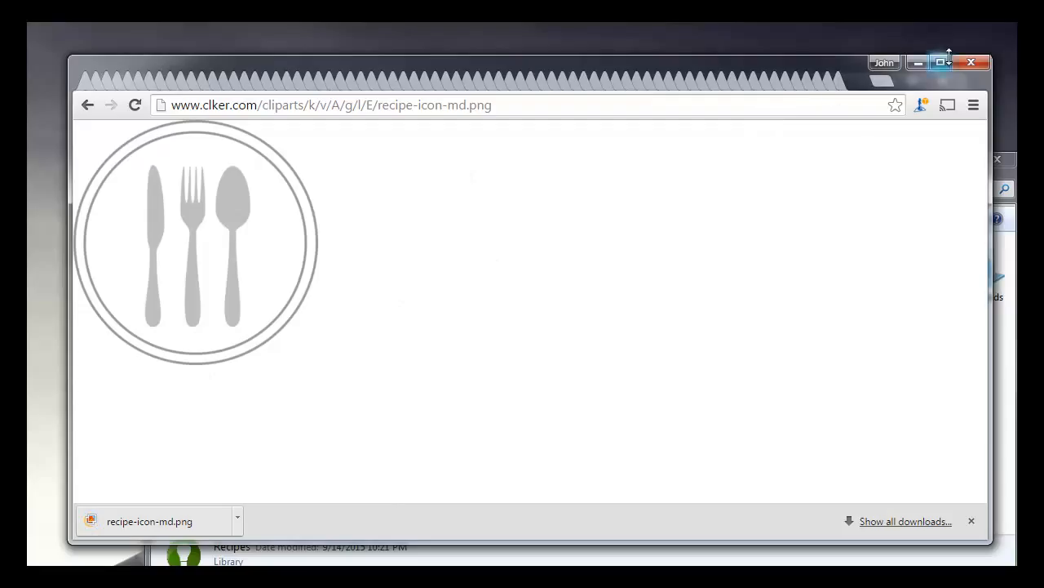
pyautogui.click(918, 63)
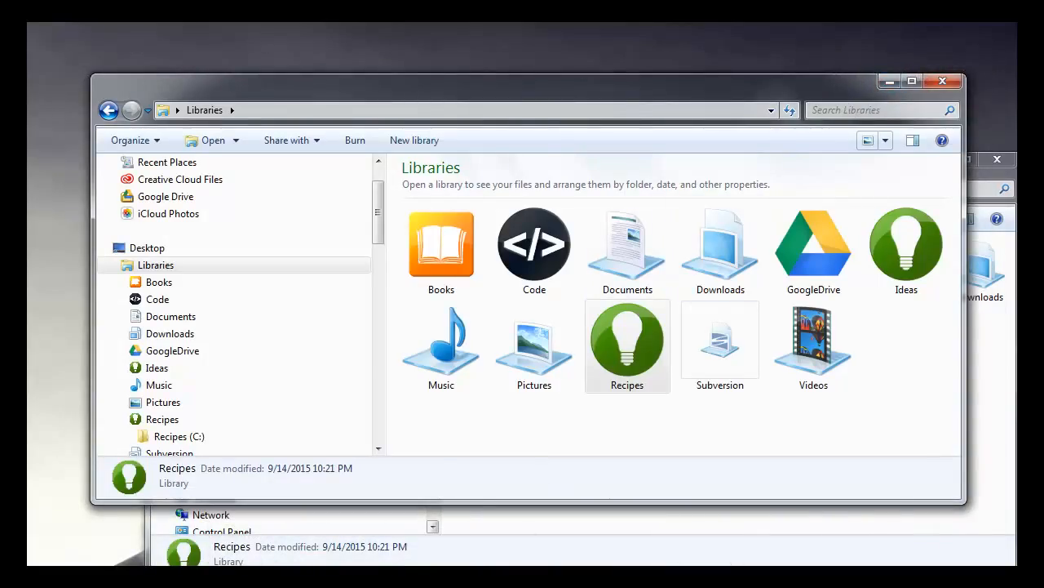
# Step: Switch to Photoshop and create a transparent RGB document of the Icons type, 256 by 256 pixels at 192 pixels/inch
pyautogui.hotkey('alt', 'Tab')
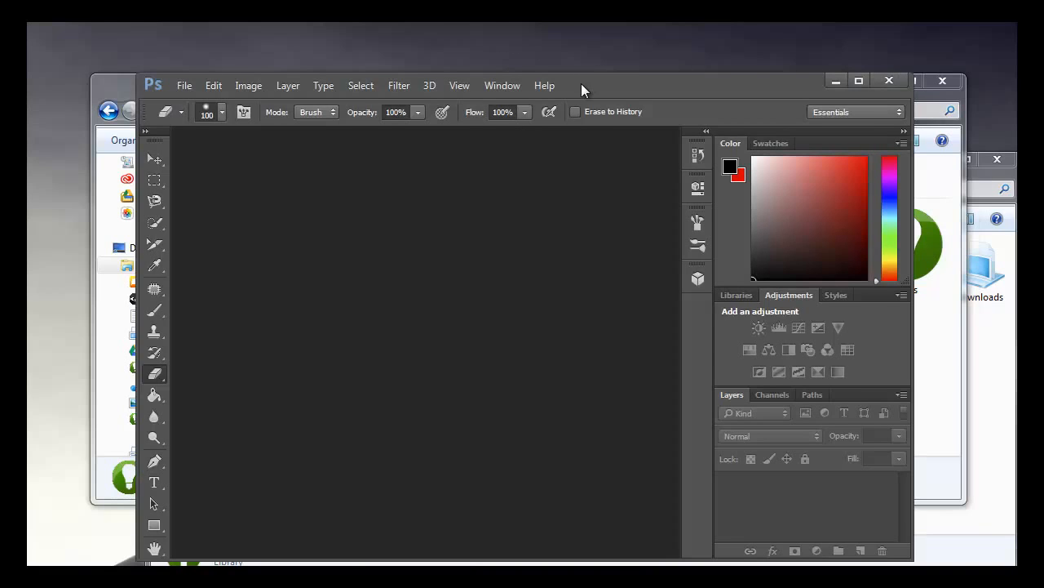
pyautogui.moveTo(581, 84); pyautogui.dragTo(557, 81)
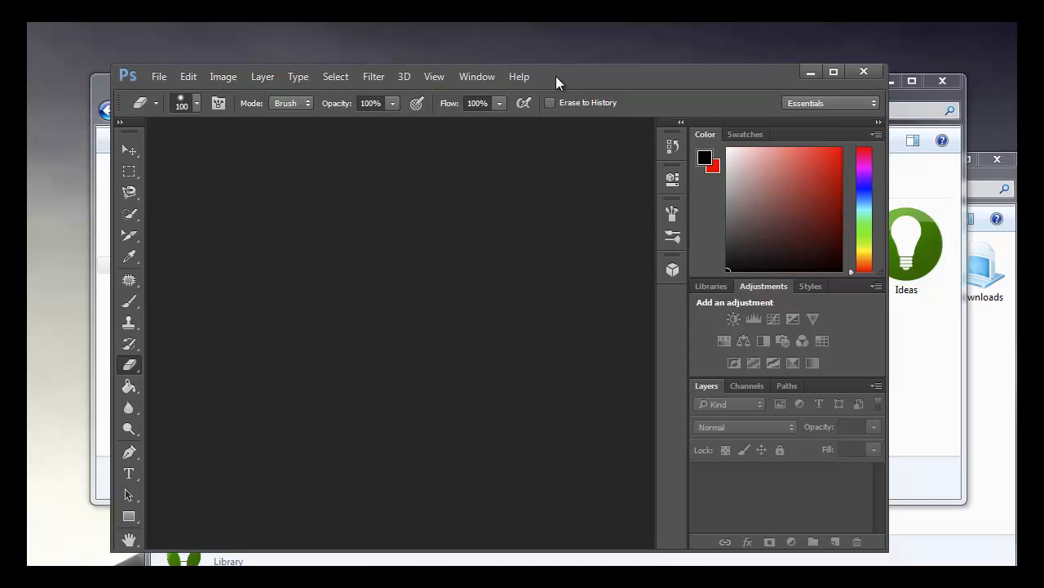
pyautogui.click(159, 78)
pyautogui.click(175, 95)
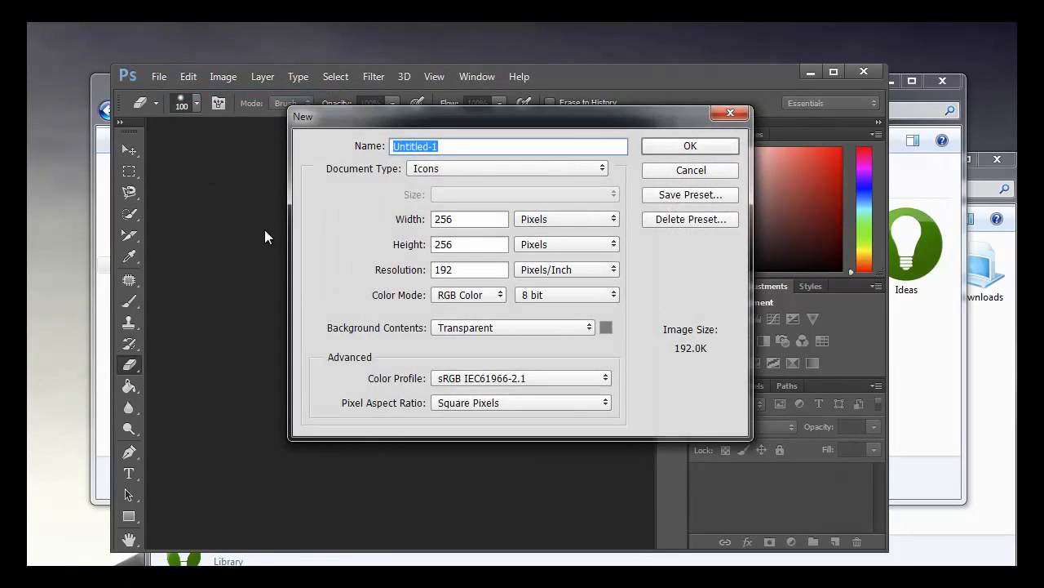
pyautogui.click(480, 170)
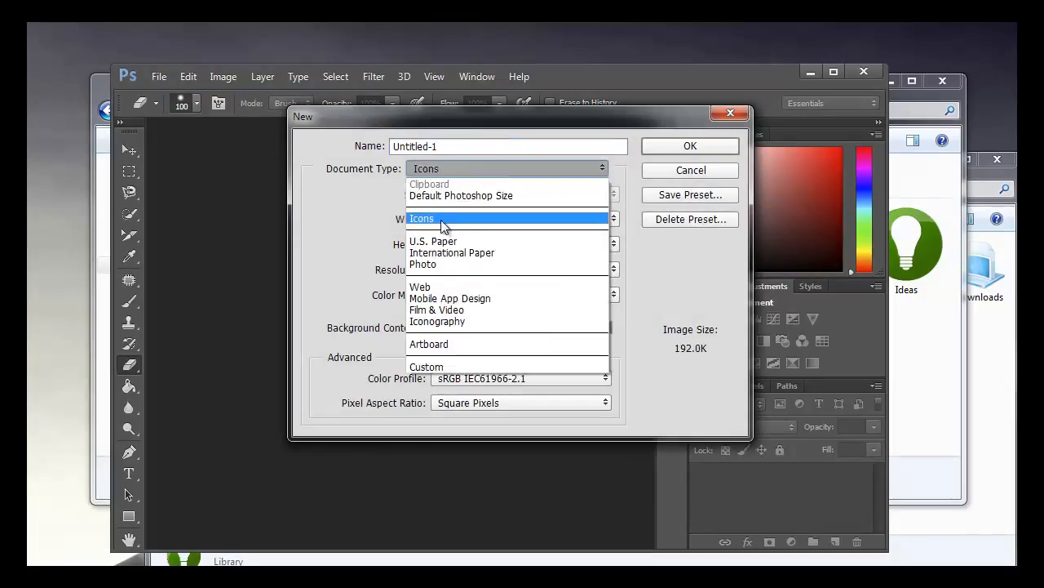
pyautogui.click(445, 219)
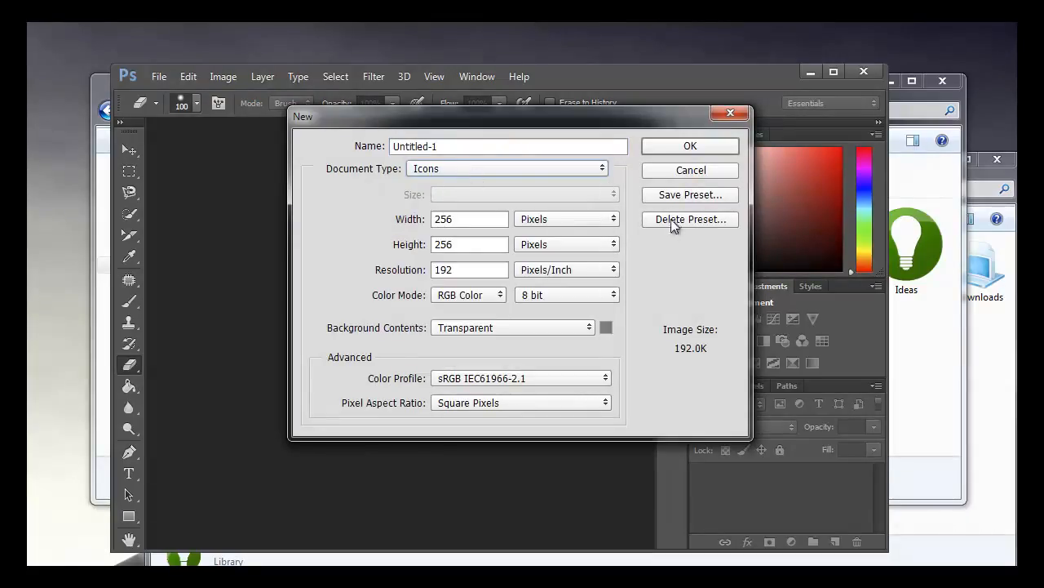
pyautogui.click(687, 195)
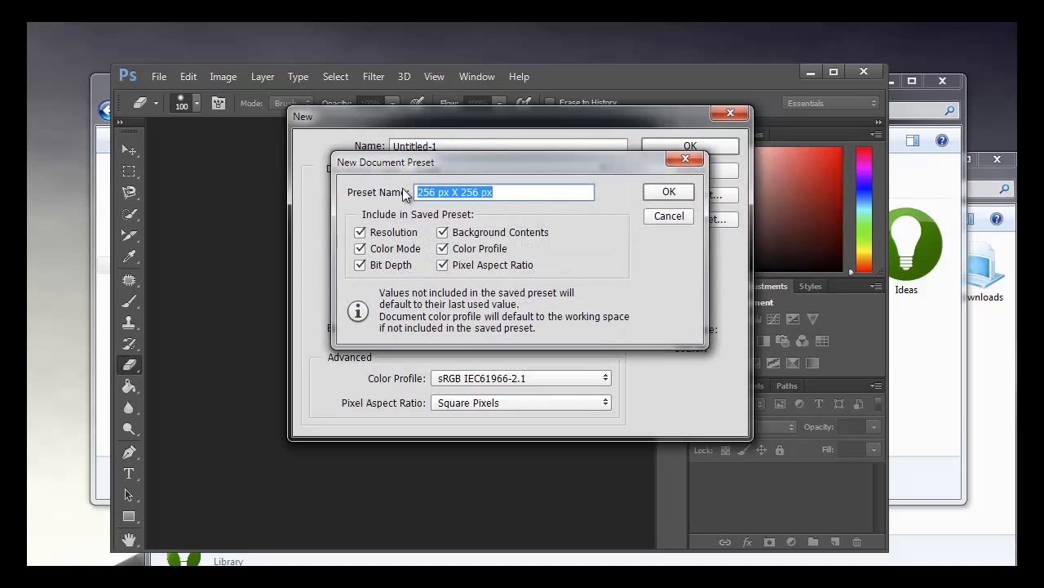
pyautogui.click(669, 216)
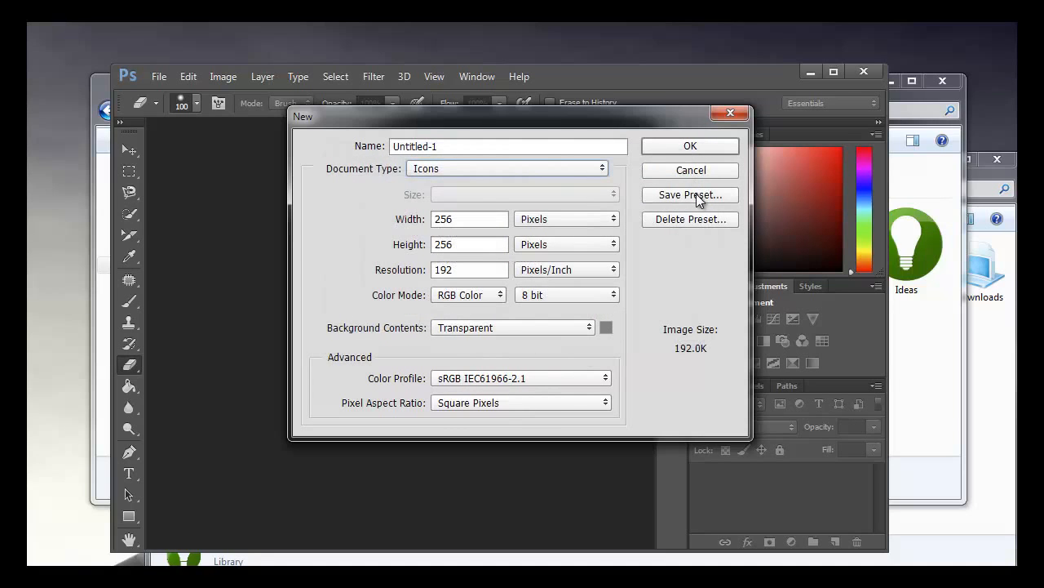
pyautogui.click(562, 169)
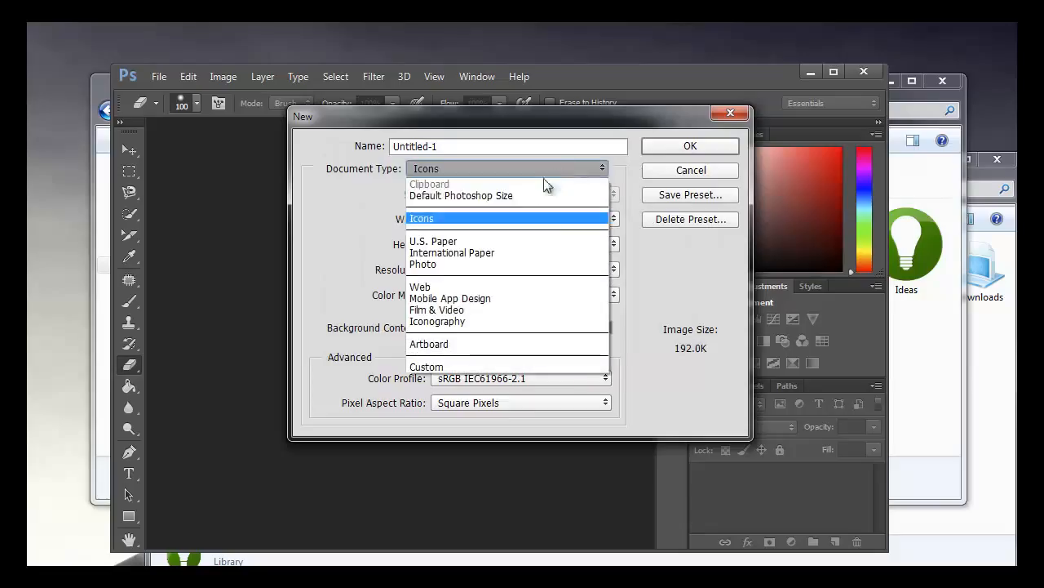
pyautogui.click(434, 220)
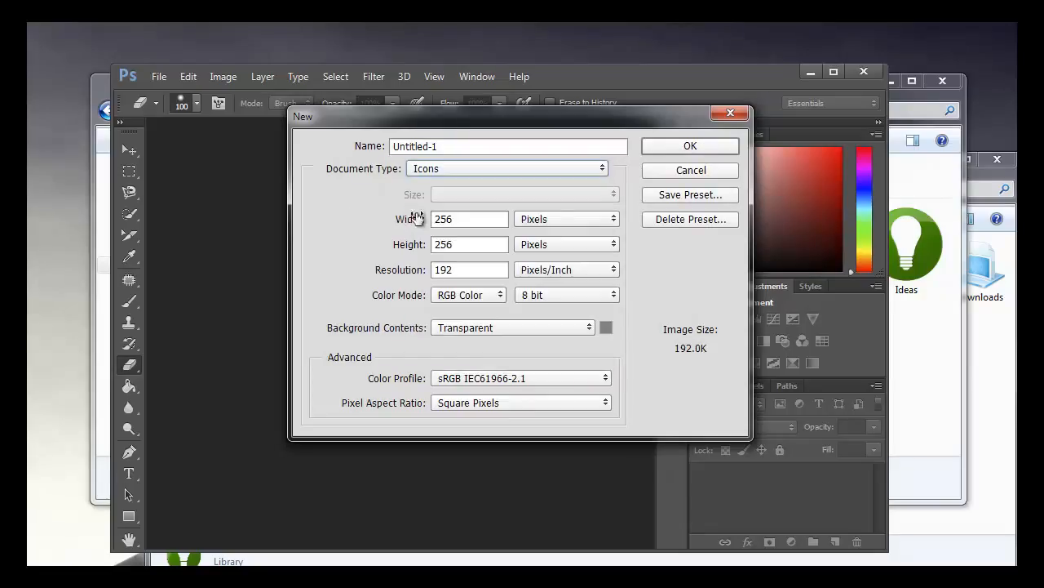
pyautogui.doubleClick(462, 221)
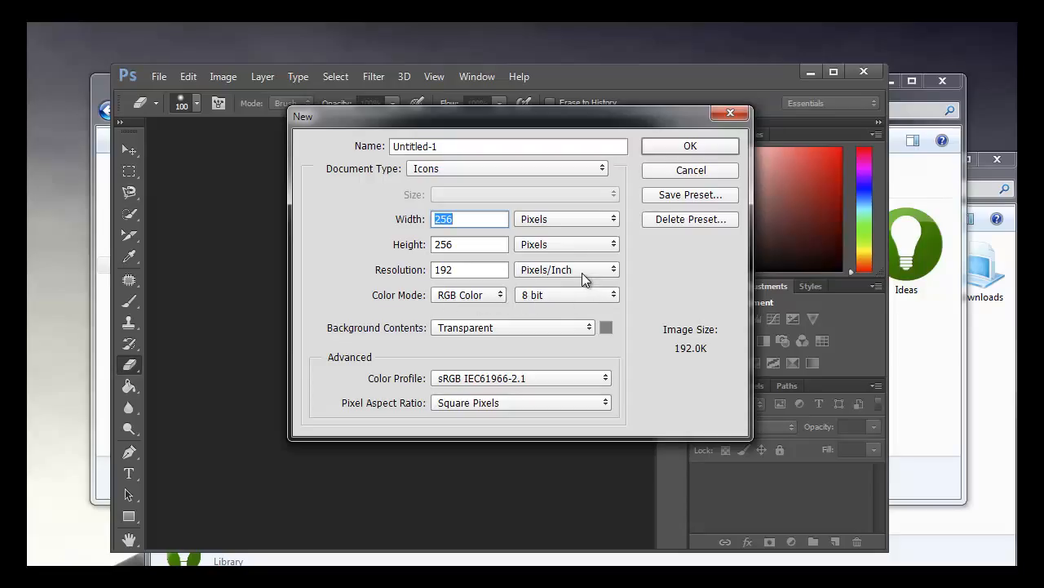
pyautogui.click(691, 147)
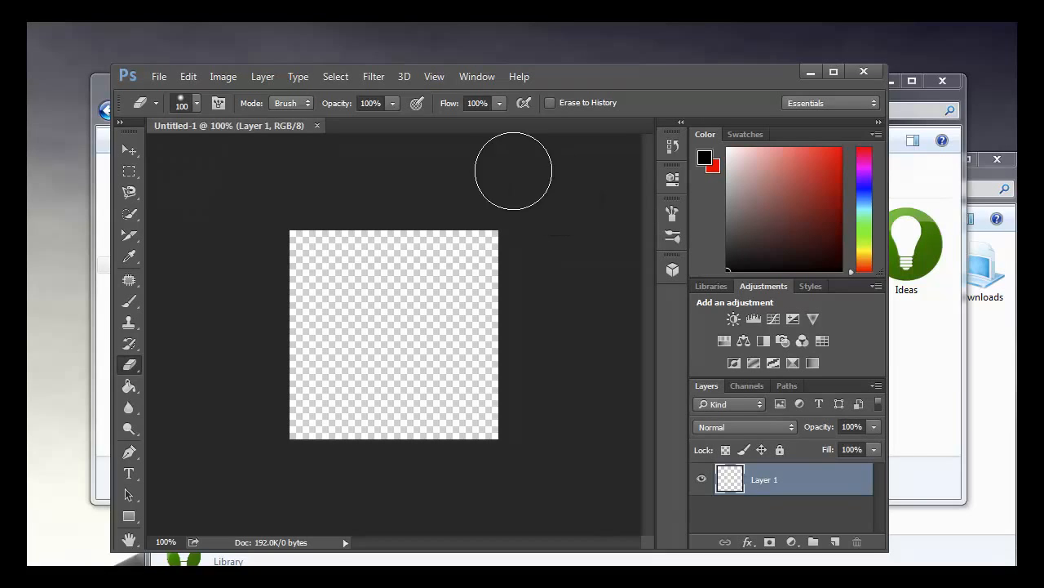
# Step: Open recipe-icon-md.png from the playground folder inside Library Icons' photoshop ico folder
pyautogui.moveTo(603, 85); pyautogui.dragTo(548, 90)
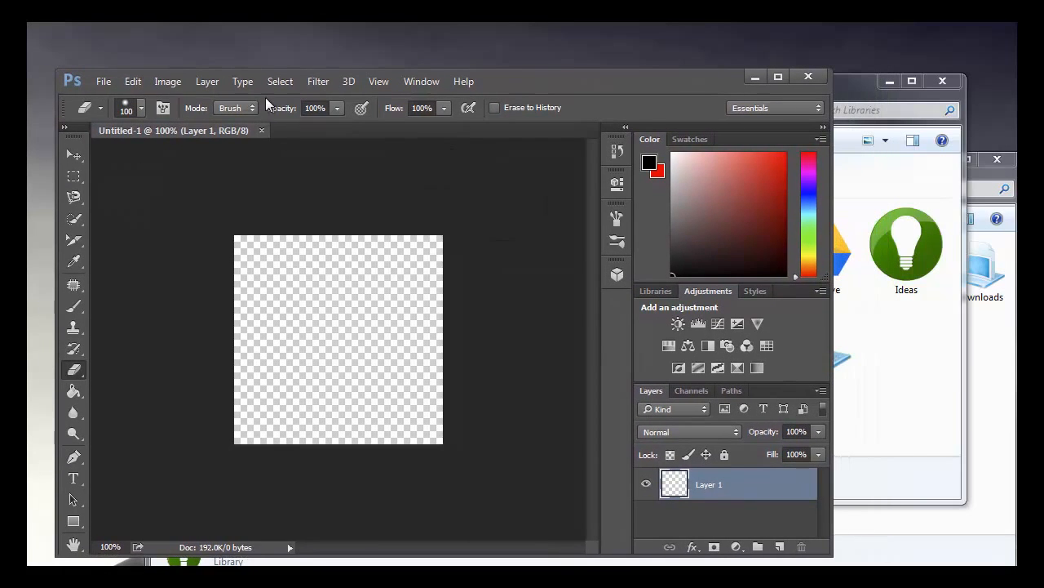
pyautogui.click(104, 82)
pyautogui.click(137, 114)
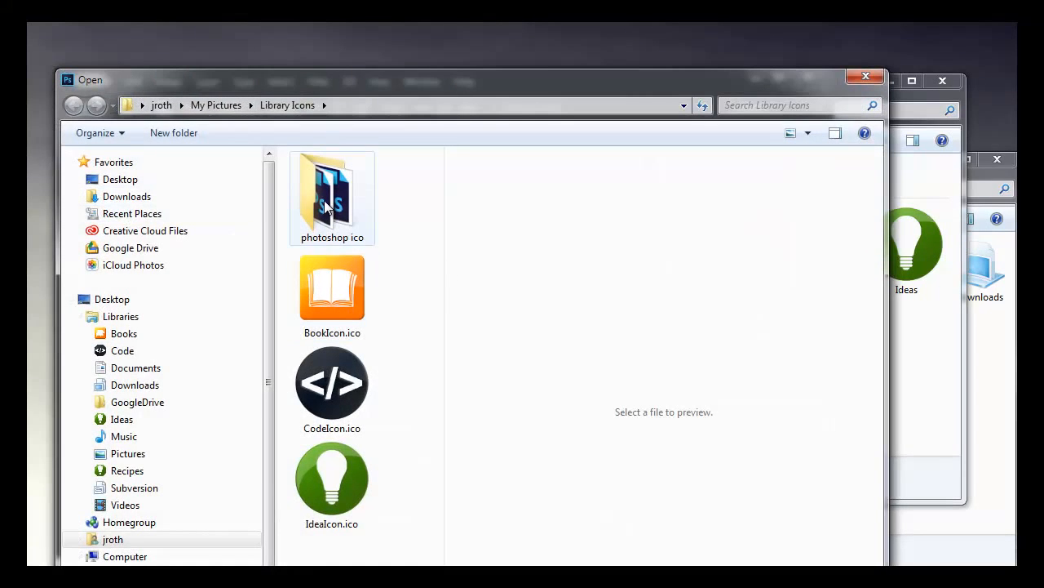
pyautogui.doubleClick(310, 168)
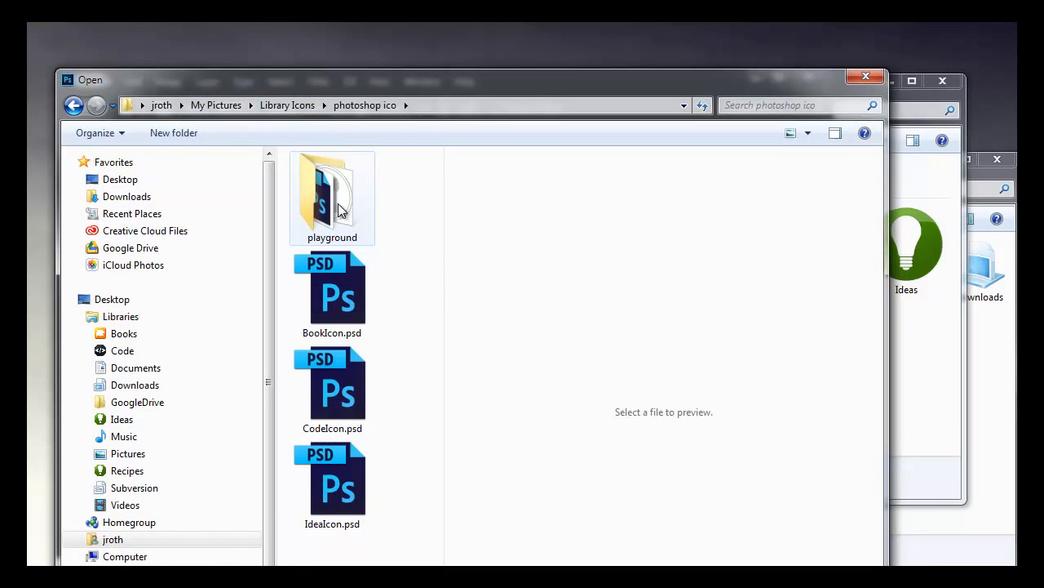
pyautogui.doubleClick(341, 205)
pyautogui.moveTo(437, 196); pyautogui.dragTo(441, 571)
pyautogui.doubleClick(338, 457)
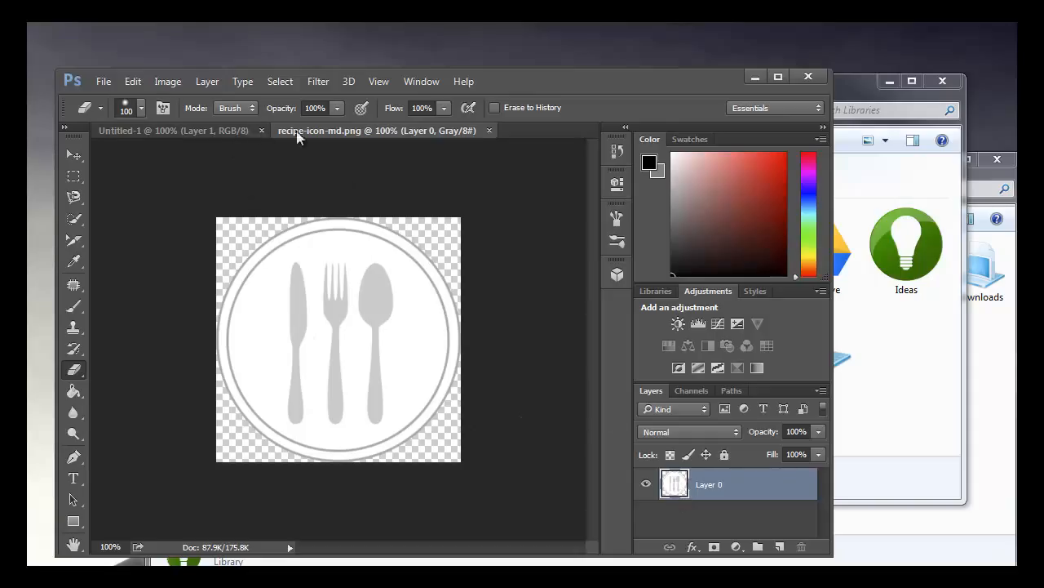
# Step: Copy the plate image into the blank icon document as a new layer and close recipe-icon-md.png
pyautogui.click(186, 129)
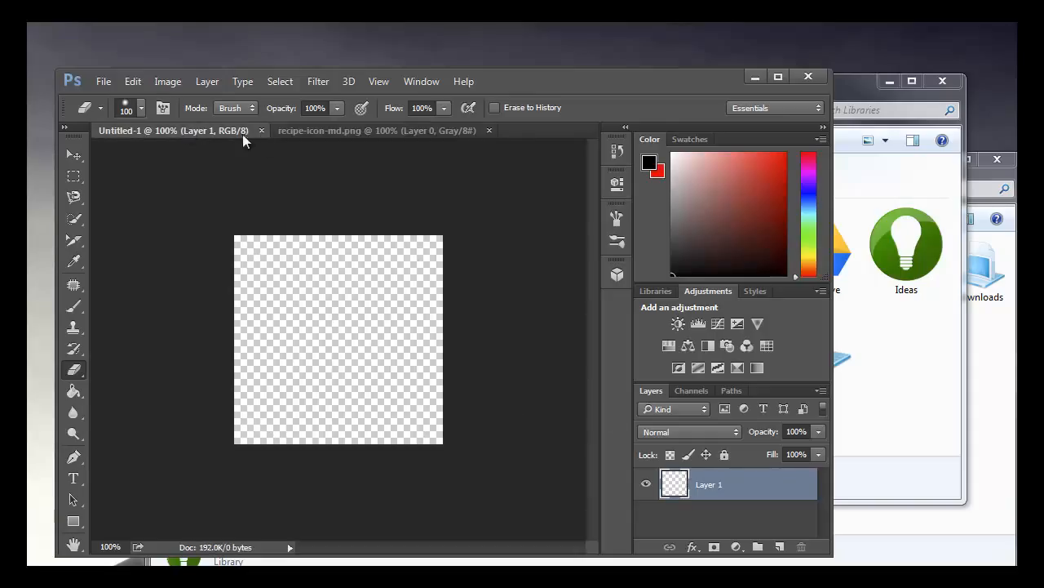
pyautogui.click(323, 130)
pyautogui.moveTo(323, 131); pyautogui.dragTo(930, 322)
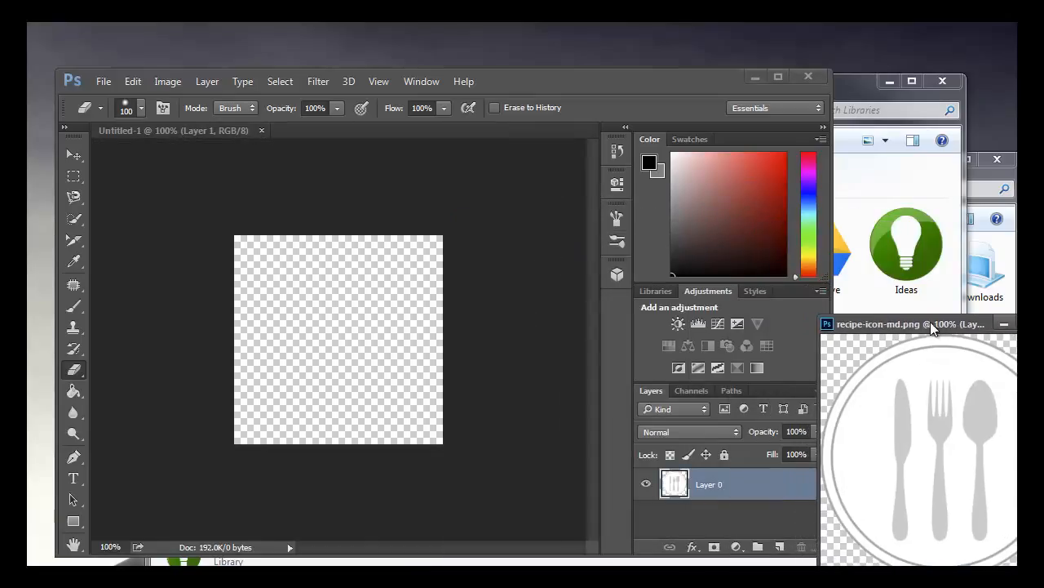
pyautogui.moveTo(627, 465); pyautogui.dragTo(321, 346)
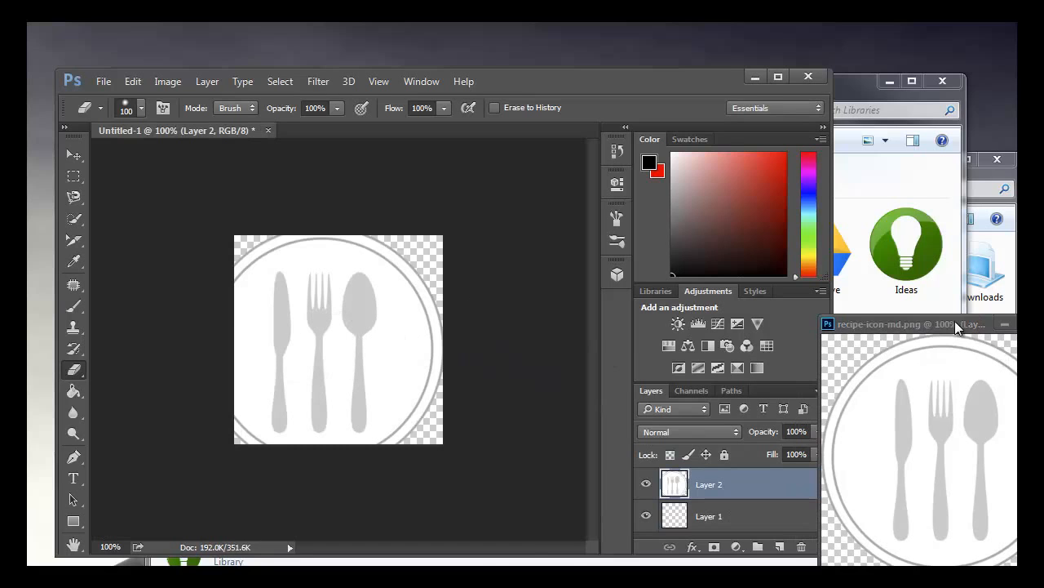
pyautogui.moveTo(955, 324); pyautogui.dragTo(622, 363)
pyautogui.click(722, 361)
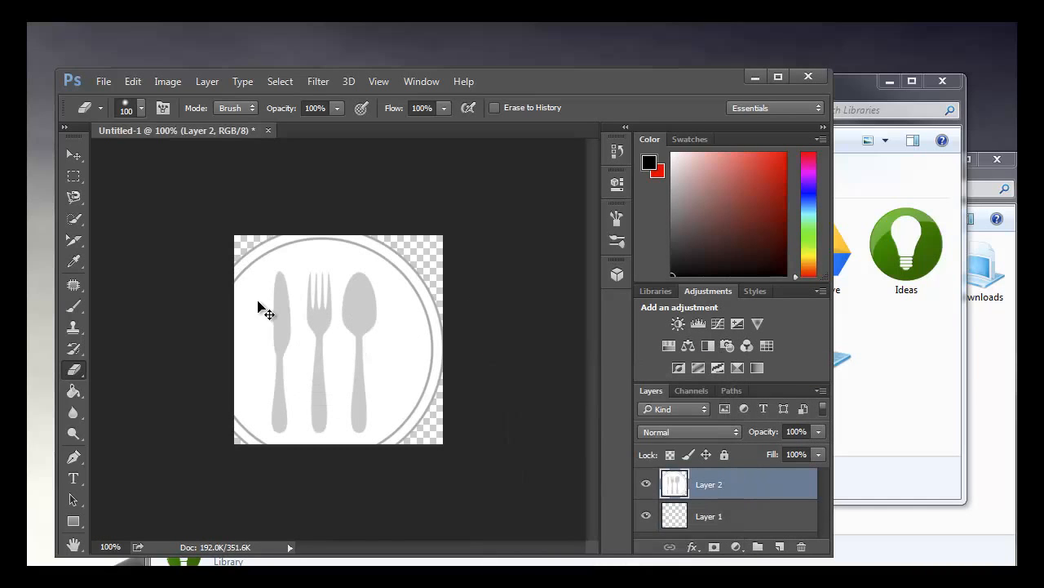
# Step: Scale the plate layer proportionally to 78.67% and center it on the canvas at X 128 px, Y 128 px
pyautogui.hotkey('ctrl', 't')
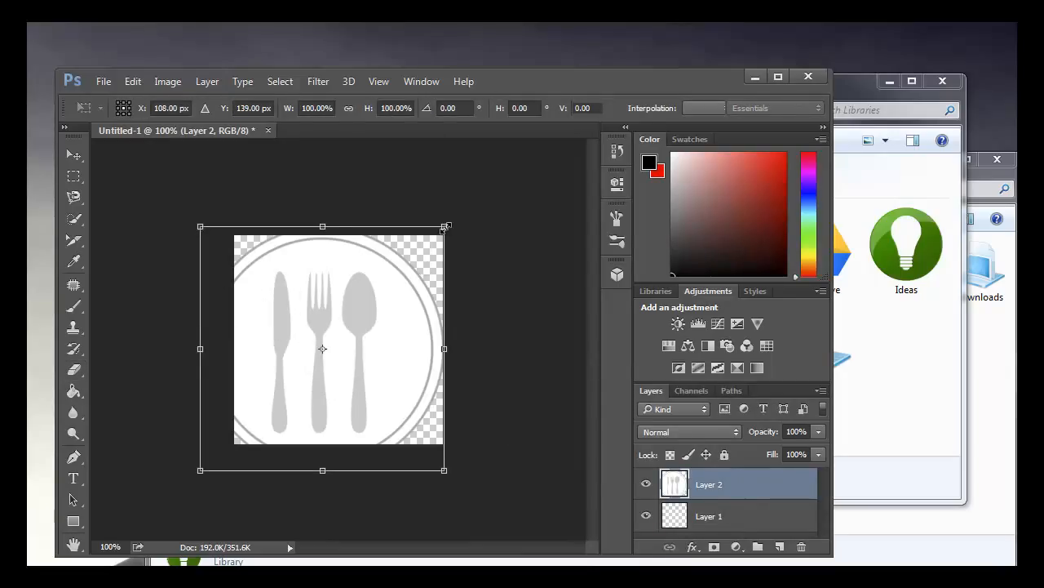
pyautogui.moveTo(446, 223); pyautogui.dragTo(354, 317)
pyautogui.moveTo(314, 390); pyautogui.dragTo(375, 334)
pyautogui.moveTo(416, 263); pyautogui.dragTo(459, 245)
pyautogui.moveTo(415, 282); pyautogui.dragTo(398, 296)
pyautogui.moveTo(431, 245); pyautogui.dragTo(446, 235)
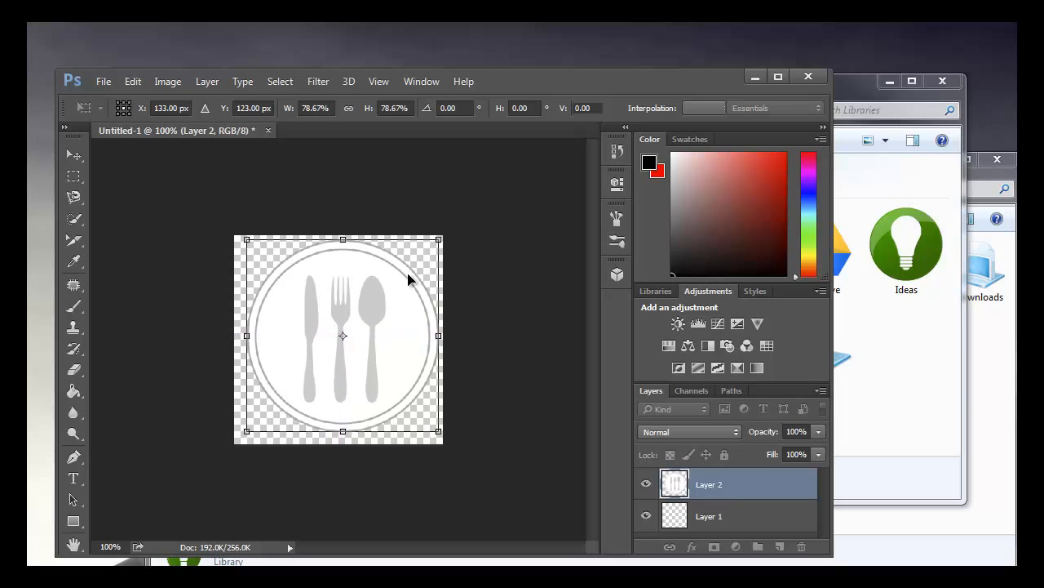
pyautogui.moveTo(408, 275); pyautogui.dragTo(392, 298)
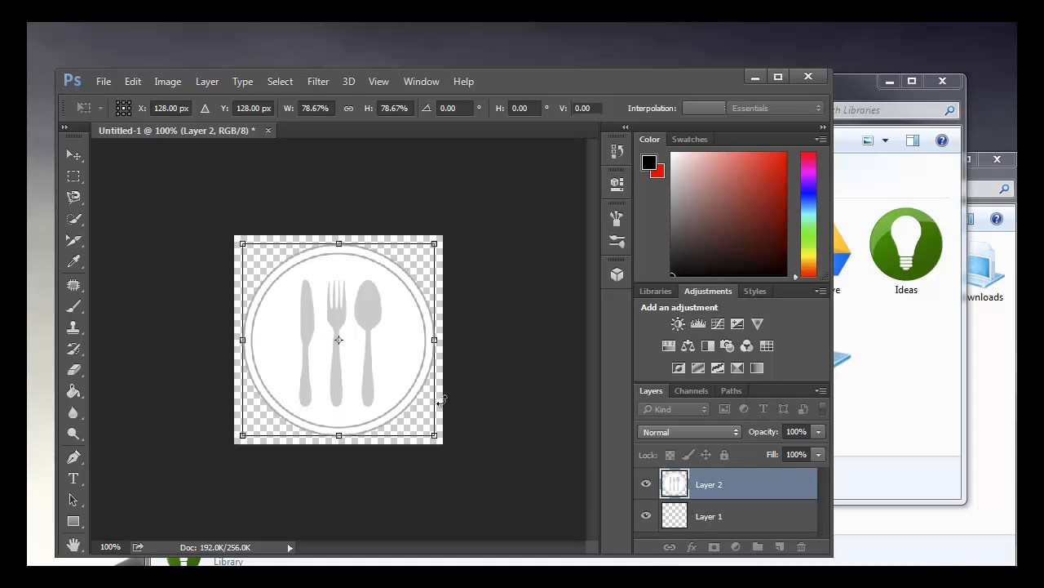
pyautogui.press('Return')
pyautogui.press('e')
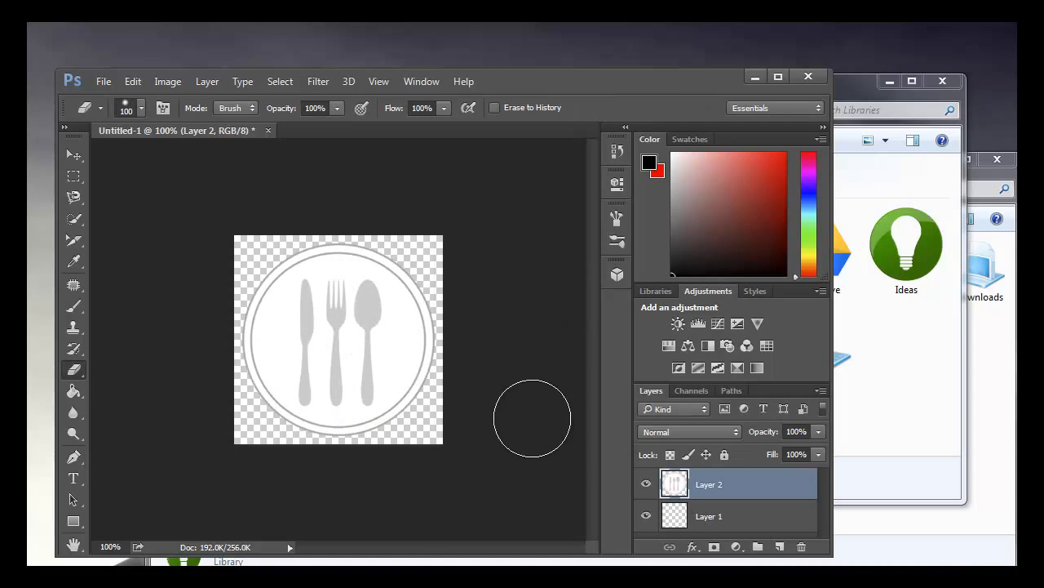
pyautogui.click(102, 83)
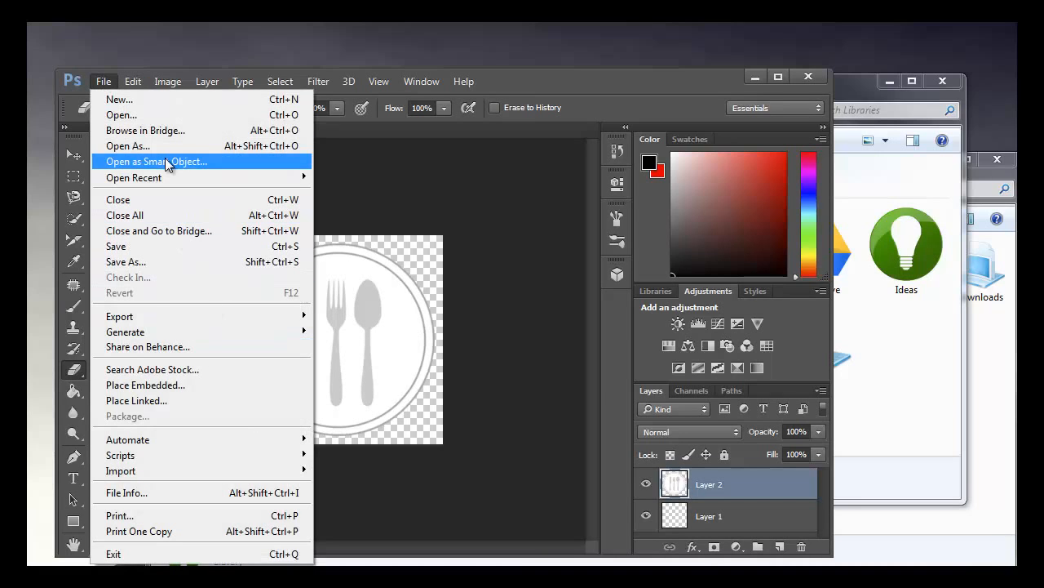
pyautogui.click(141, 263)
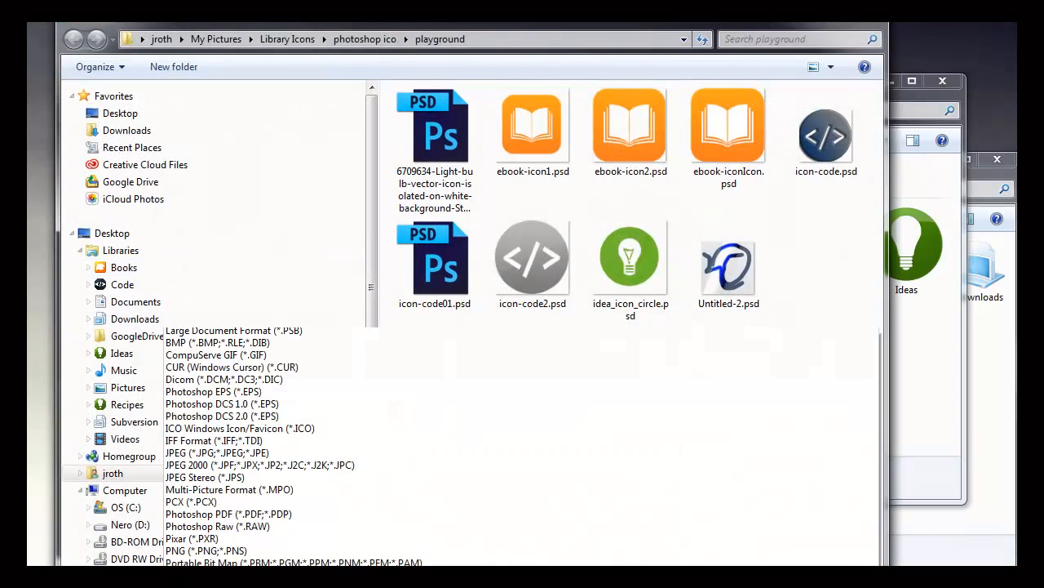
pyautogui.click(279, 430)
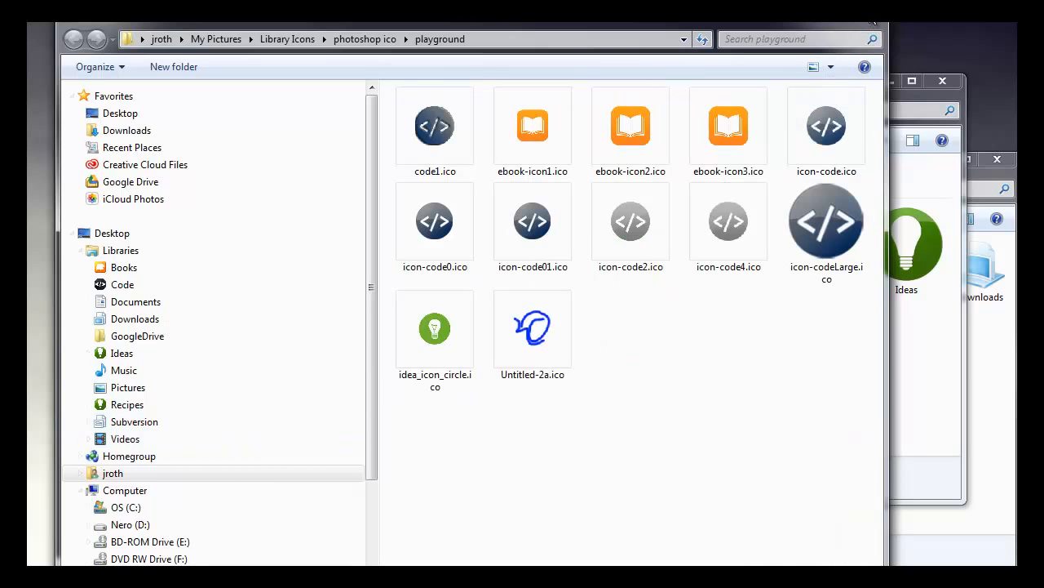
pyautogui.click(867, 10)
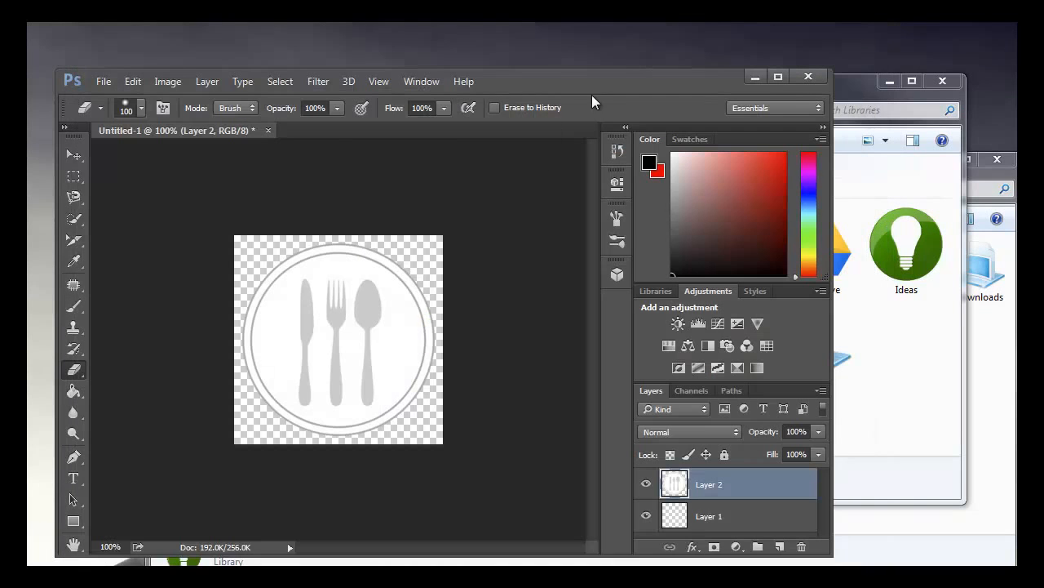
# Step: Resample the image to a resolution of 256 pixels/inch
pyautogui.click(167, 83)
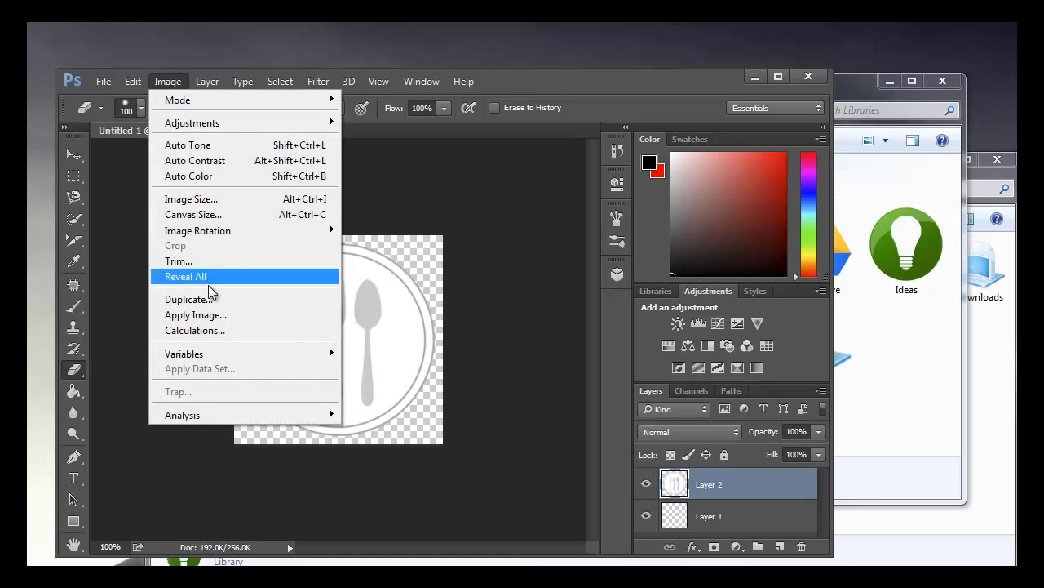
pyautogui.click(200, 199)
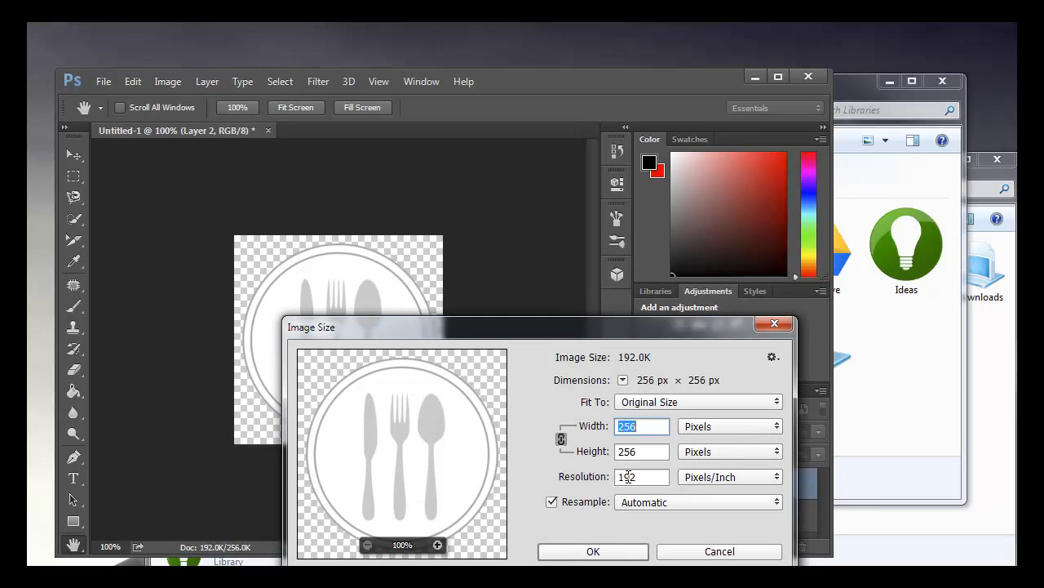
pyautogui.doubleClick(627, 477)
pyautogui.write('256')
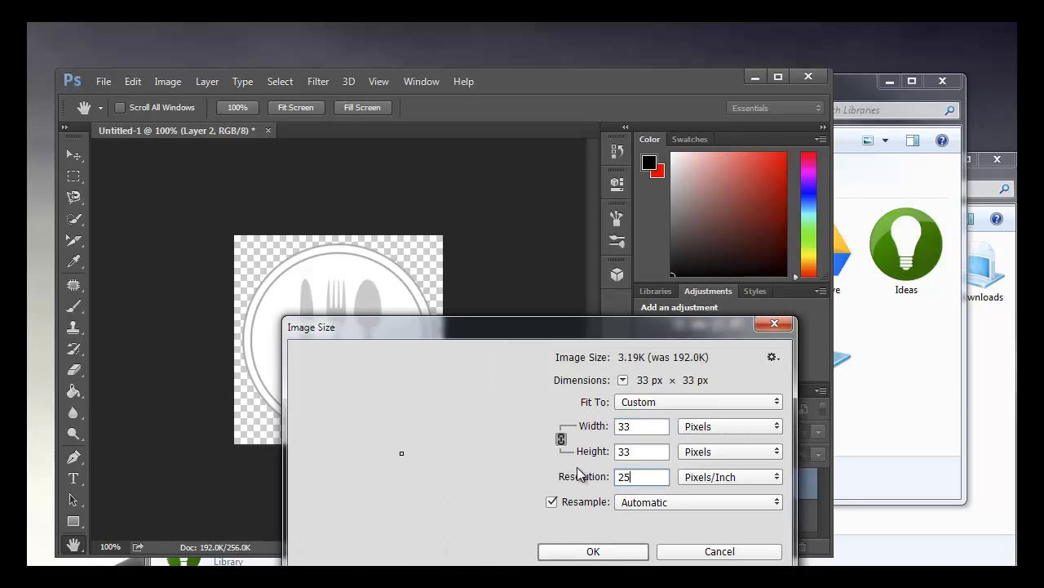
pyautogui.click(593, 551)
pyautogui.press('e')
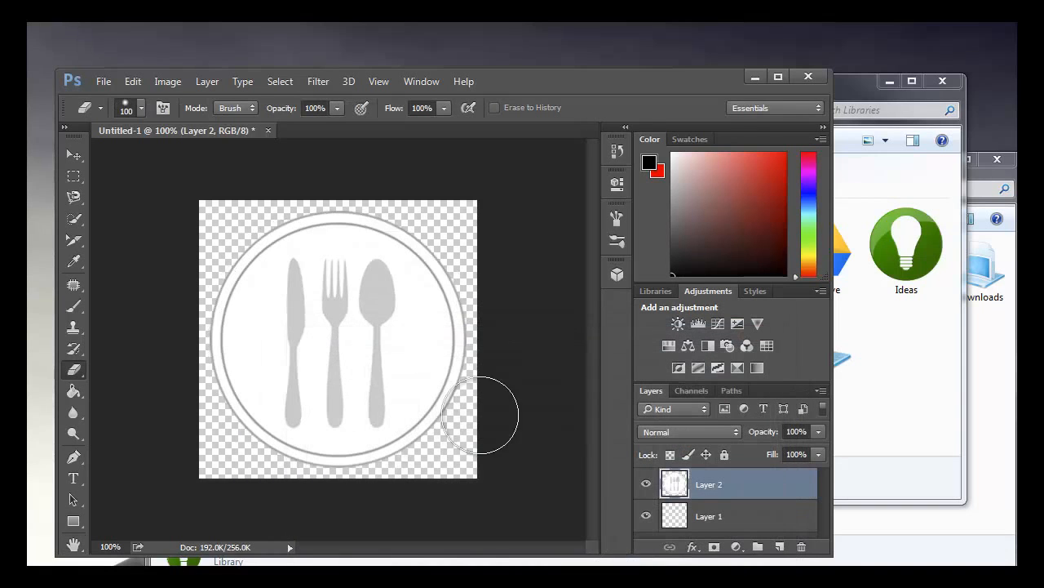
pyautogui.click(103, 81)
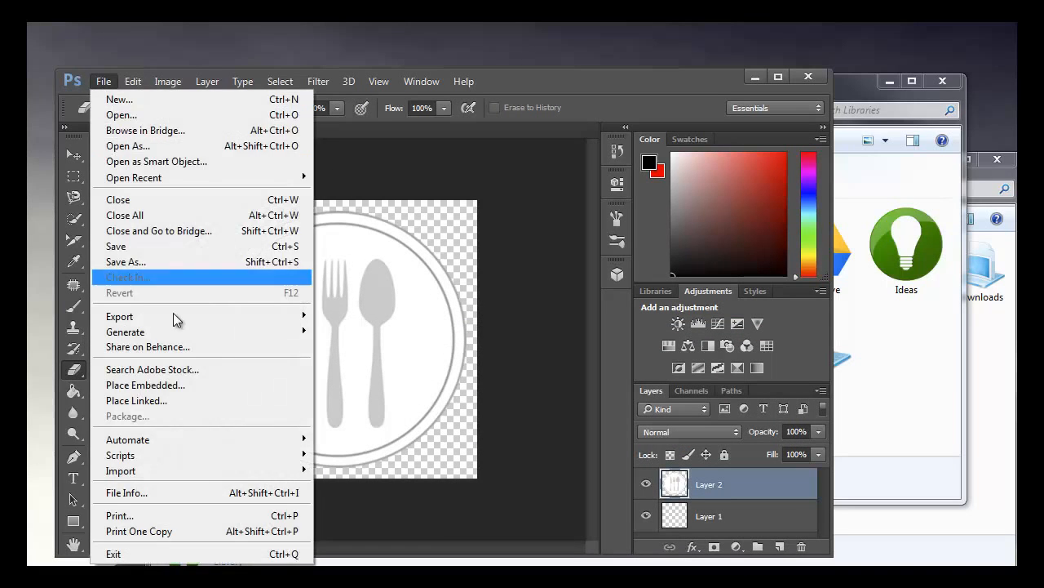
pyautogui.click(175, 269)
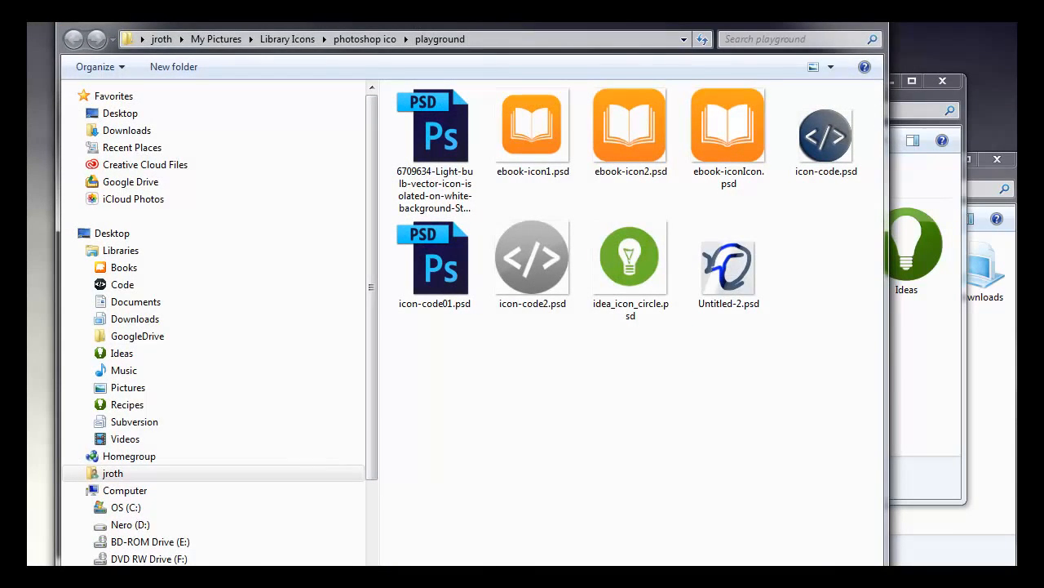
pyautogui.moveTo(407, 8); pyautogui.dragTo(446, 40)
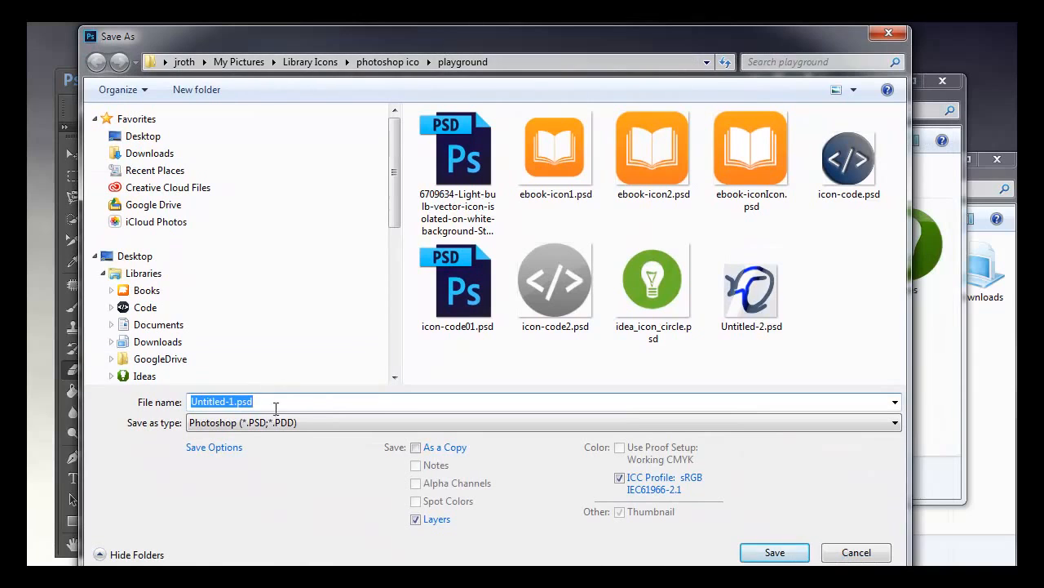
pyautogui.click(339, 422)
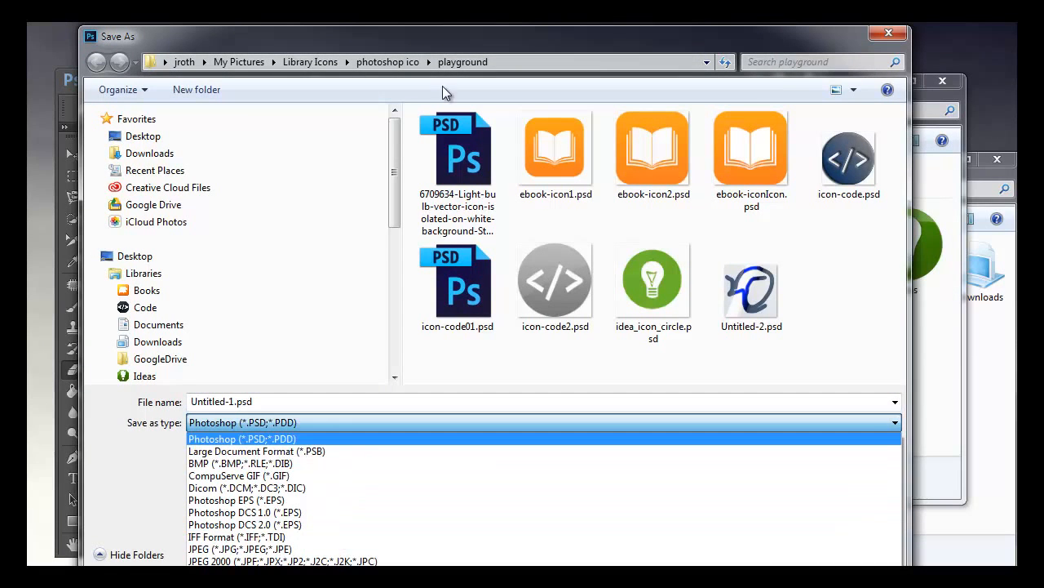
pyautogui.click(459, 45)
pyautogui.moveTo(447, 41); pyautogui.dragTo(447, 18)
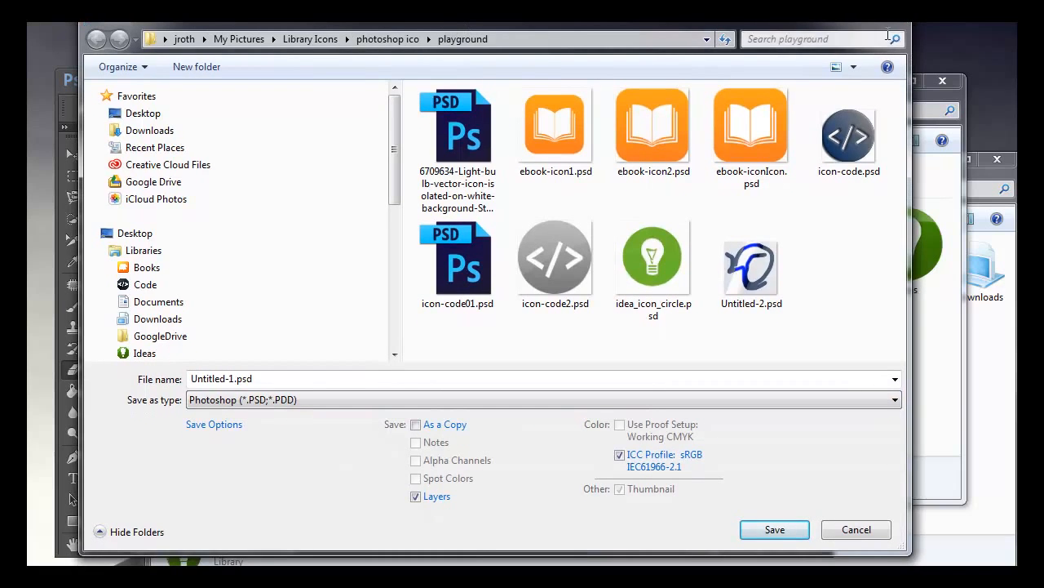
pyautogui.press('Escape')
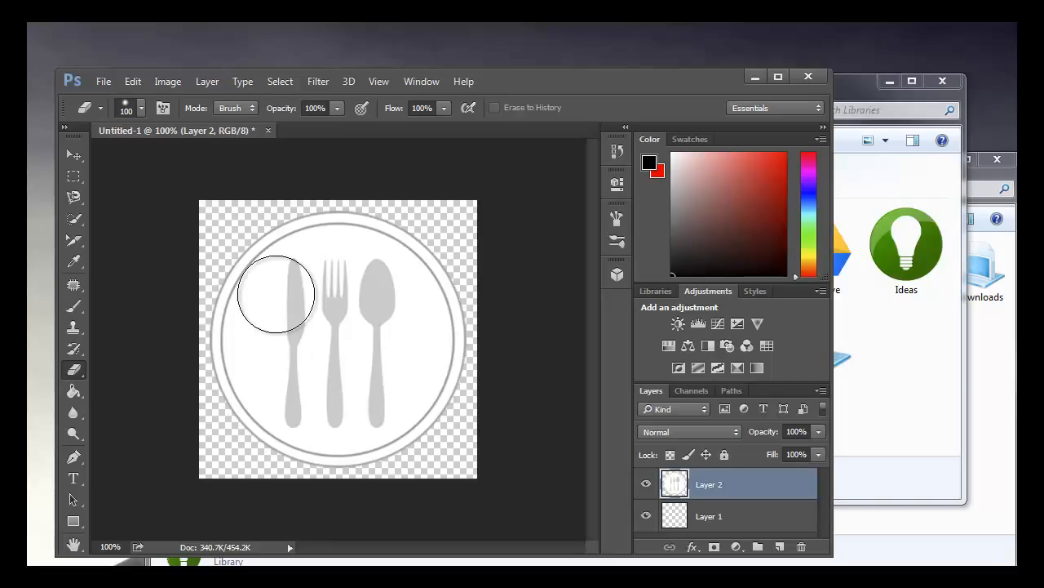
# Step: Resample the image to a resolution of 192 pixels/inch so that it measures 256 × 256 px
pyautogui.click(169, 82)
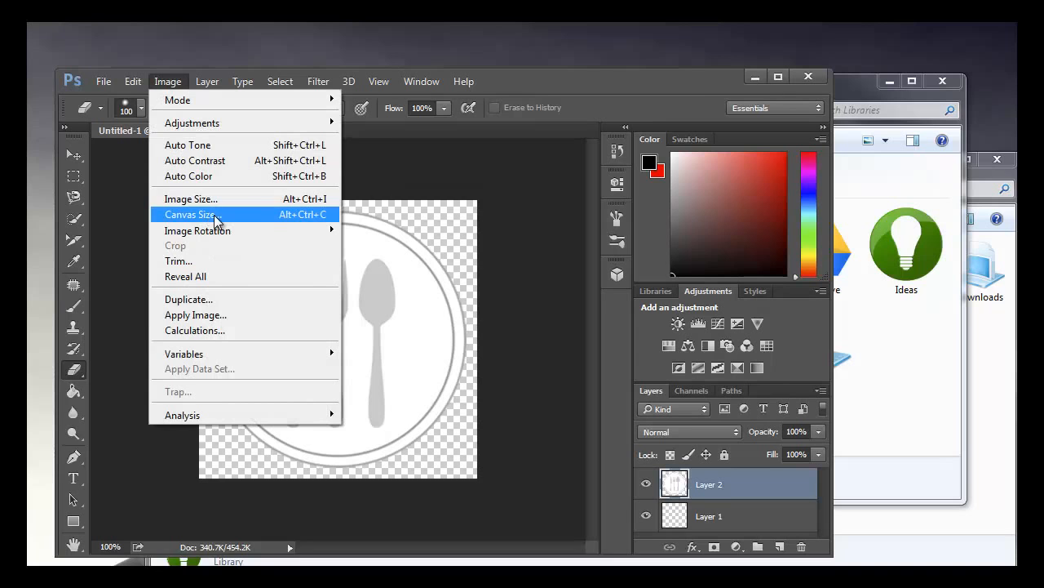
pyautogui.moveTo(214, 231)
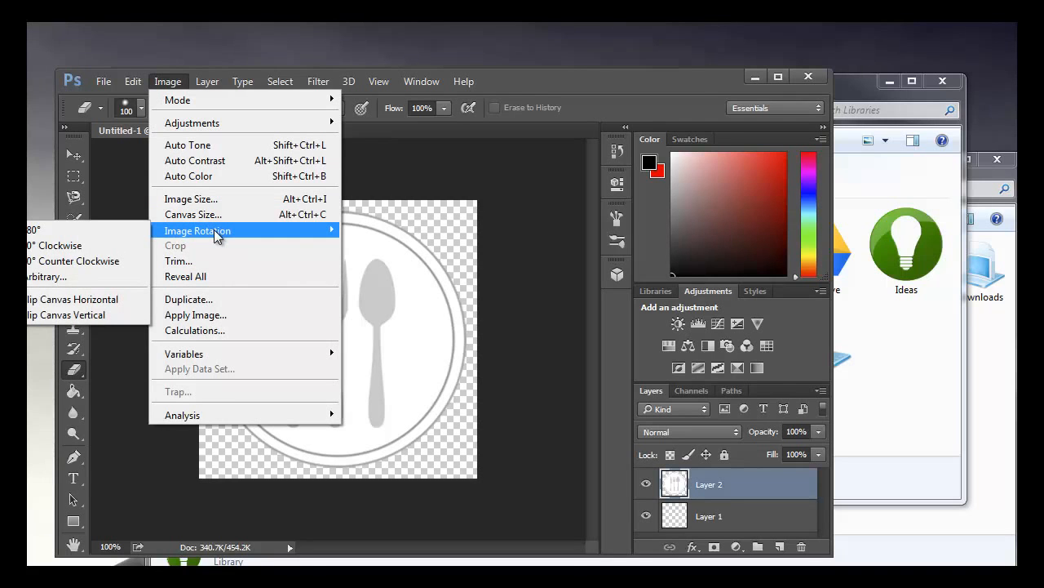
pyautogui.click(214, 200)
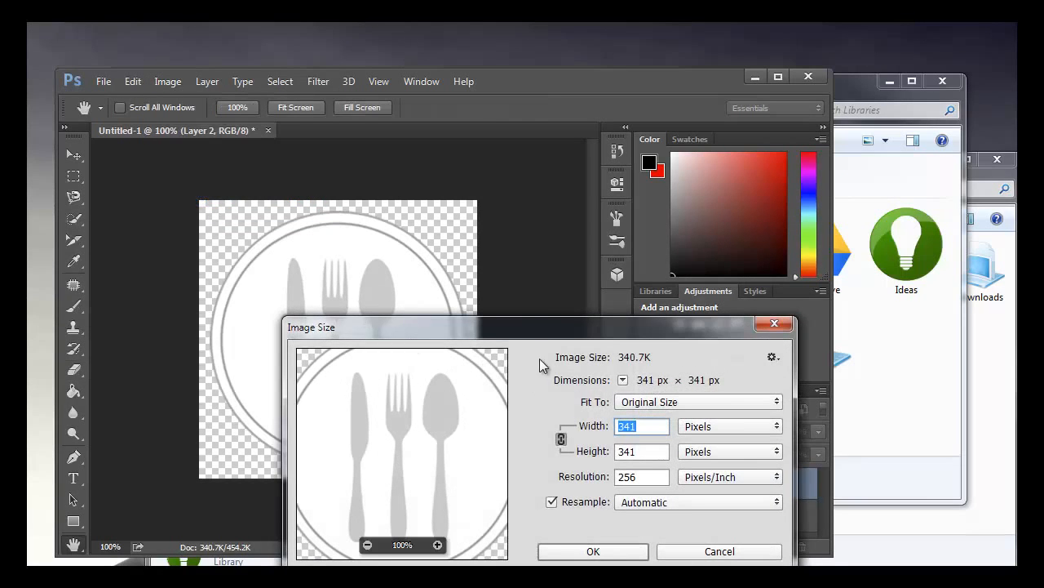
pyautogui.moveTo(524, 338); pyautogui.dragTo(427, 236)
pyautogui.doubleClick(543, 376)
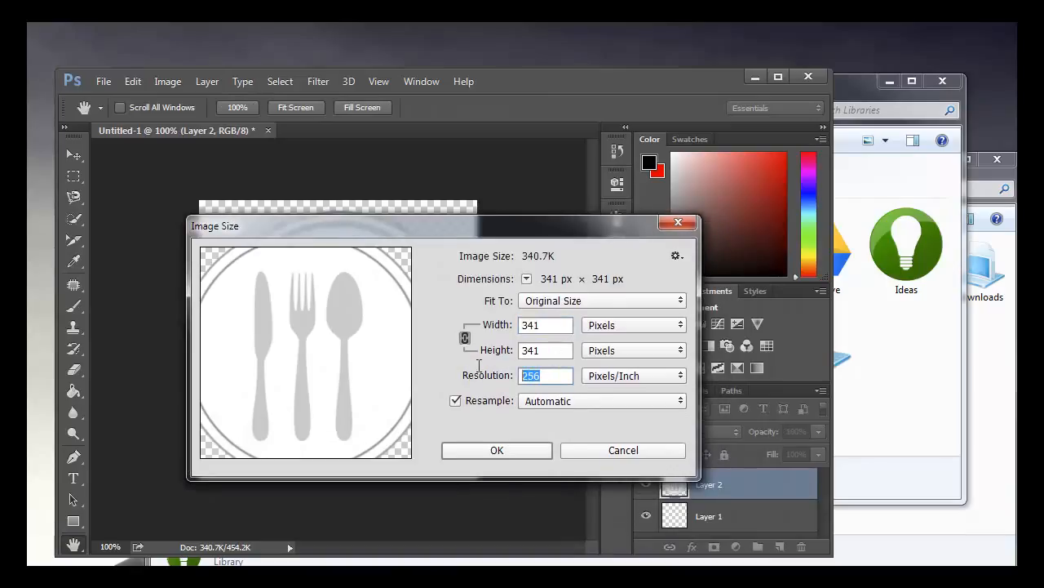
pyautogui.write('192')
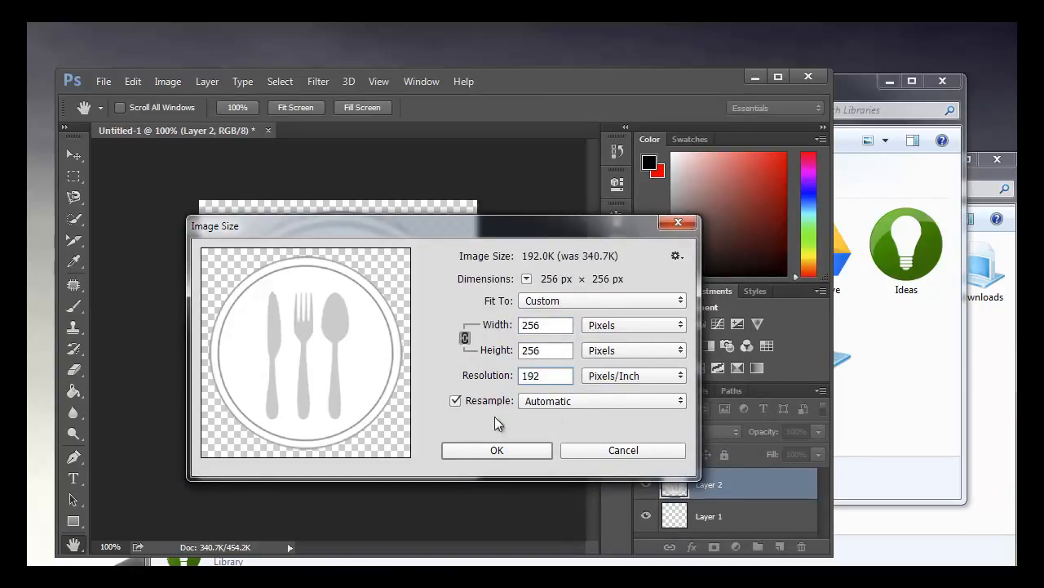
pyautogui.click(499, 450)
pyautogui.press('e')
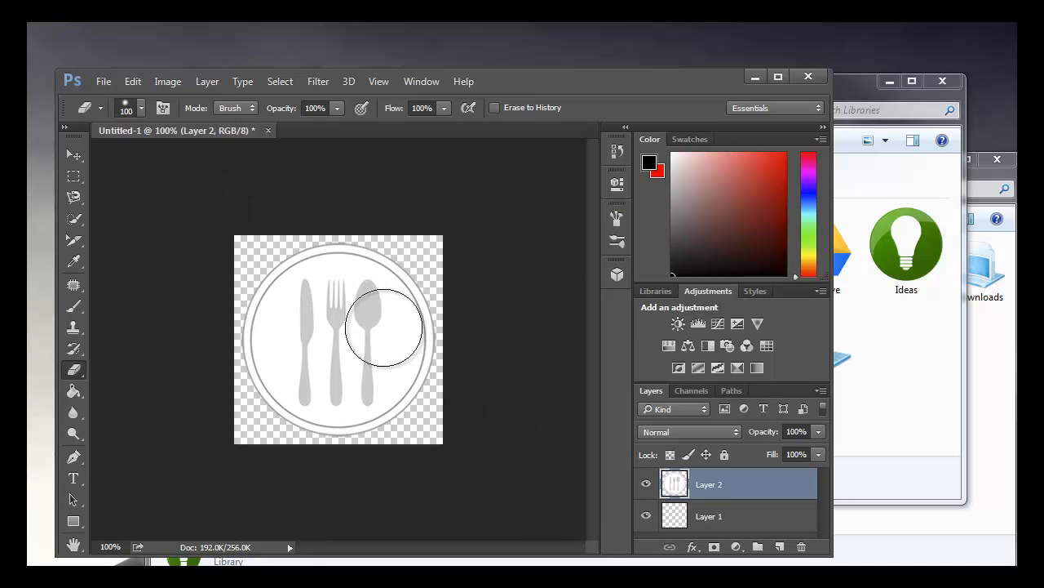
# Step: Begin saving a copy of the document in the Library Icons folder with ICO Windows Icon/Favicon as the file type
pyautogui.click(103, 81)
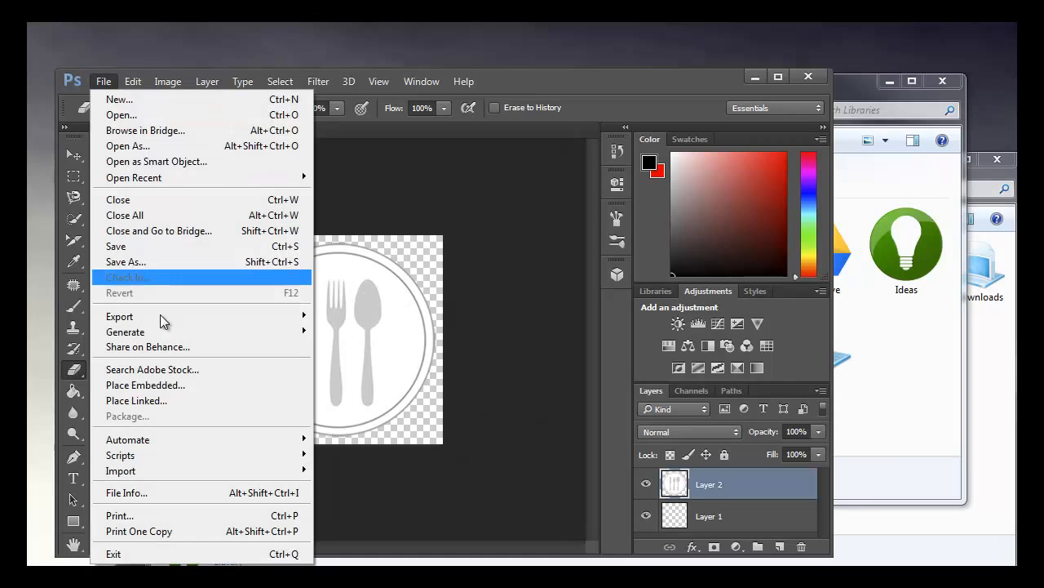
pyautogui.click(157, 267)
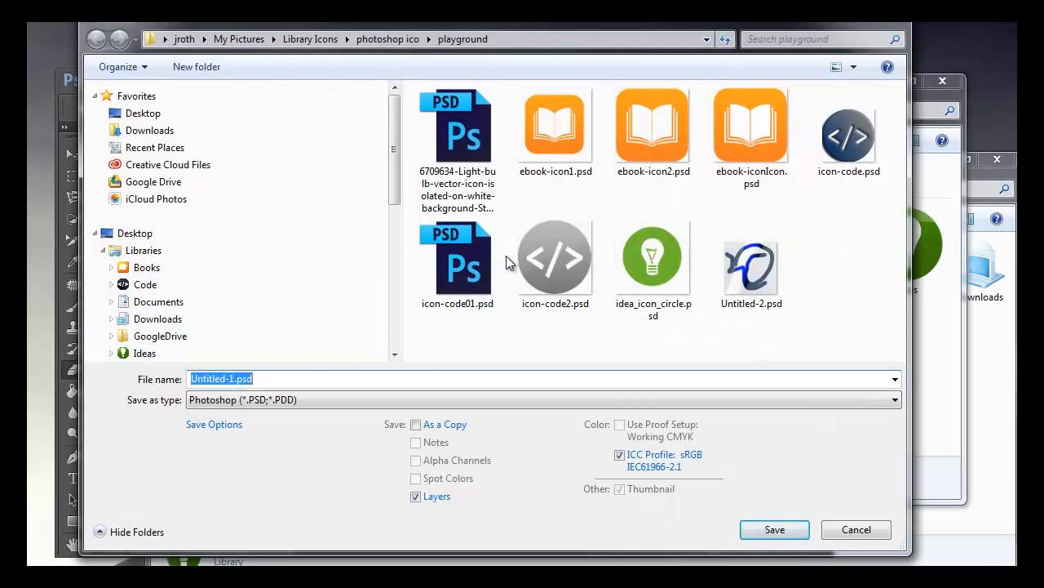
pyautogui.click(300, 41)
pyautogui.click(323, 399)
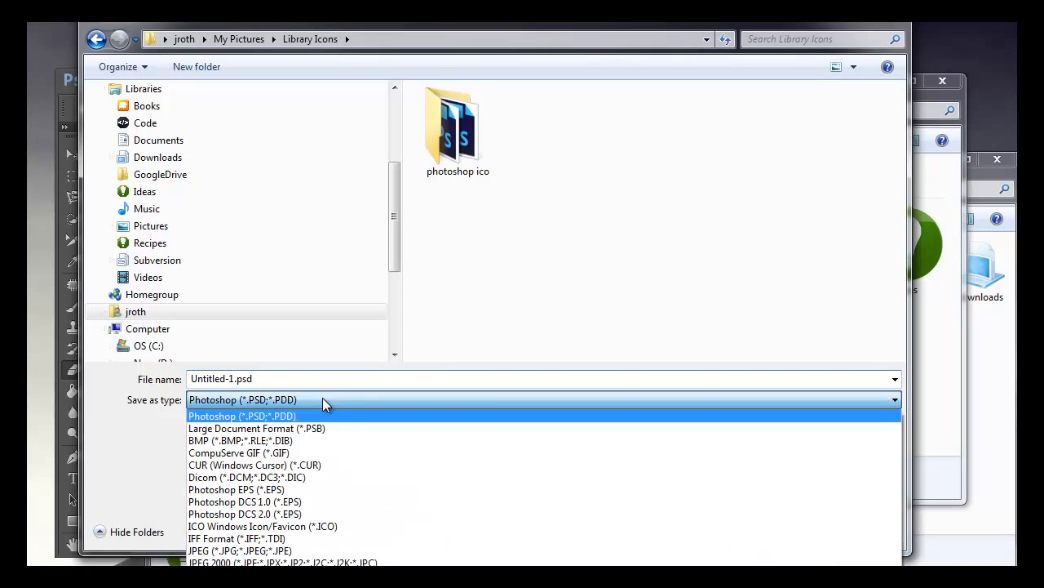
pyautogui.click(336, 527)
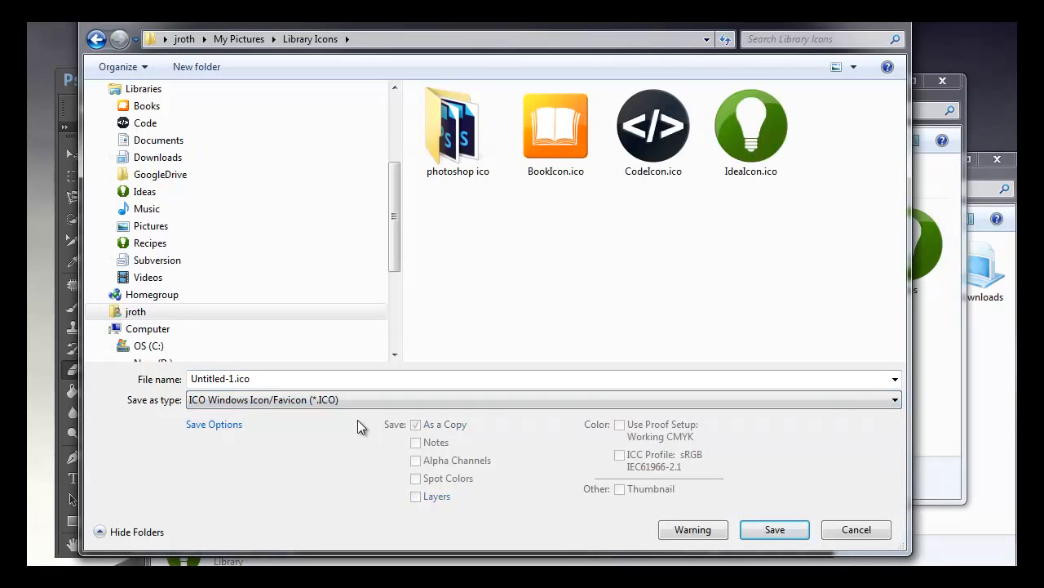
# Step: Name the icon file RecipesIcon.ico and save it in the Standard ICO format
pyautogui.click(536, 161)
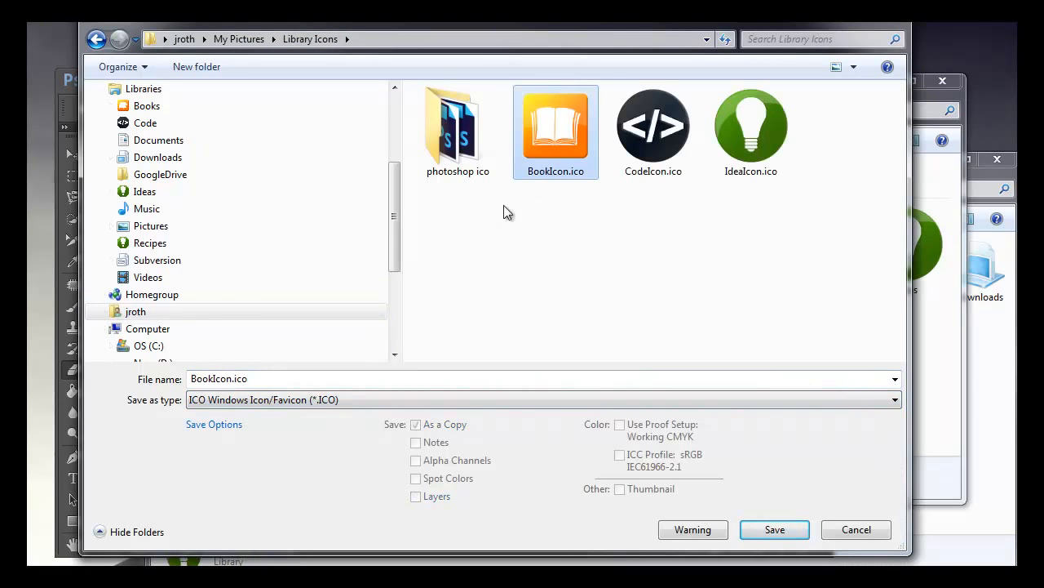
pyautogui.doubleClick(211, 378)
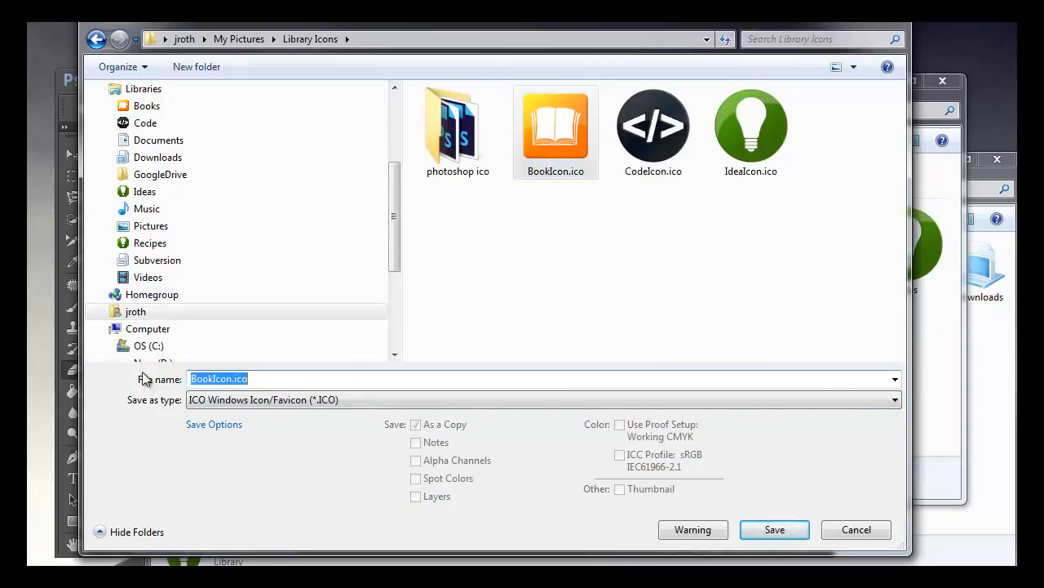
pyautogui.click(245, 378)
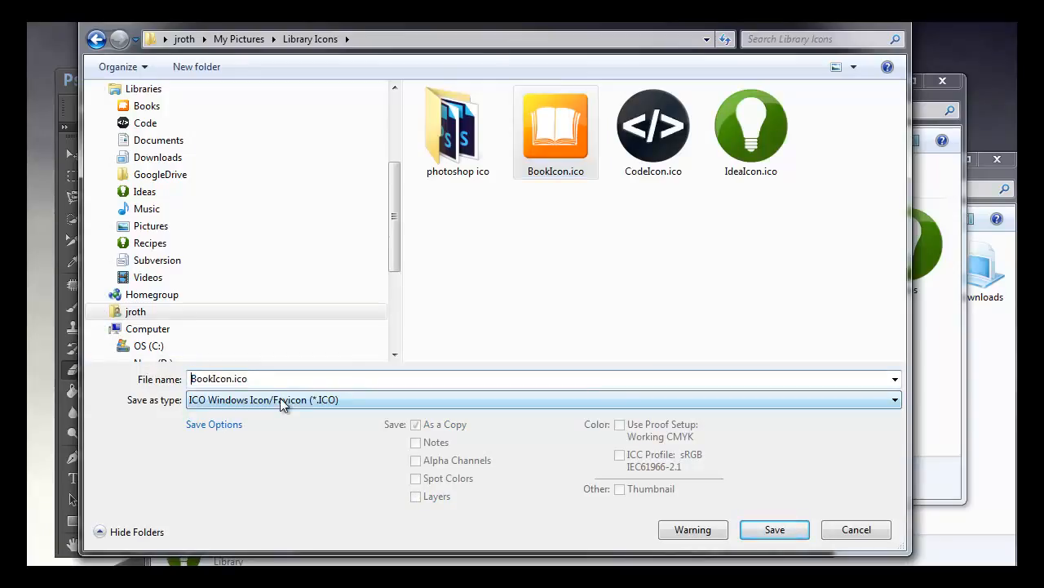
pyautogui.press('Home')
pyautogui.press('Delete')
pyautogui.press('Delete')
pyautogui.press('Delete')
pyautogui.press('Delete')
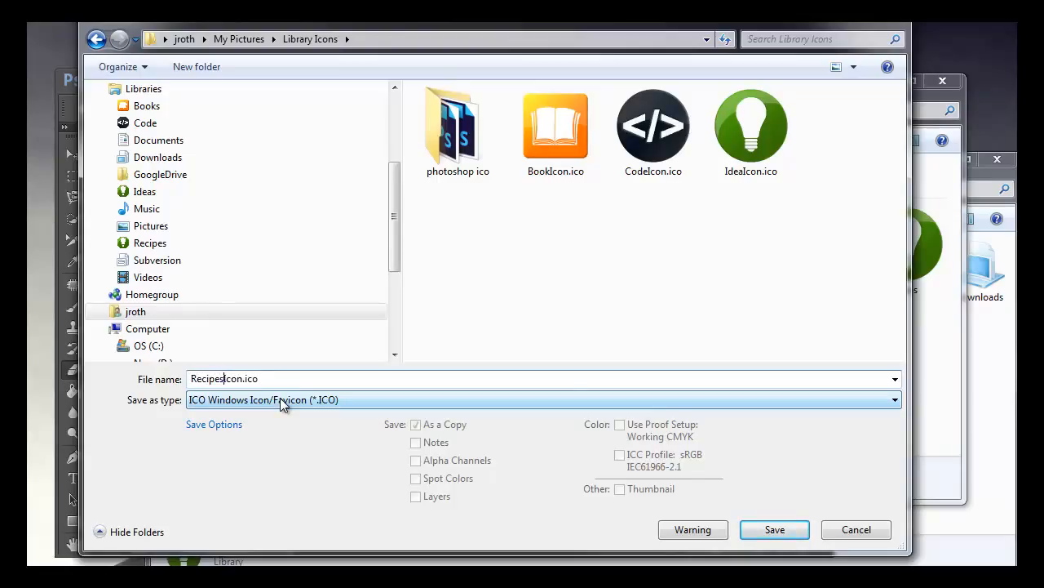
pyautogui.click(769, 532)
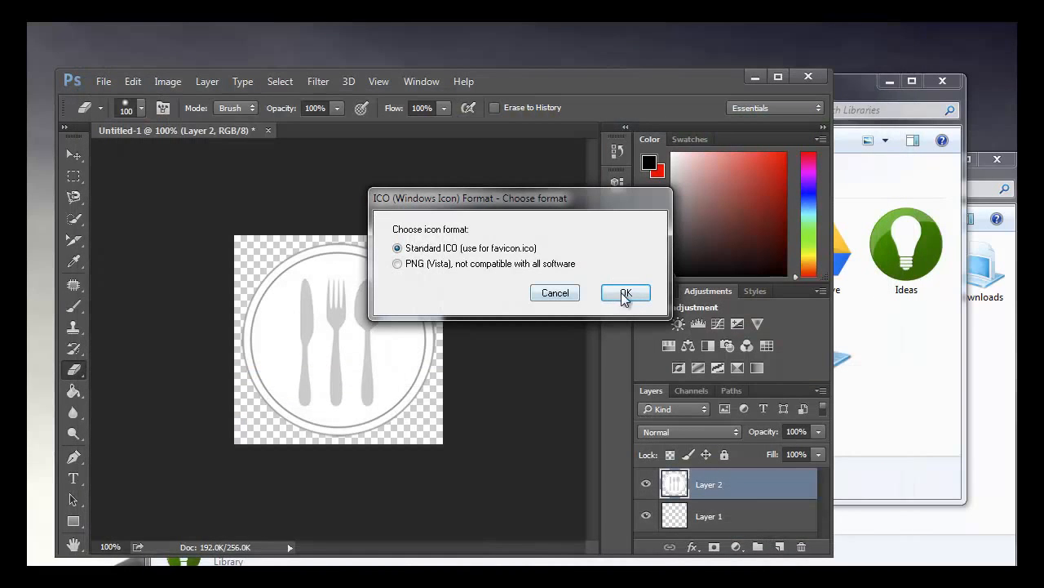
pyautogui.click(622, 291)
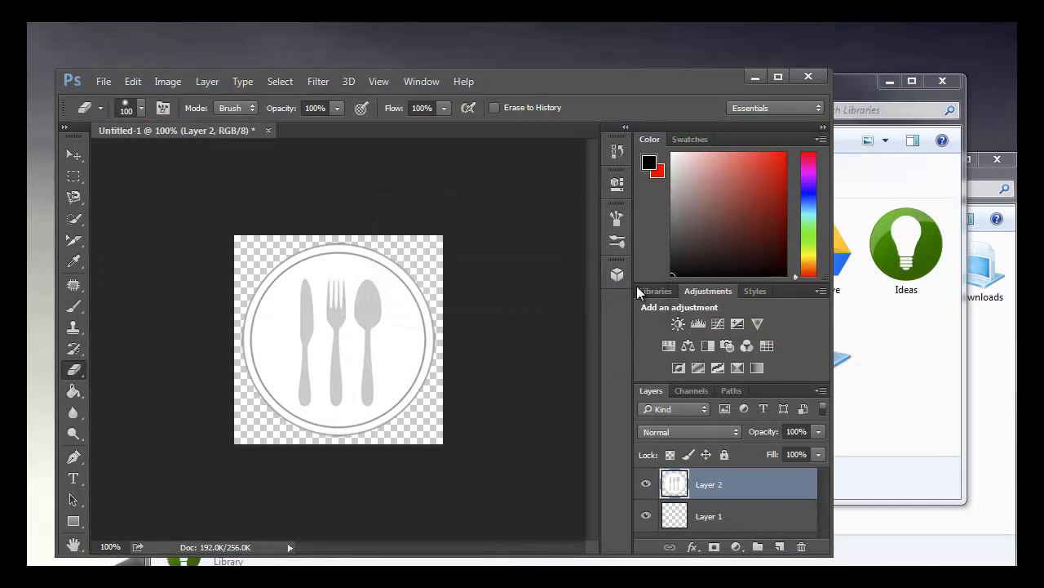
# Step: Open the Recipes library file from the AppData Windows Libraries folder in Sublime Text 2
pyautogui.click(897, 425)
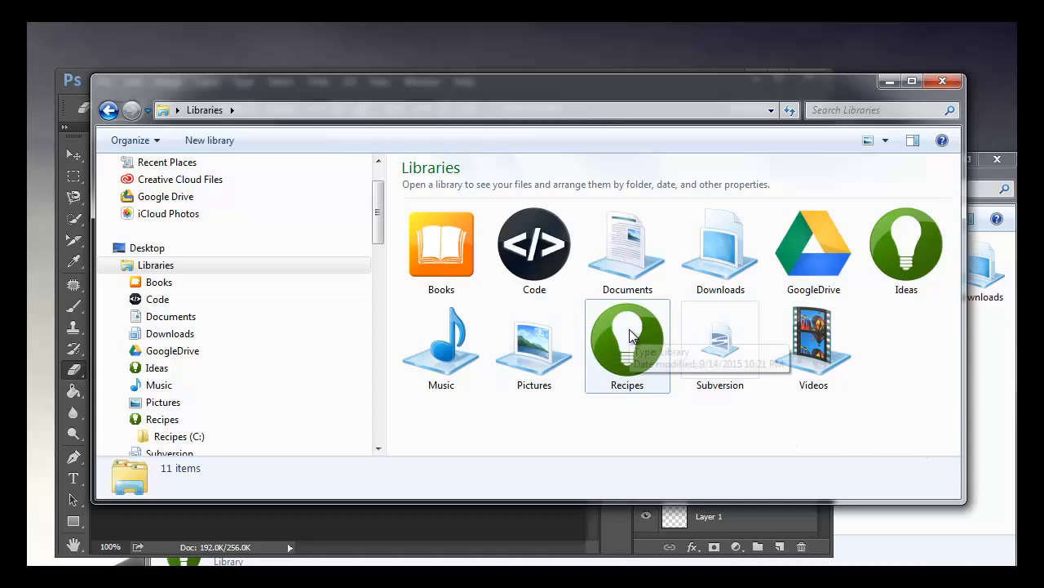
pyautogui.click(973, 403)
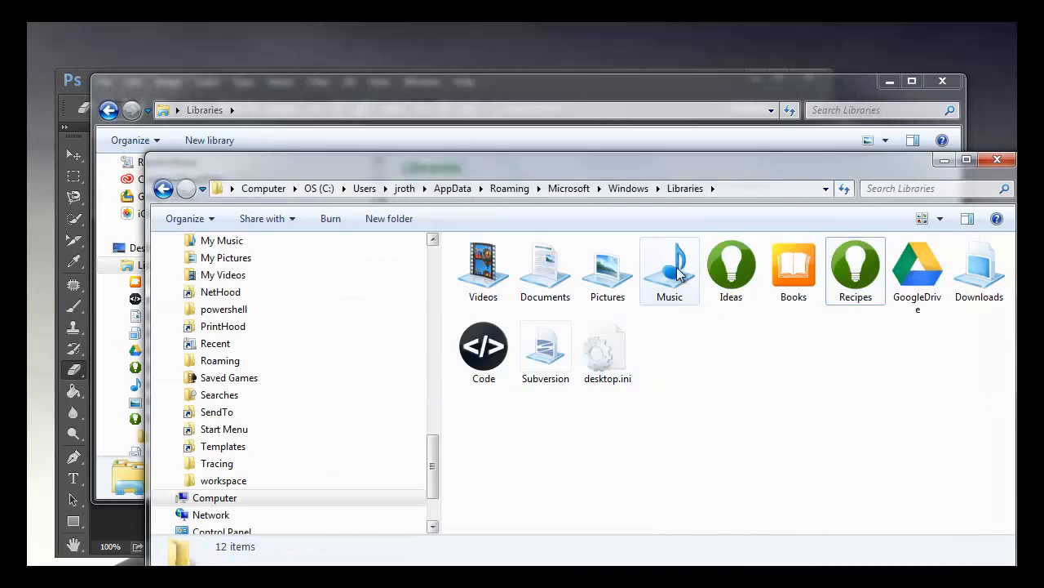
pyautogui.click(847, 262)
pyautogui.rightClick(849, 266)
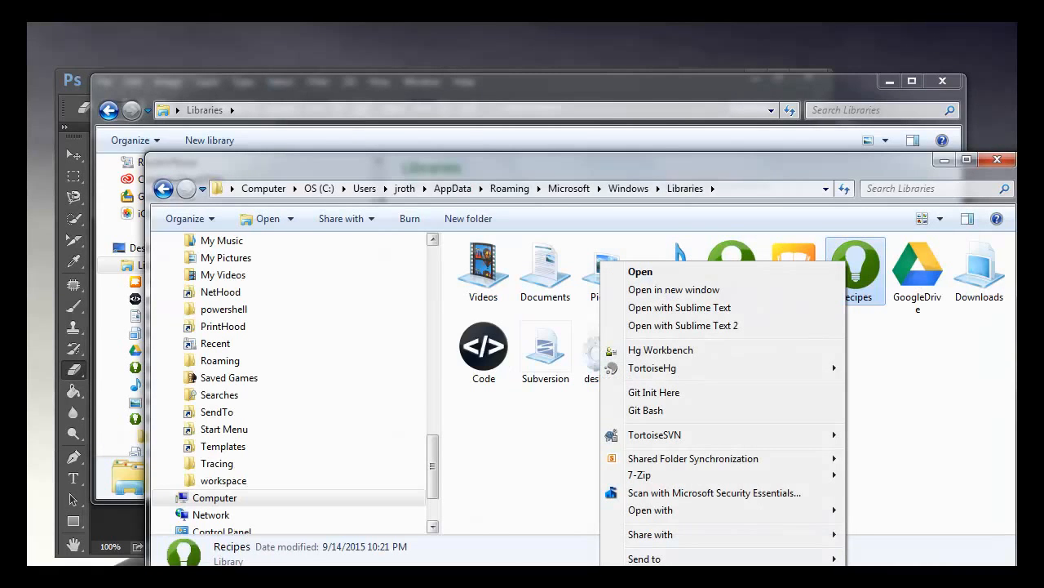
pyautogui.click(683, 325)
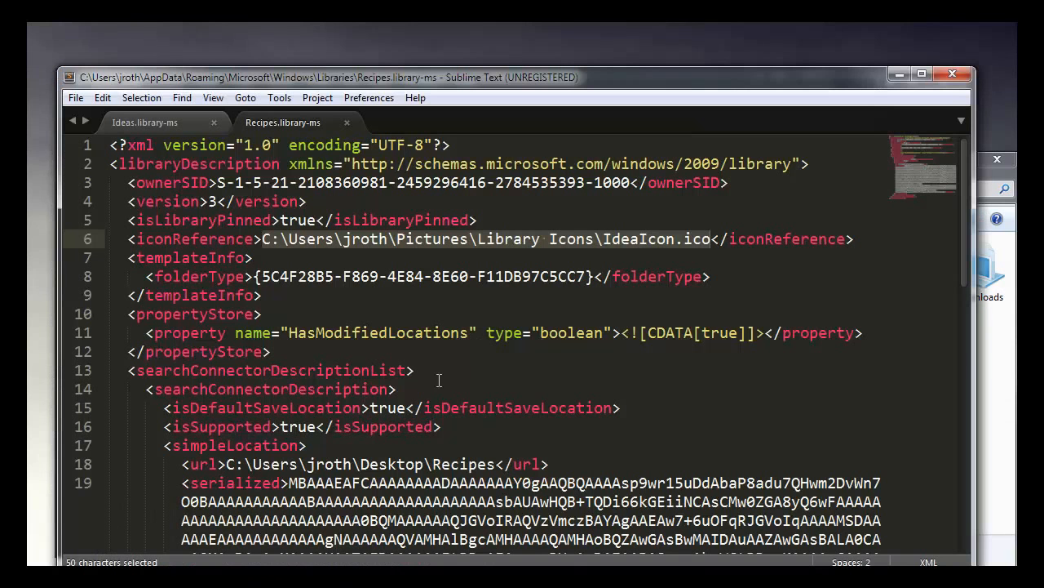
# Step: Change the icon file name in the iconReference path to RecipesIcon.ico, save Recipes.library-ms and minimize the editor
pyautogui.moveTo(675, 239); pyautogui.dragTo(611, 243)
pyautogui.click(630, 238)
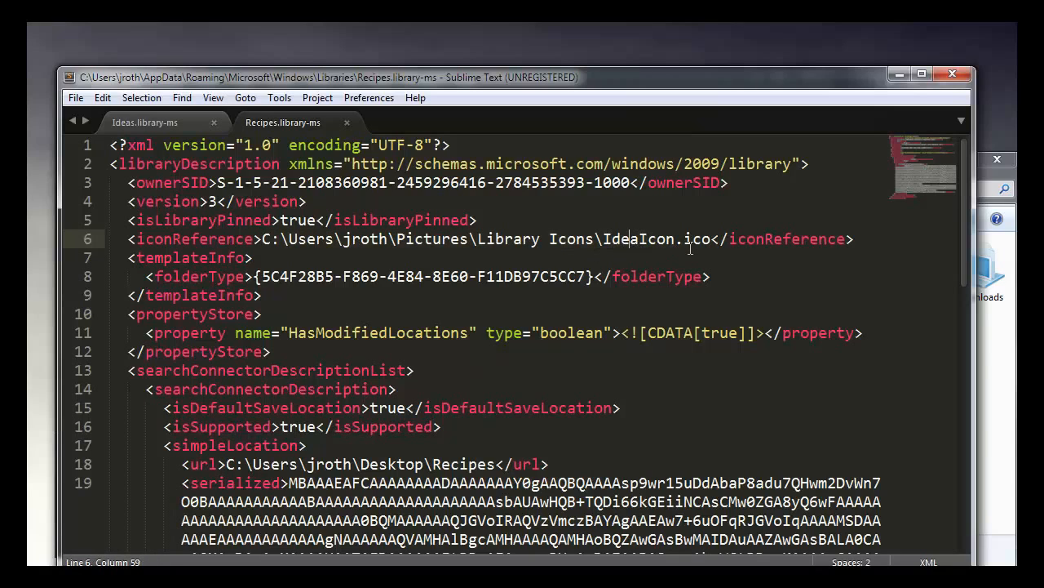
pyautogui.press('BackSpace')
pyautogui.press('BackSpace')
pyautogui.press('BackSpace')
pyautogui.press('BackSpace')
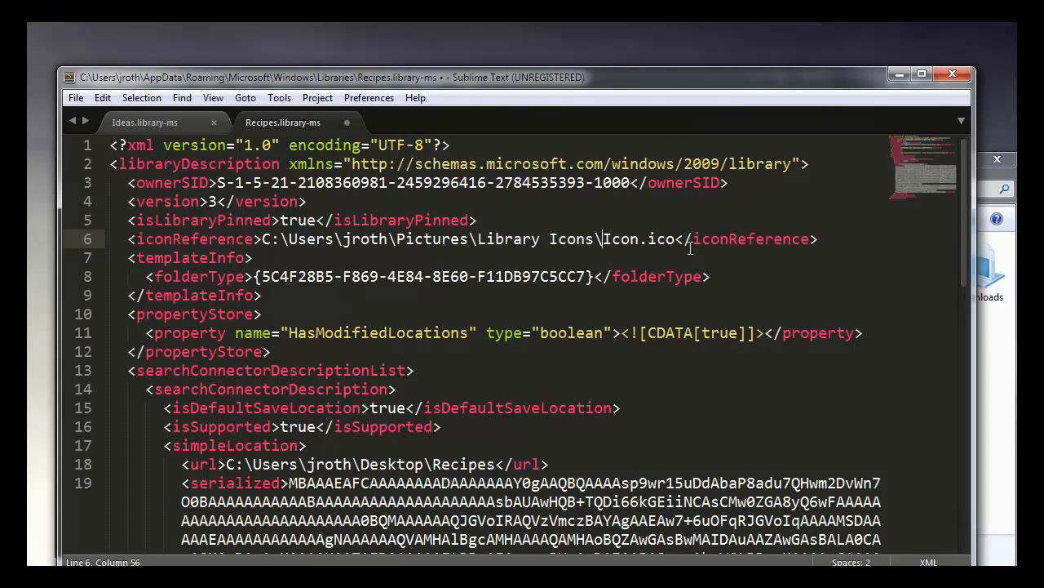
pyautogui.write('Recipes')
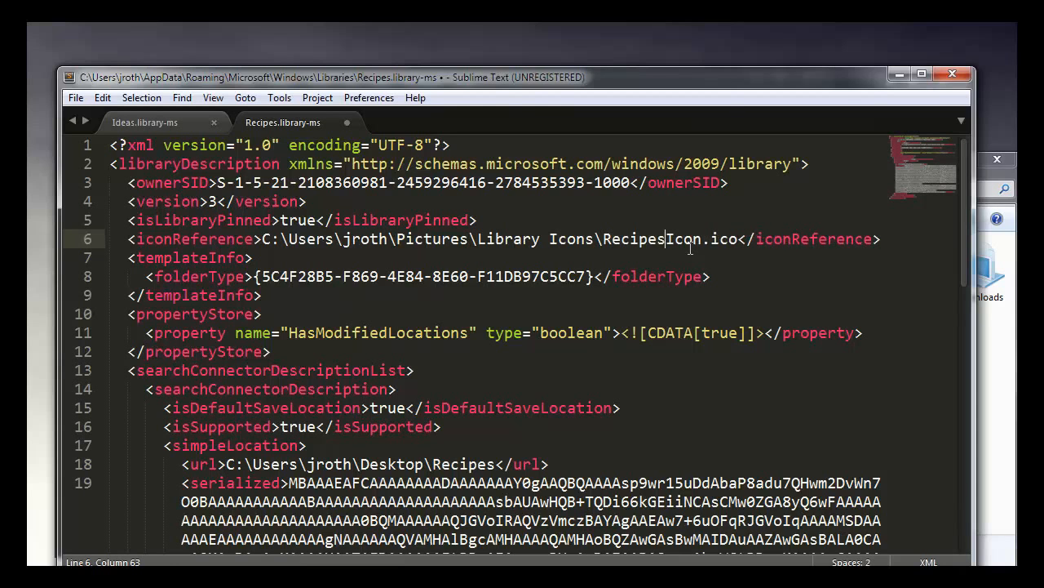
pyautogui.hotkey('ctrl', 's')
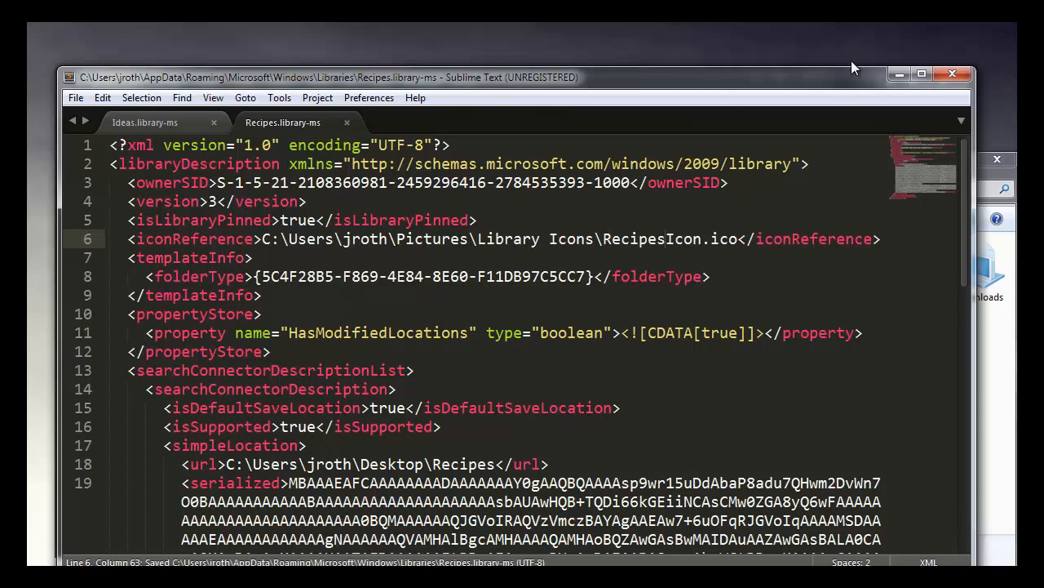
pyautogui.click(900, 74)
# Step: Check the Recipes library's icon in both Explorer windows, view the library's contents and return to Libraries
pyautogui.click(819, 328)
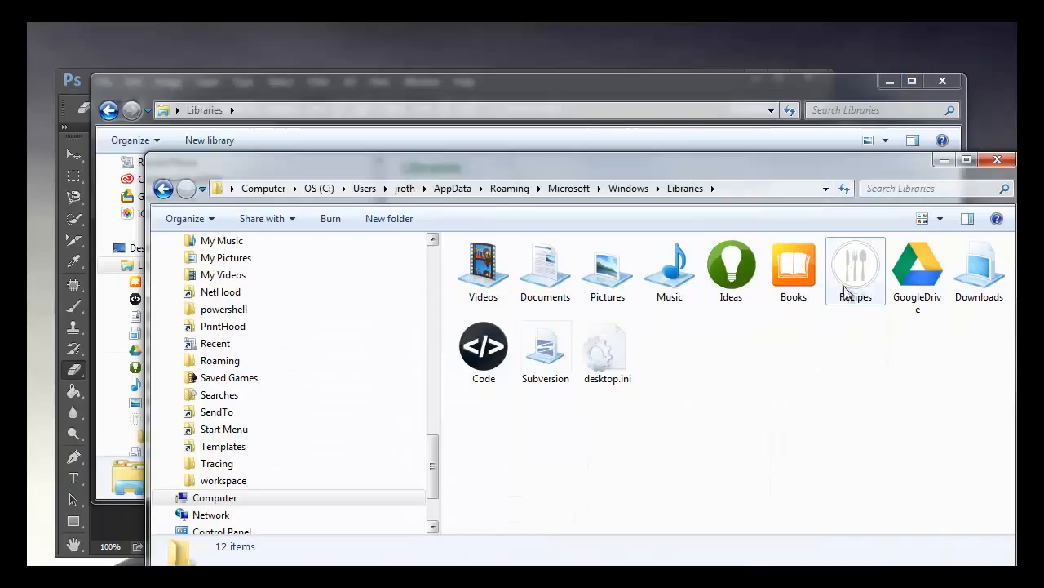
pyautogui.click(628, 82)
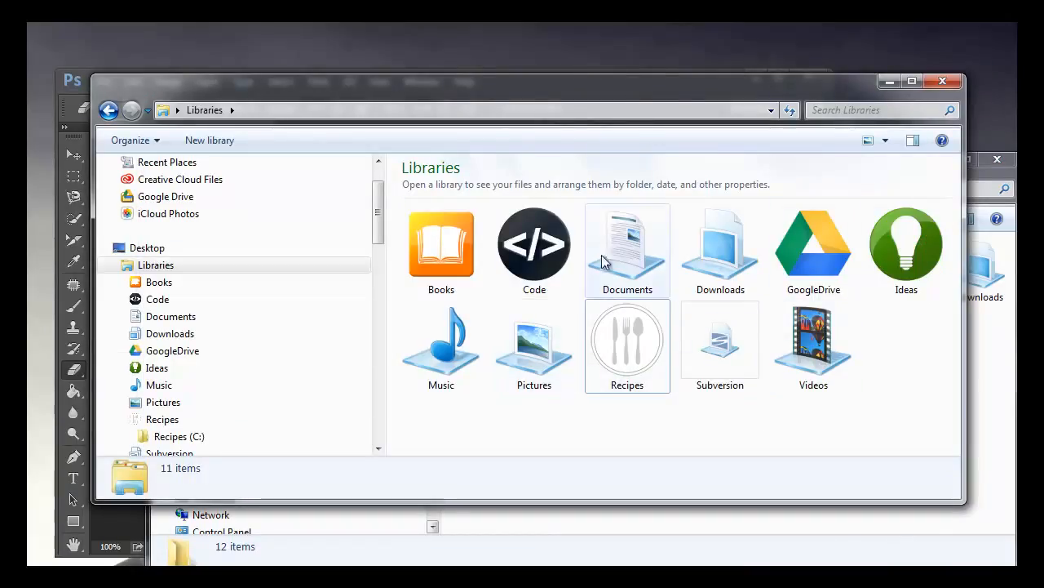
pyautogui.click(878, 293)
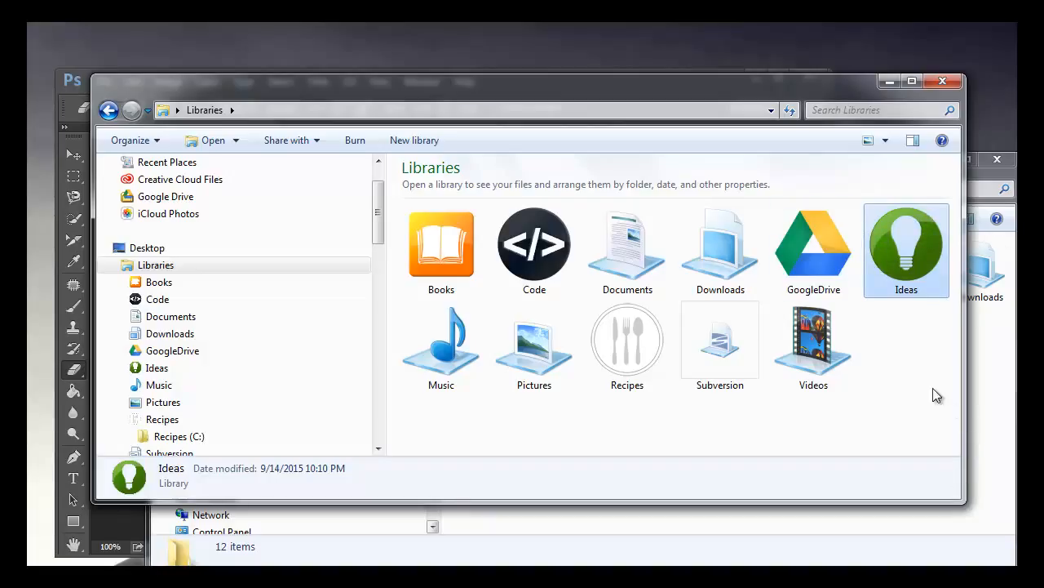
pyautogui.doubleClick(638, 360)
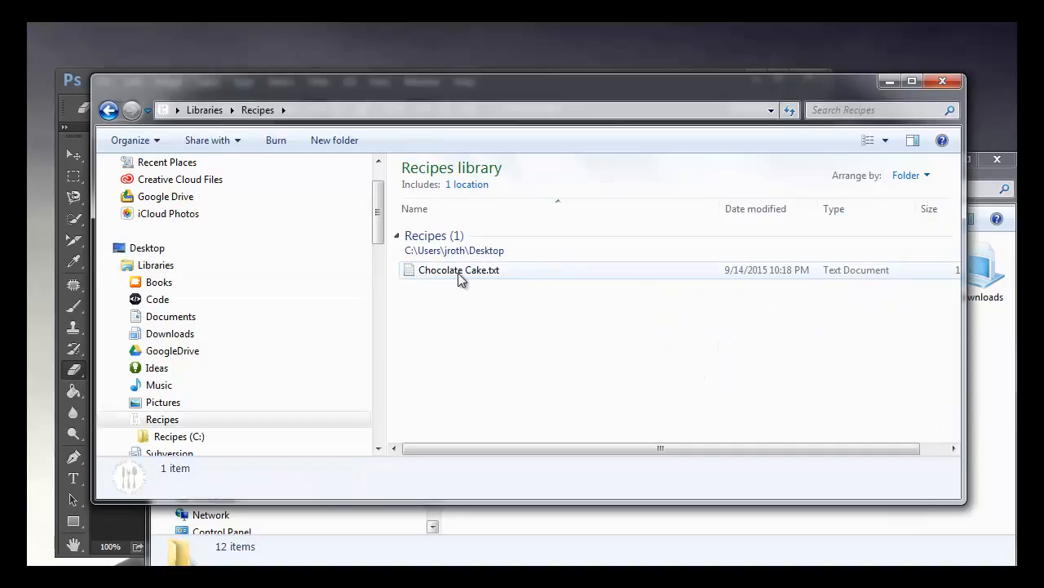
pyautogui.click(109, 111)
pyautogui.click(904, 314)
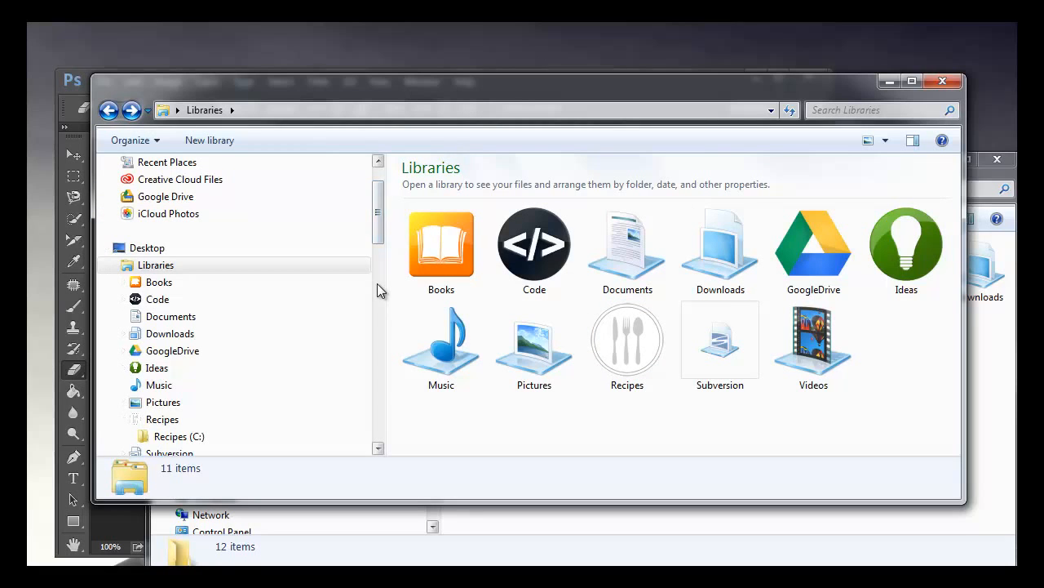
# Step: Open a new Explorer window and view the Libraries in it to check their icons
pyautogui.press('super+e')
pyautogui.click(217, 364)
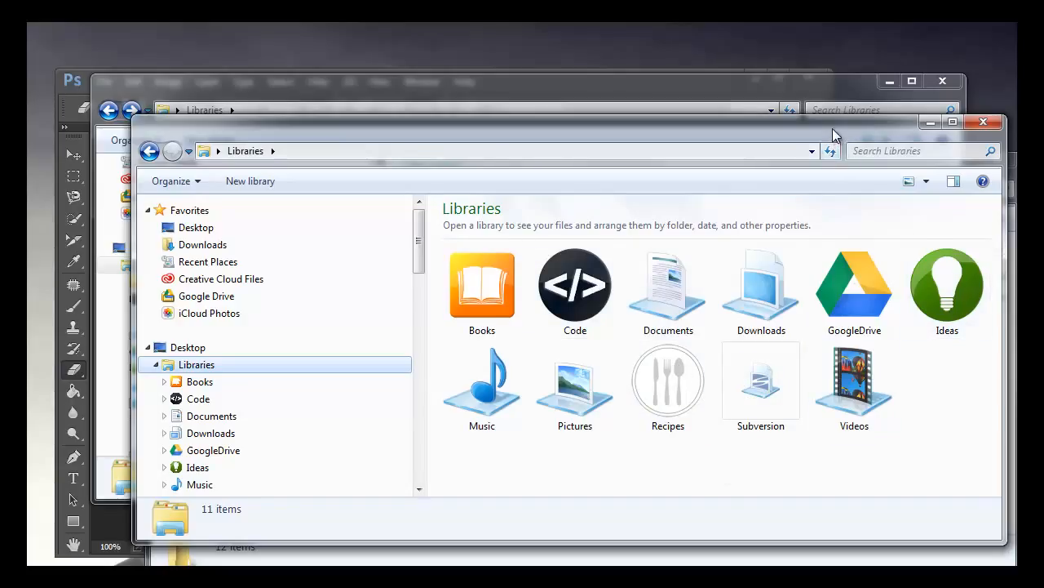
pyautogui.moveTo(833, 128); pyautogui.dragTo(803, 107)
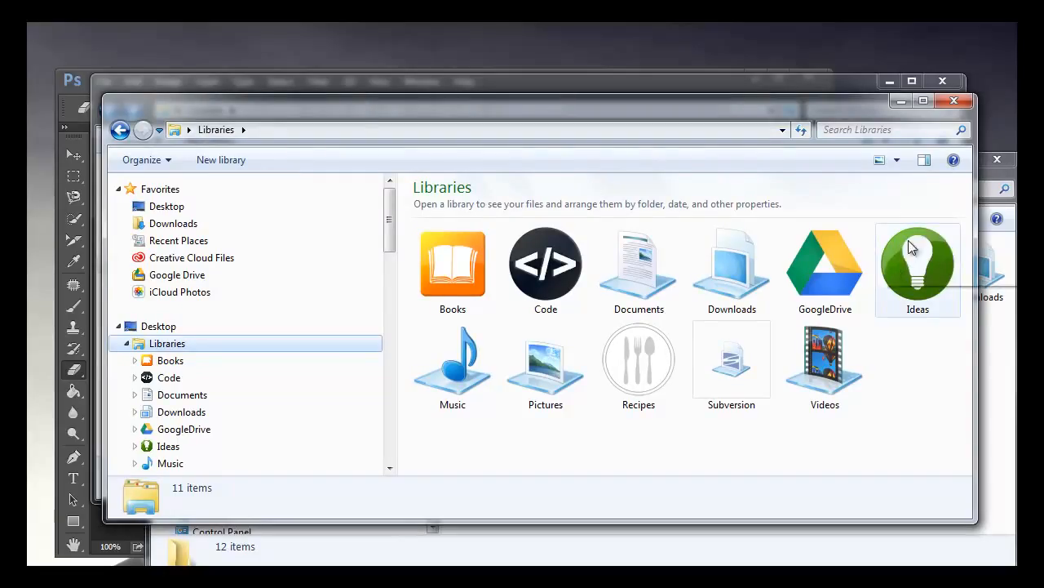